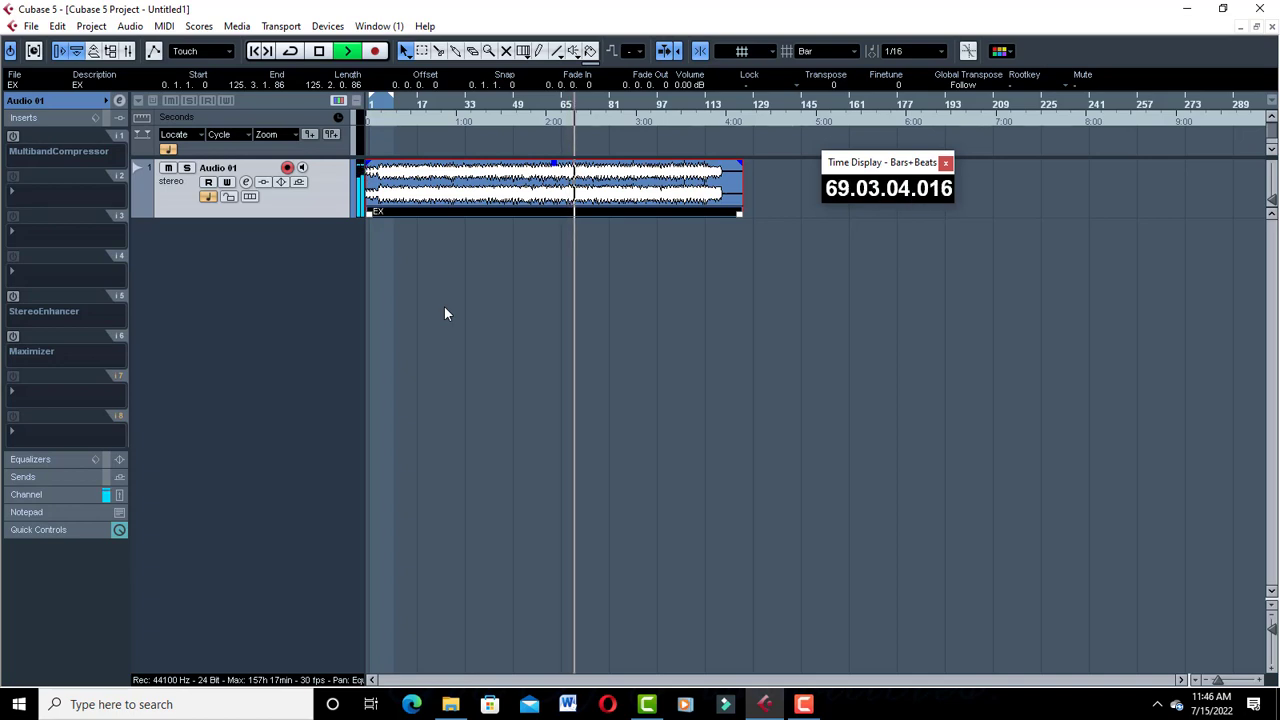
- Stop playback with the cursor back at the song's start and move the Time Display clear of the audio waveform
key("space")
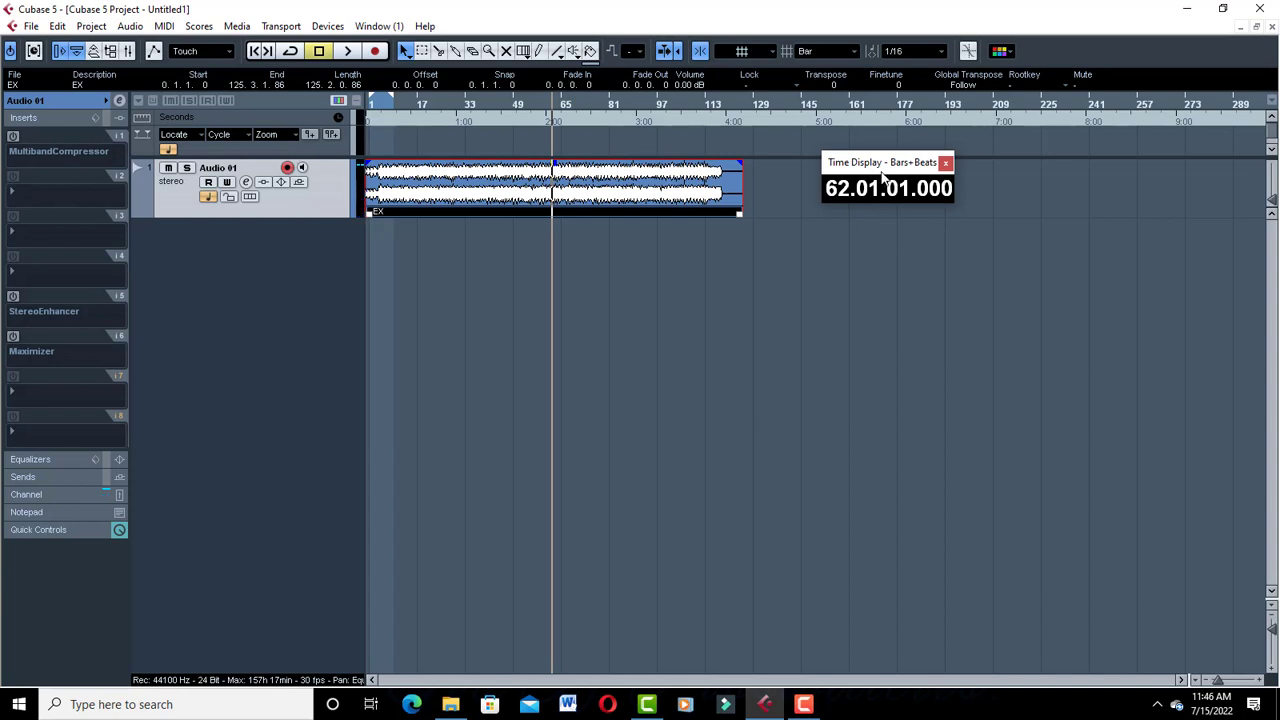
left_click(571, 111)
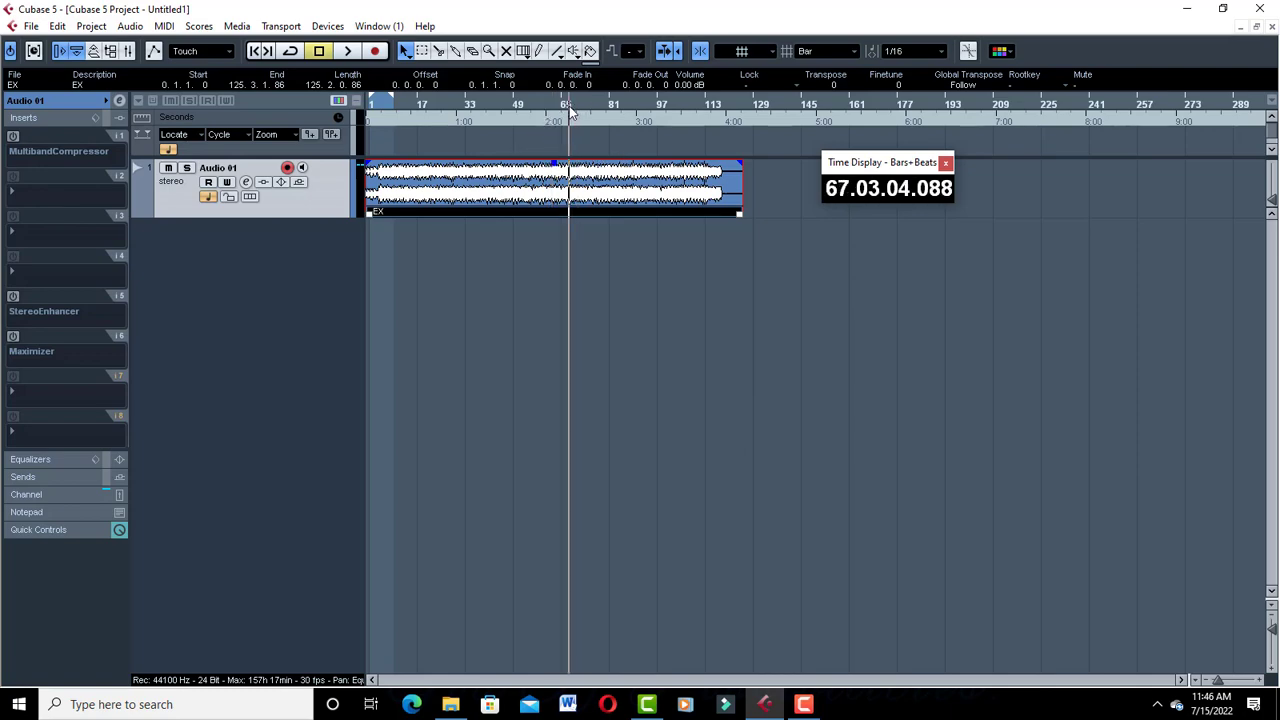
left_click_drag(571, 111, 358, 117)
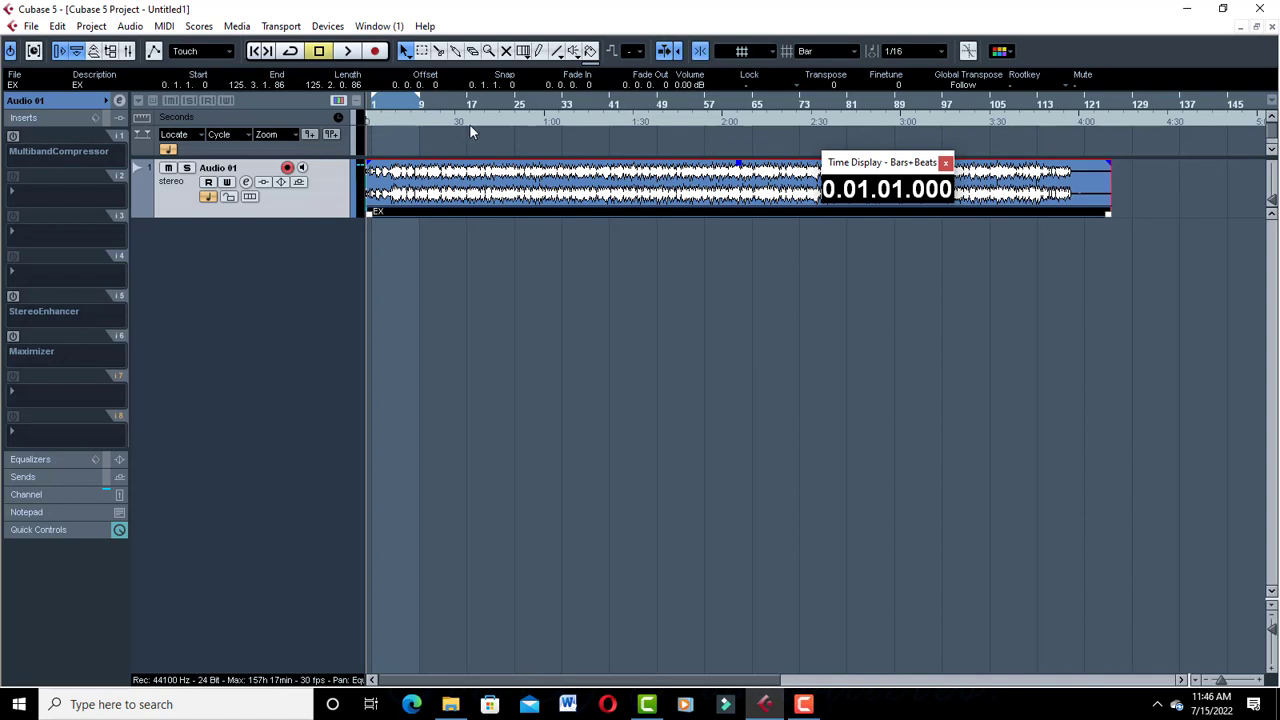
left_click_drag(932, 190, 1159, 308)
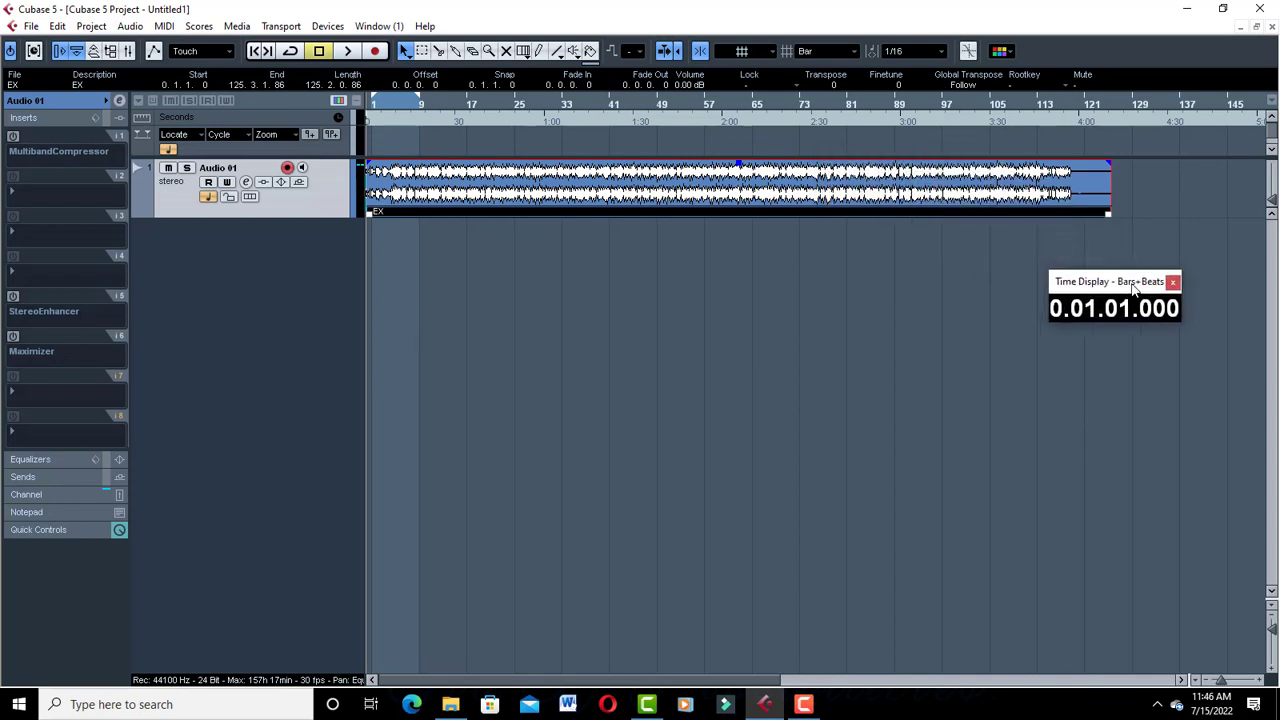
- Place the playback cursor at bar 67 and listen to the song from there
left_click(763, 104)
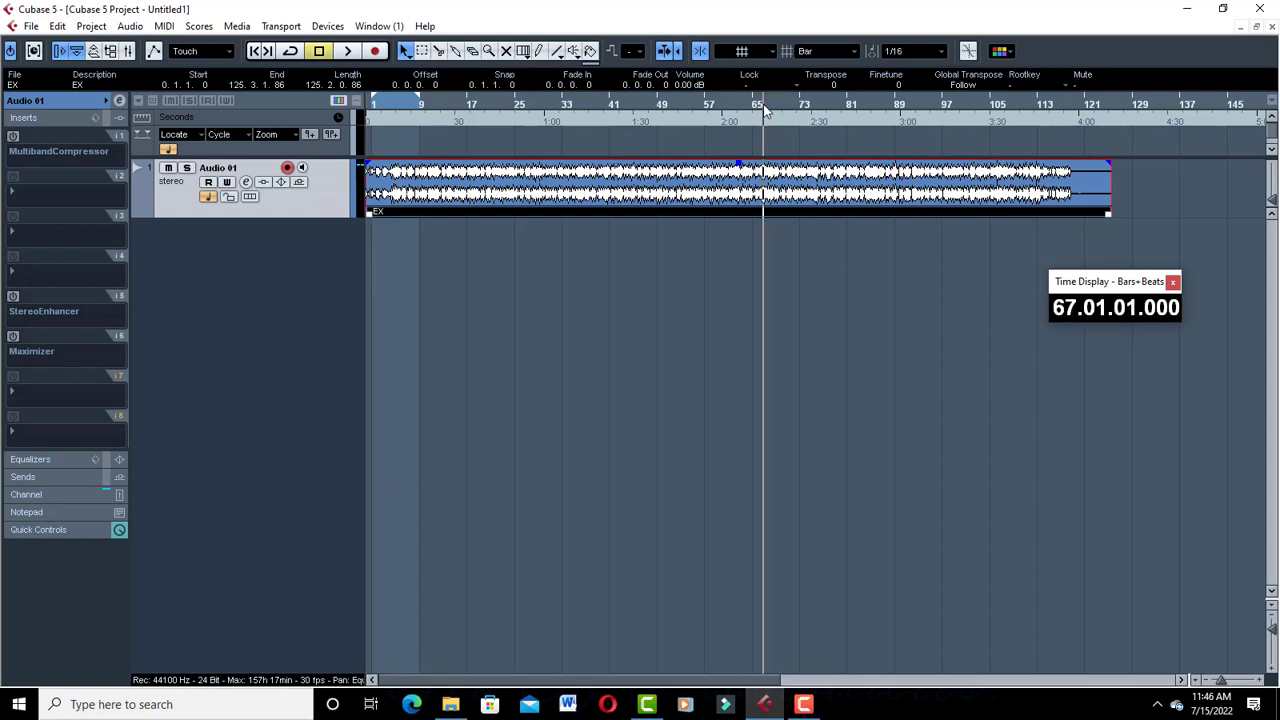
key("space")
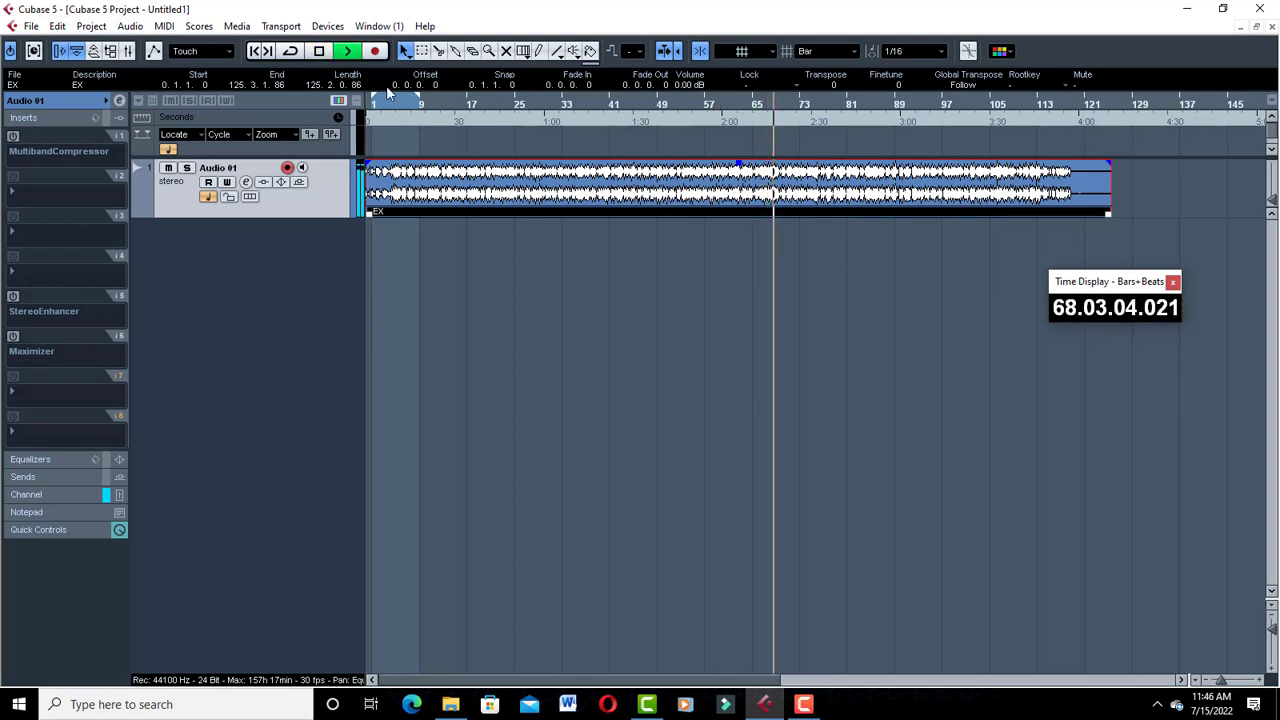
key("space")
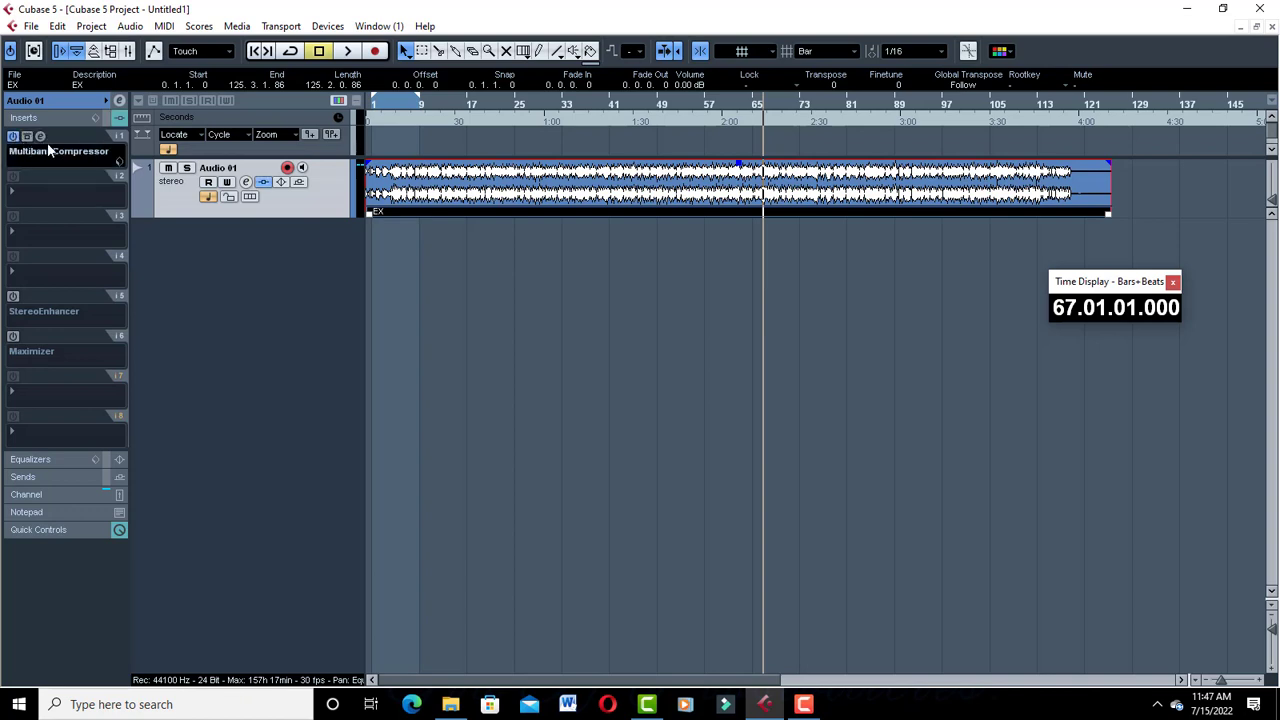
- Open the MultibandCompressor insert on Audio 01 and compare the song with the effect off and on
left_click(41, 137)
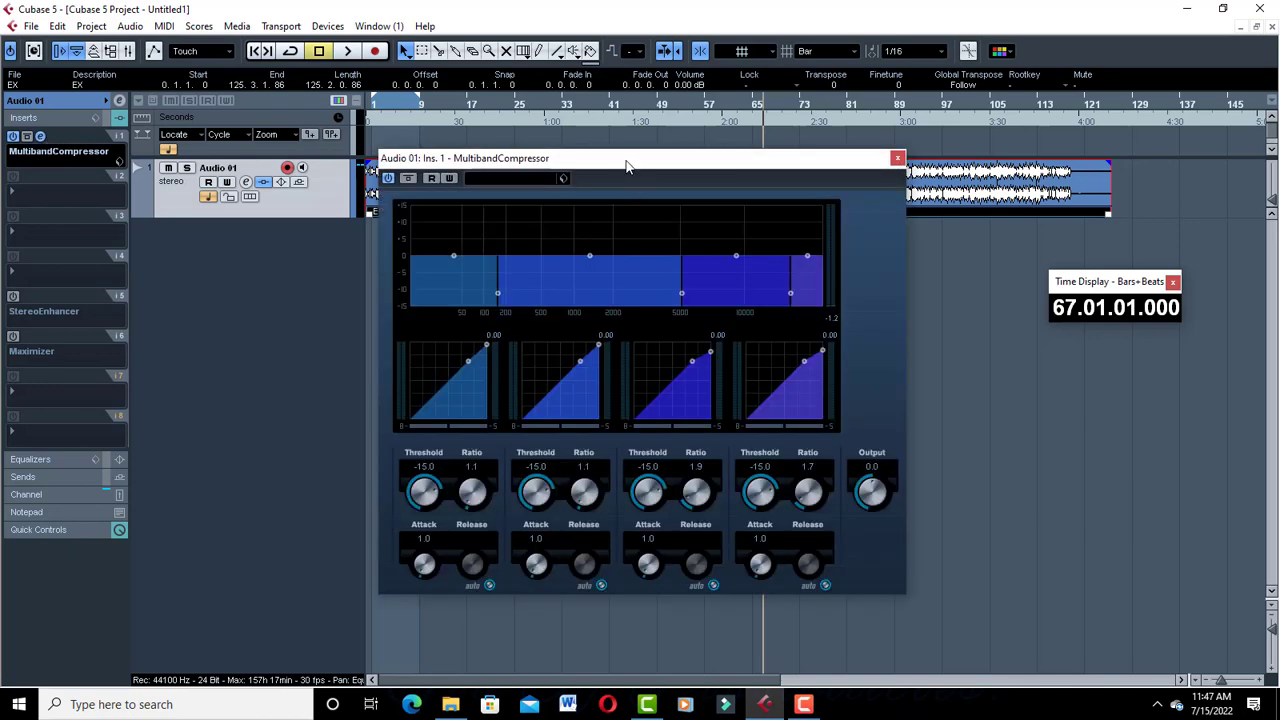
left_click_drag(626, 171, 718, 244)
left_click(489, 252)
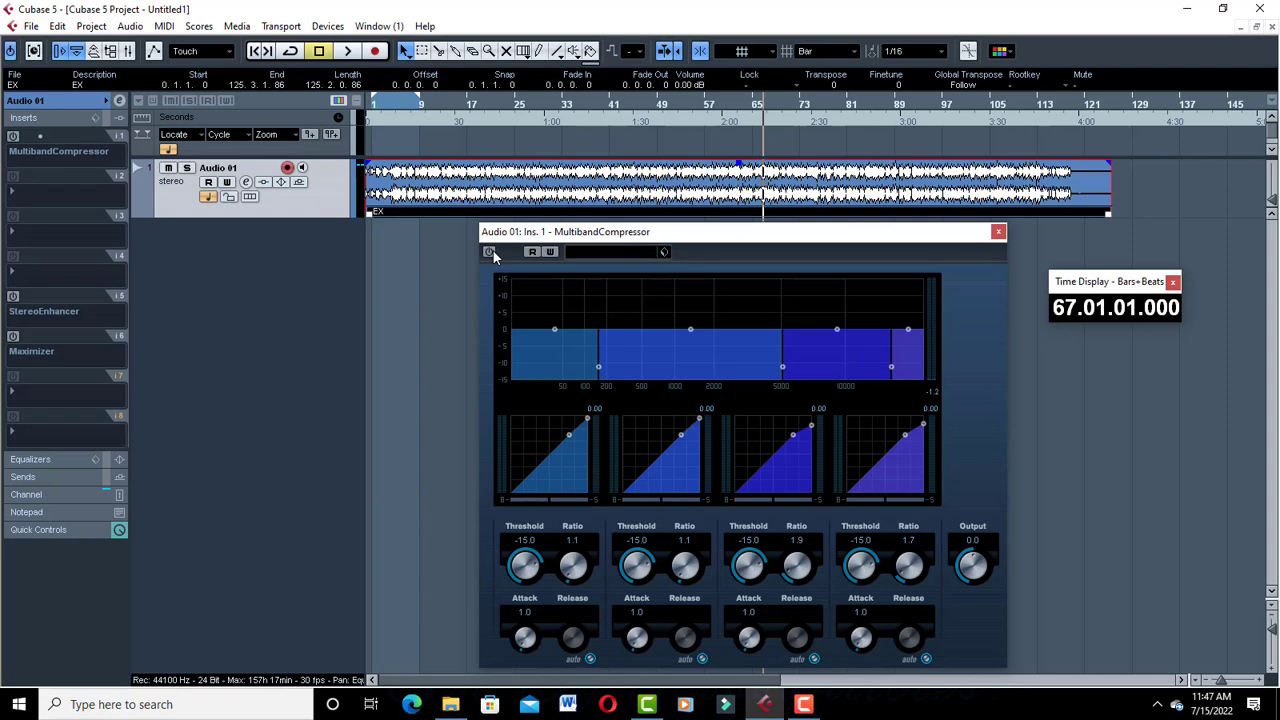
key("space")
left_click(489, 252)
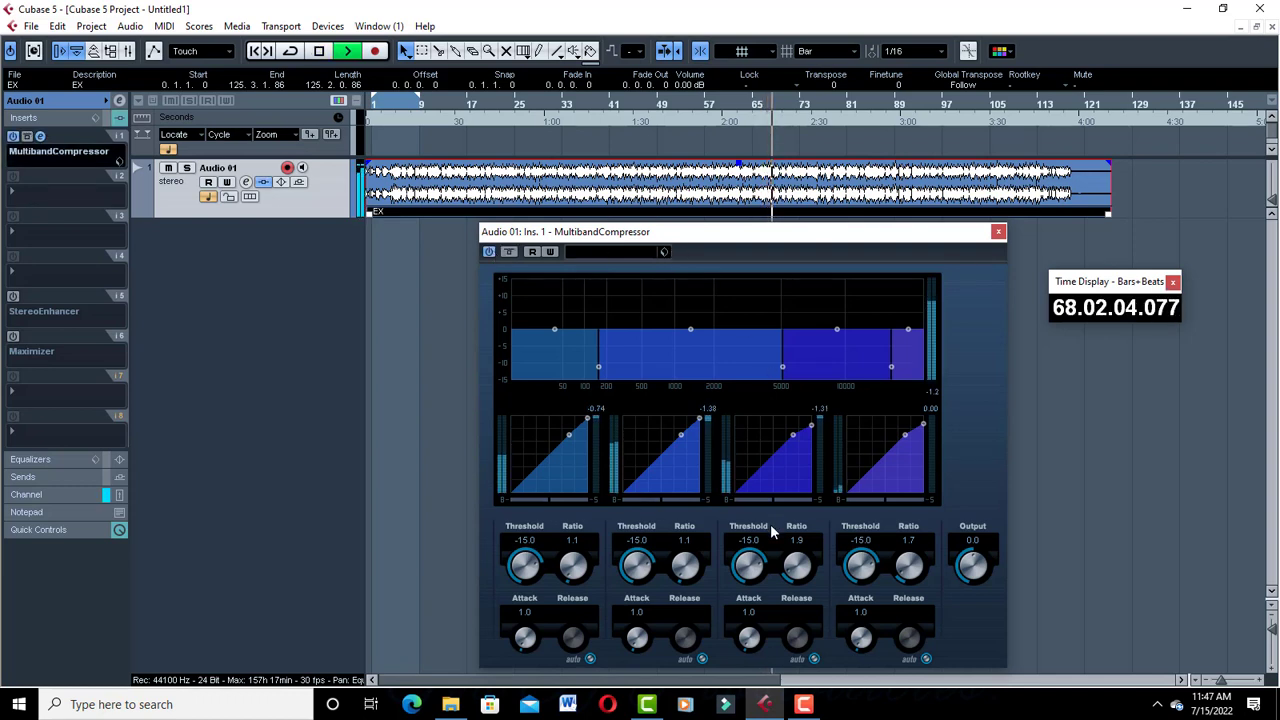
key("space")
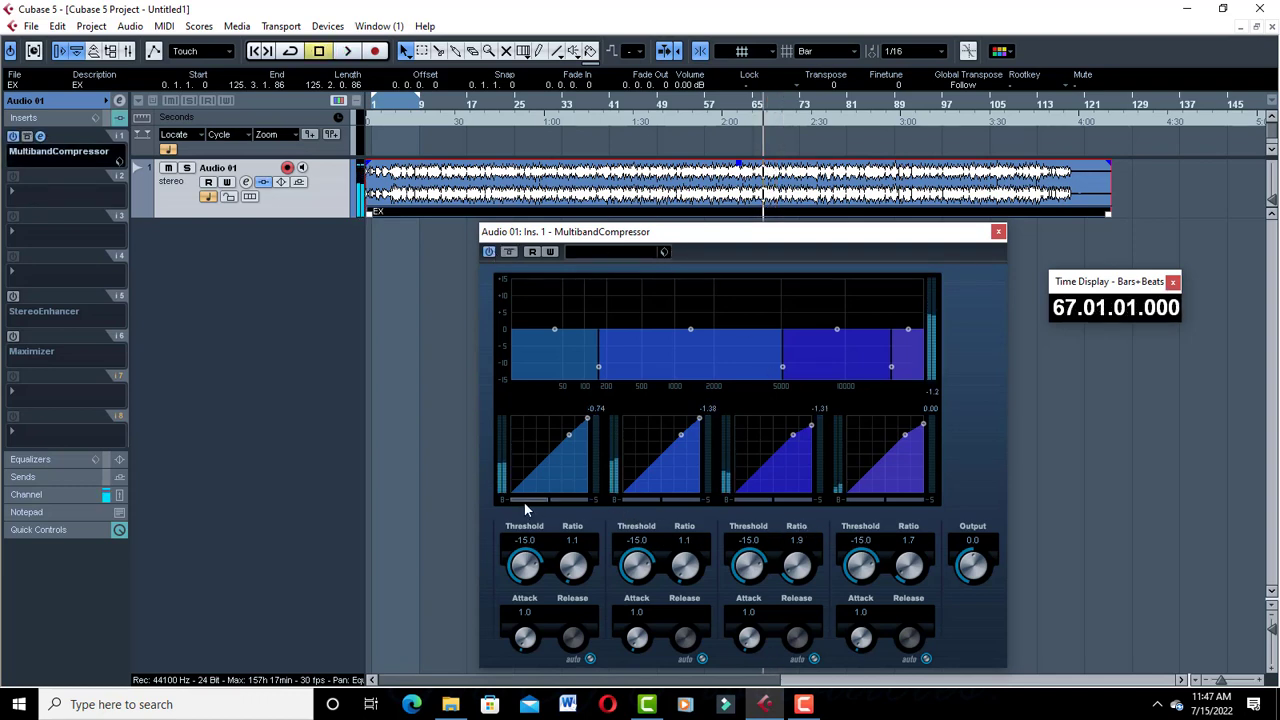
- Bypass all four compressor bands, re-enable only the highest-frequency band, and audition the song
left_click(597, 499)
left_click(632, 500)
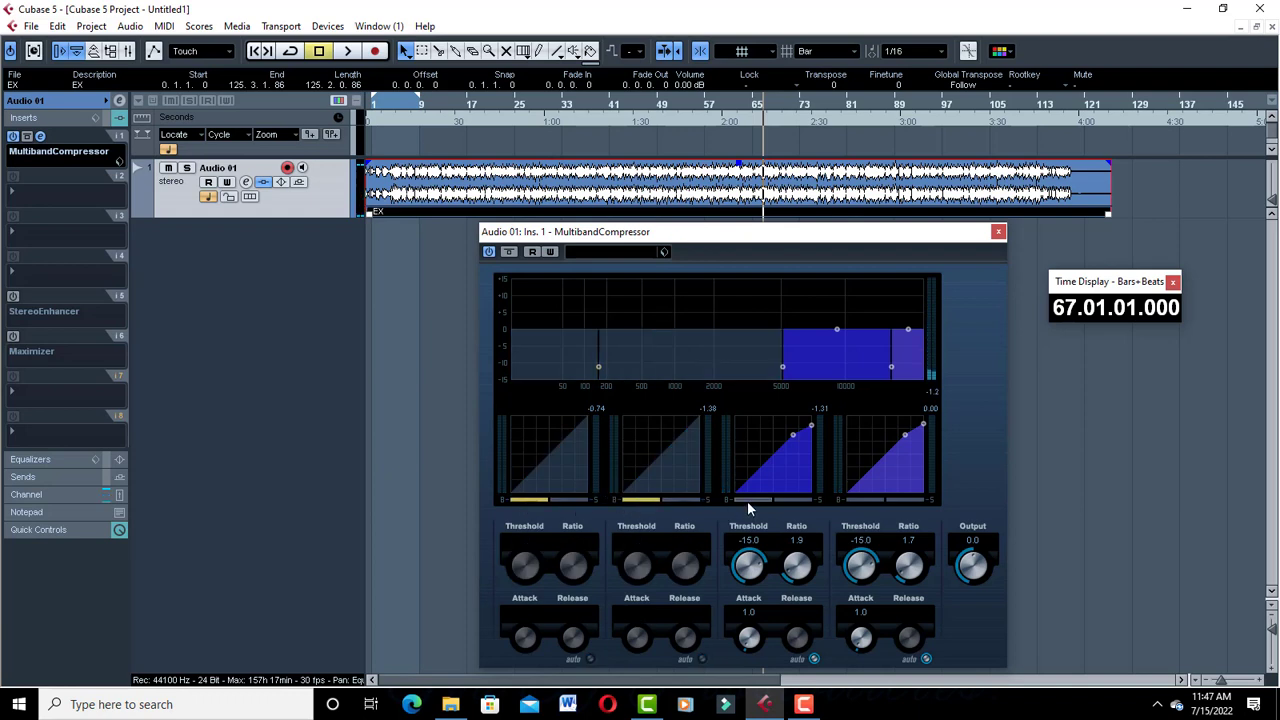
left_click(747, 500)
left_click(867, 498)
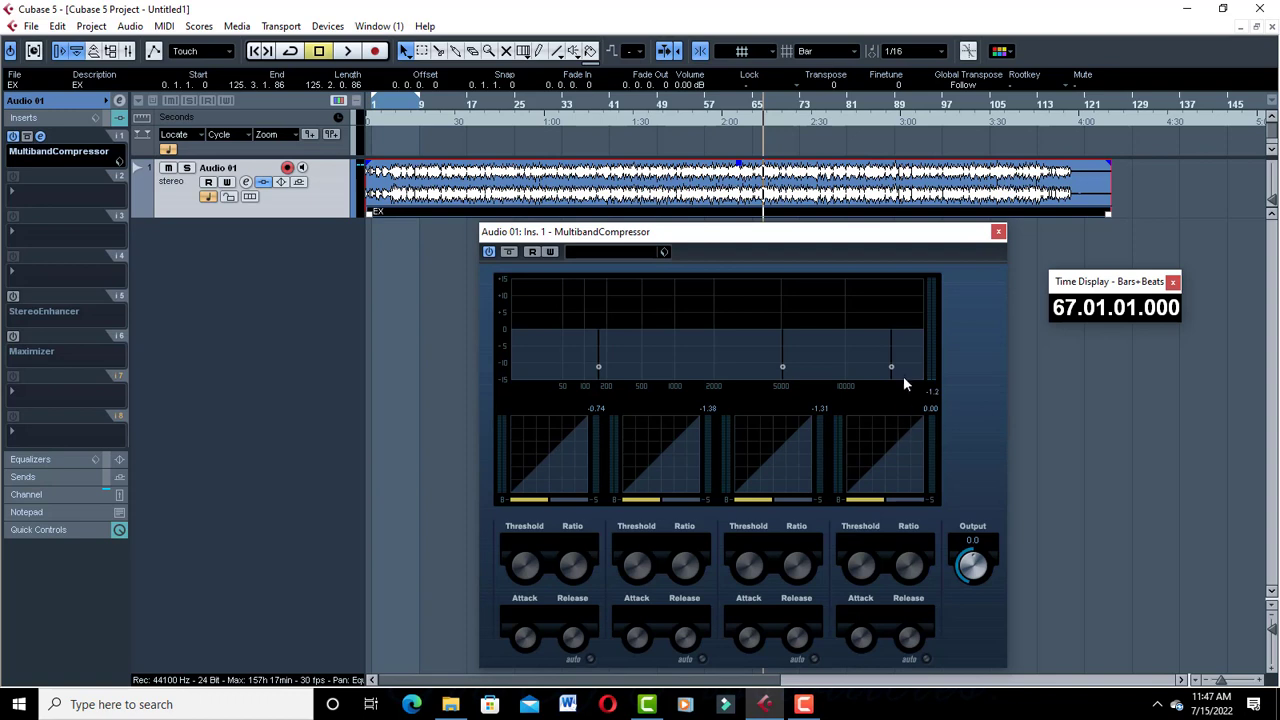
key("space")
left_click(865, 499)
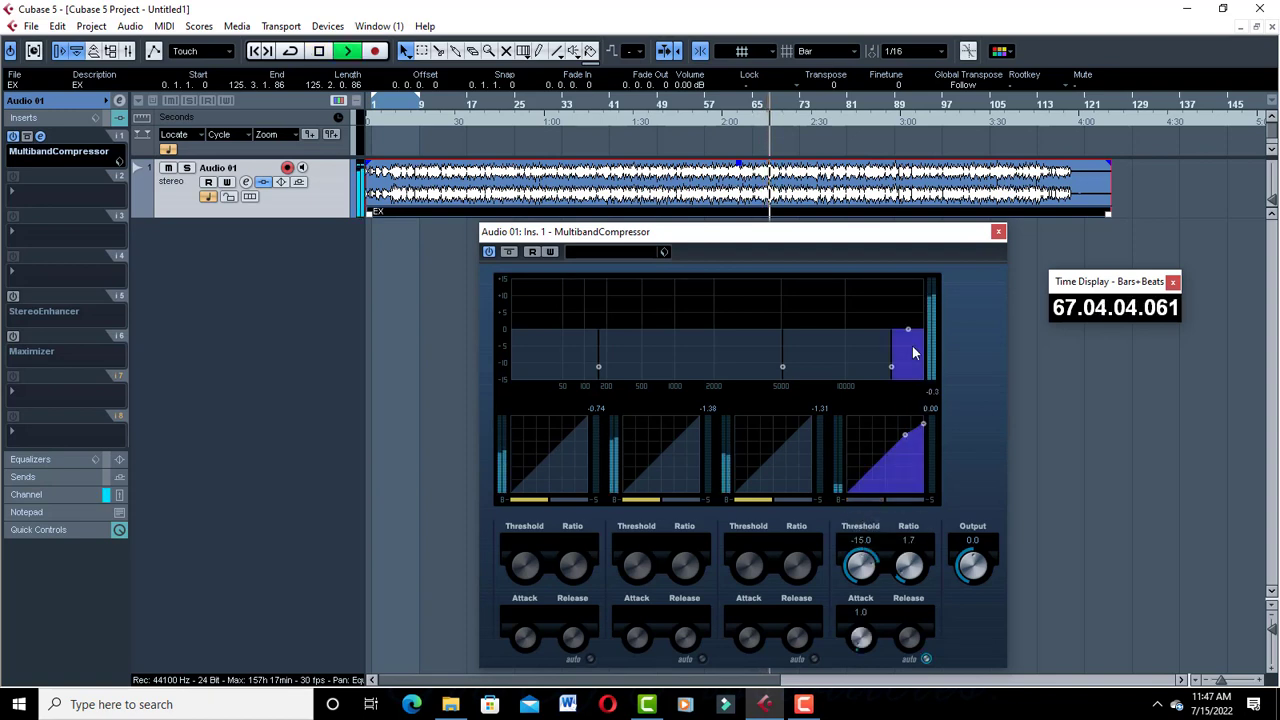
key("space")
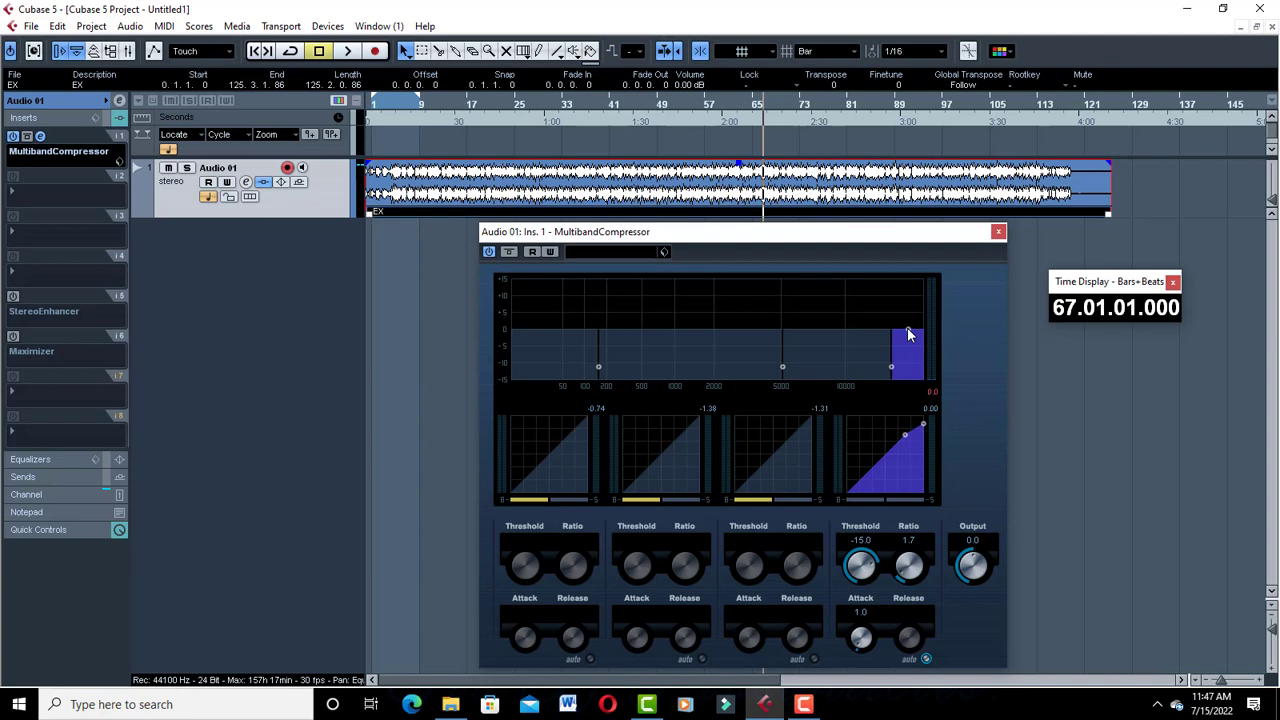
- Try adjusting the highest band's gain and compare its bypass and solo states during playback
key("space")
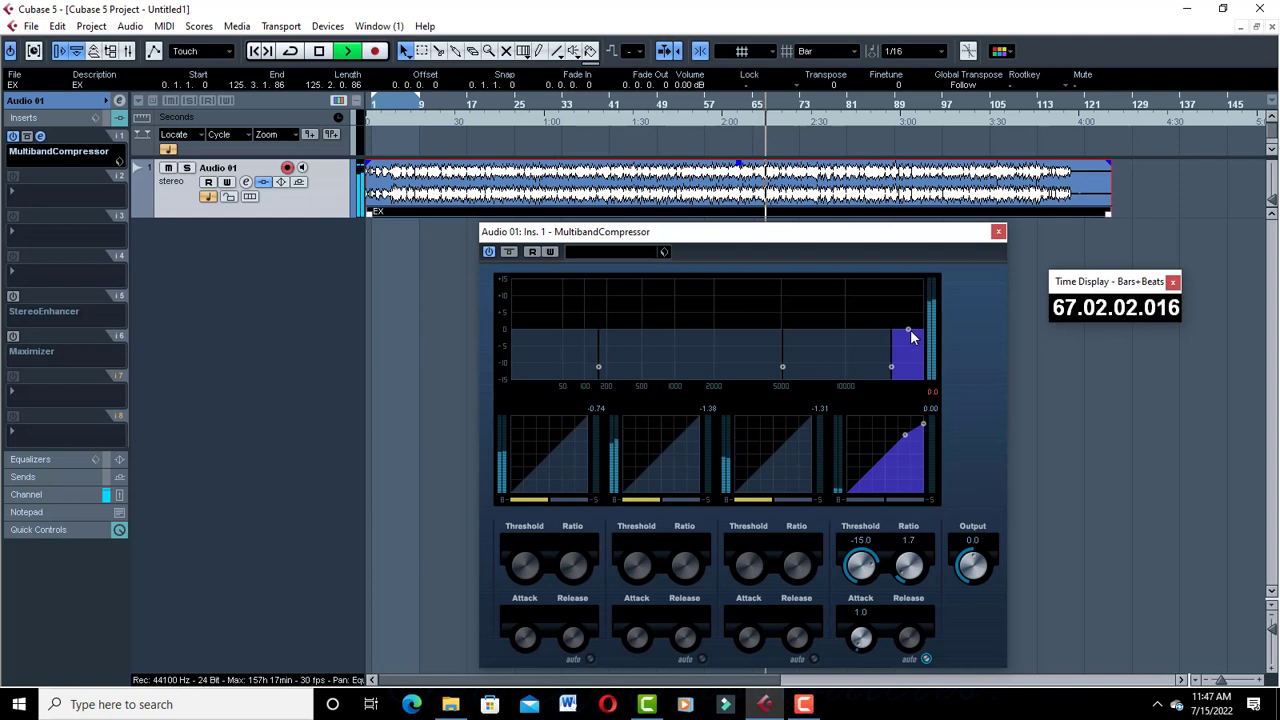
mouse_move(910, 329)
left_mouse_down()
mouse_move(920, 277)
mouse_move(922, 338)
left_mouse_up()
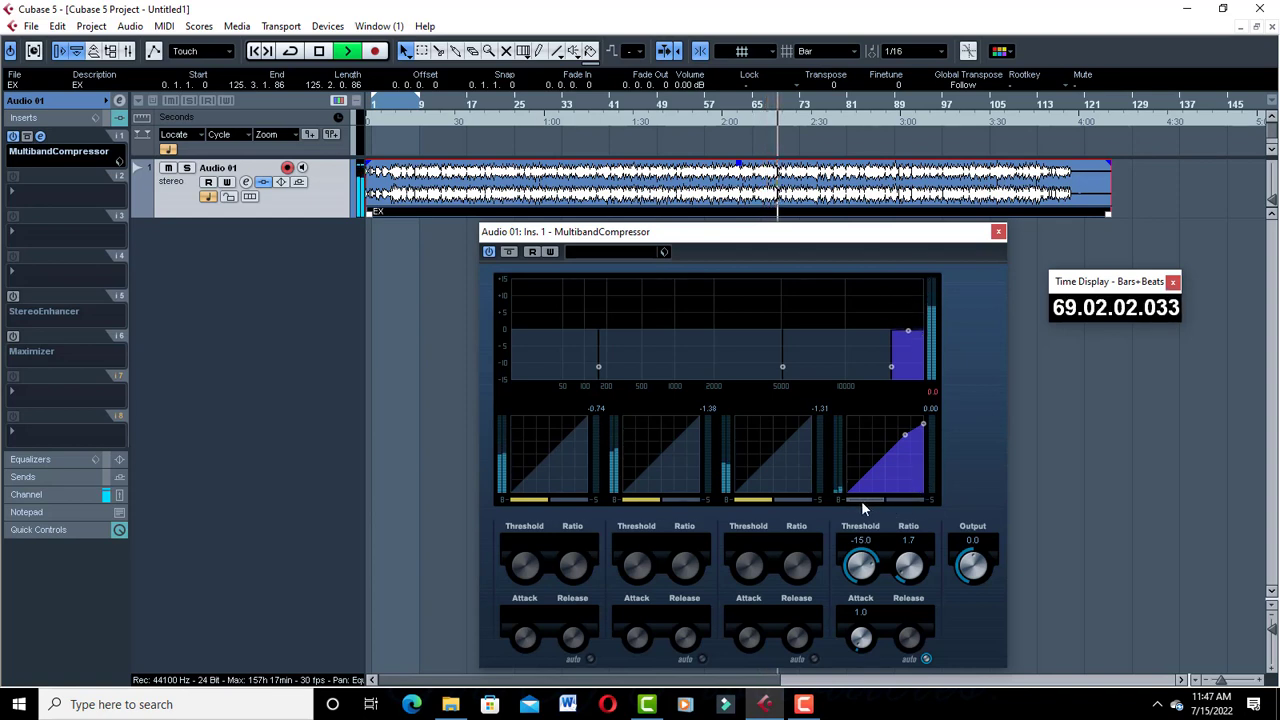
left_click(865, 500)
left_click(897, 497)
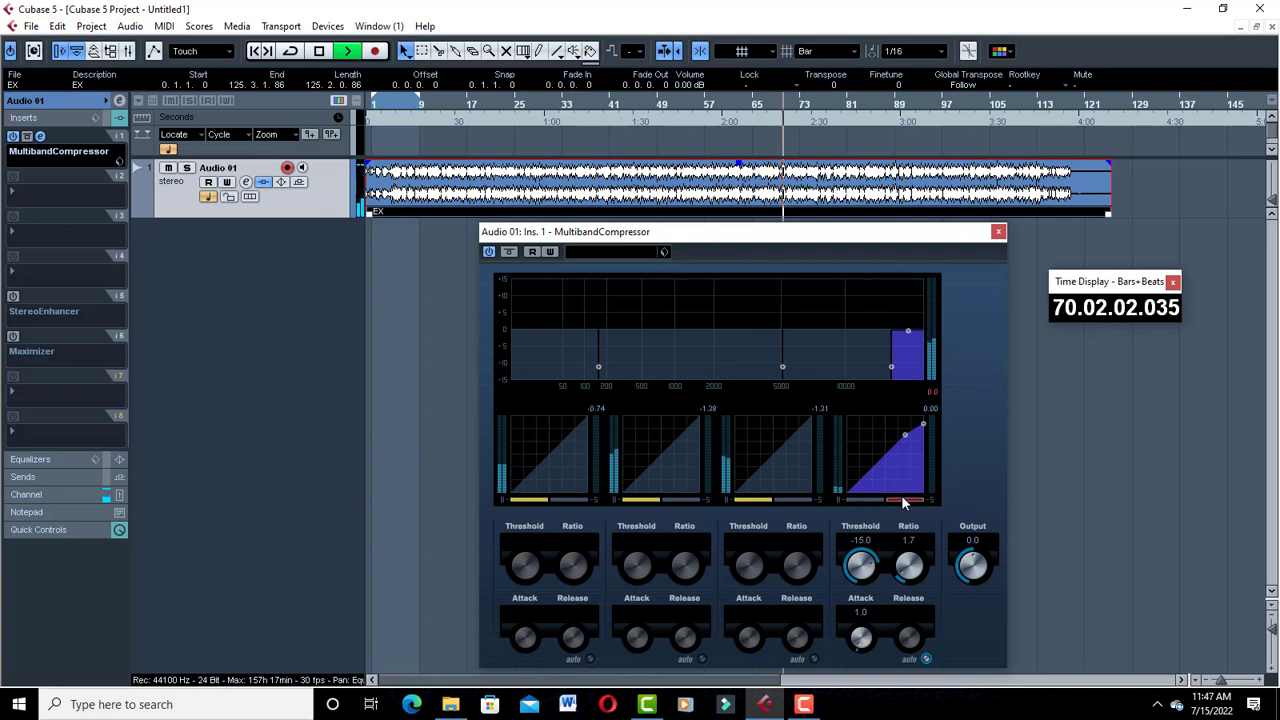
left_click(901, 497)
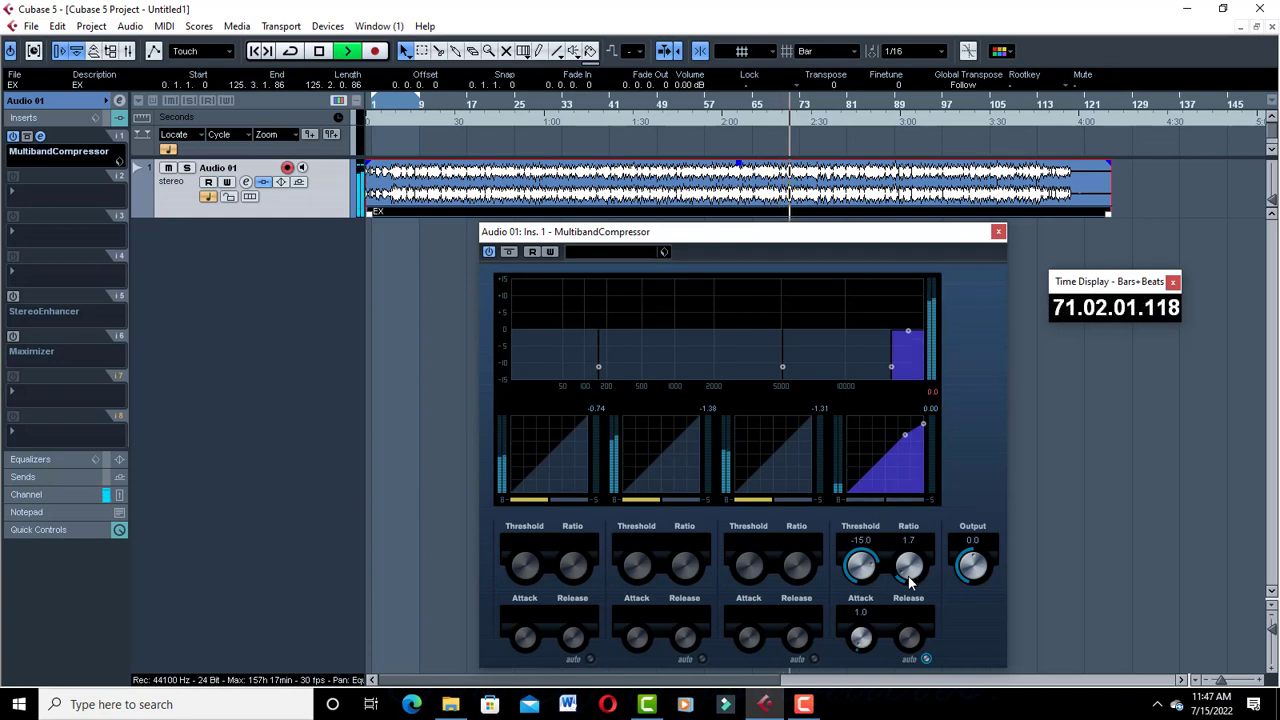
- Set the highest band's threshold to -16.3 and its ratio to 2.3 while the song plays
scroll(862, 573, "down", 1)
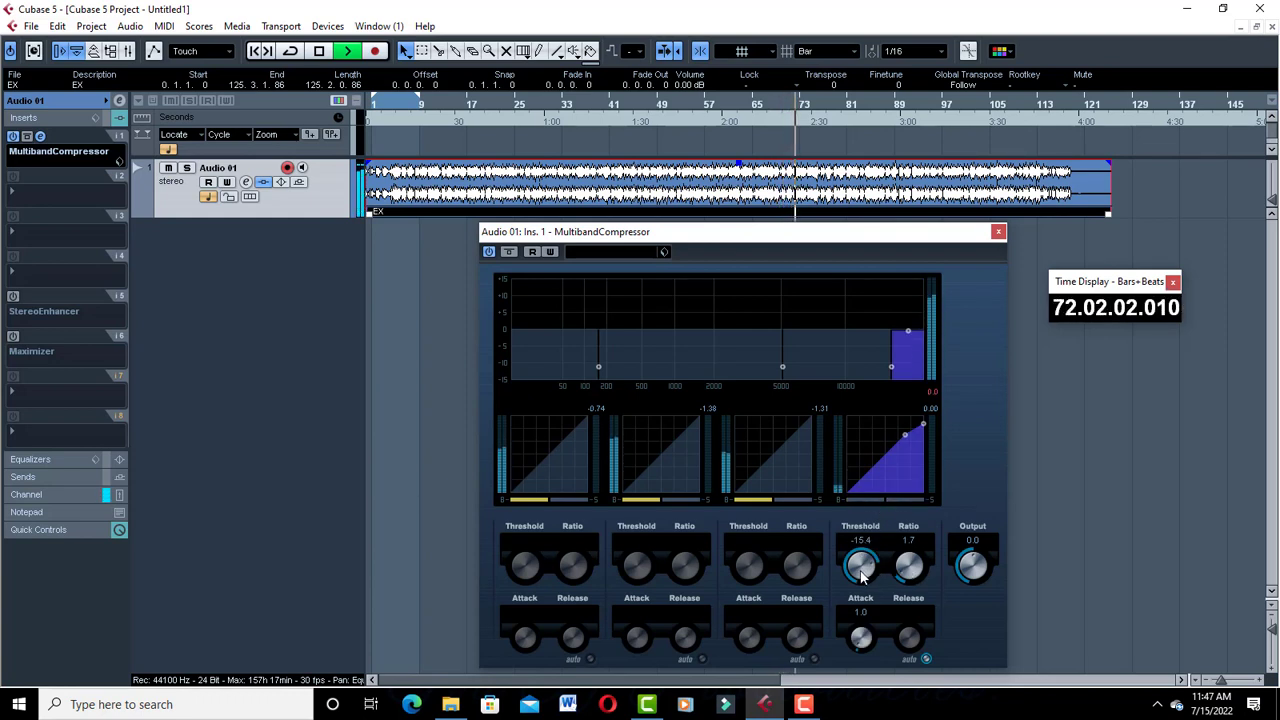
scroll(862, 573, "down", 1)
scroll(909, 567, "up", 3)
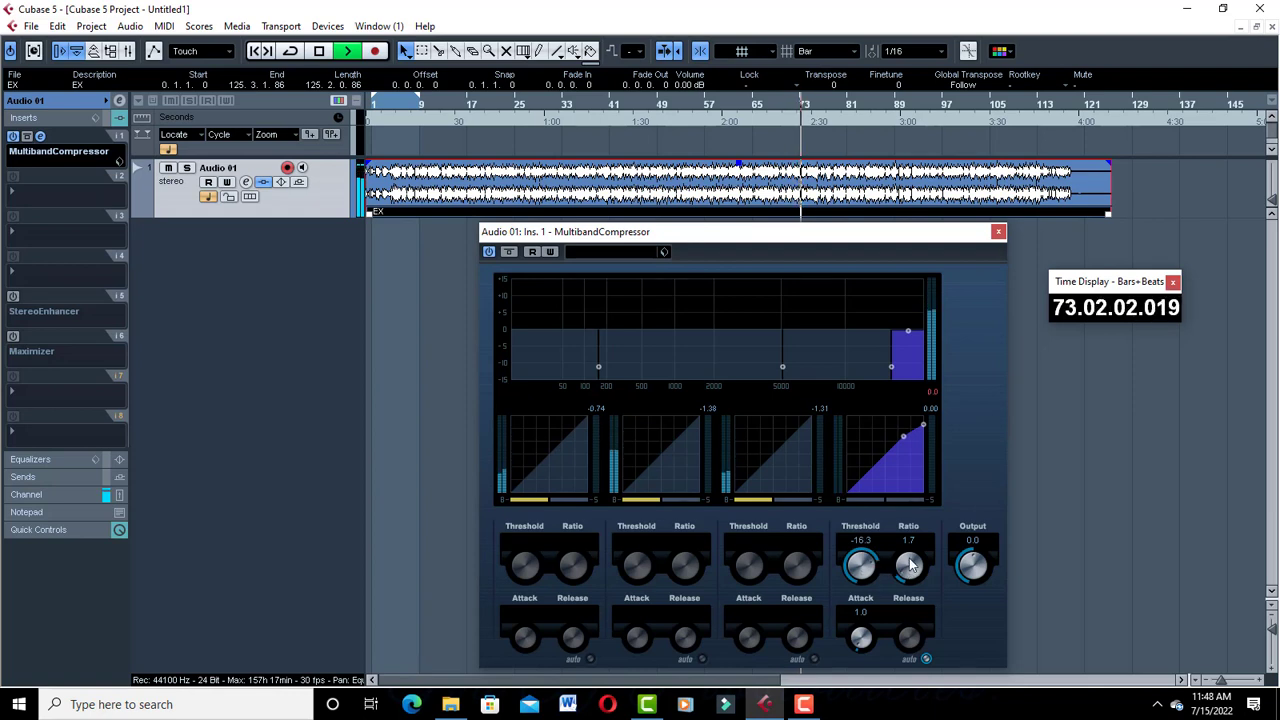
scroll(912, 547, "down", 2)
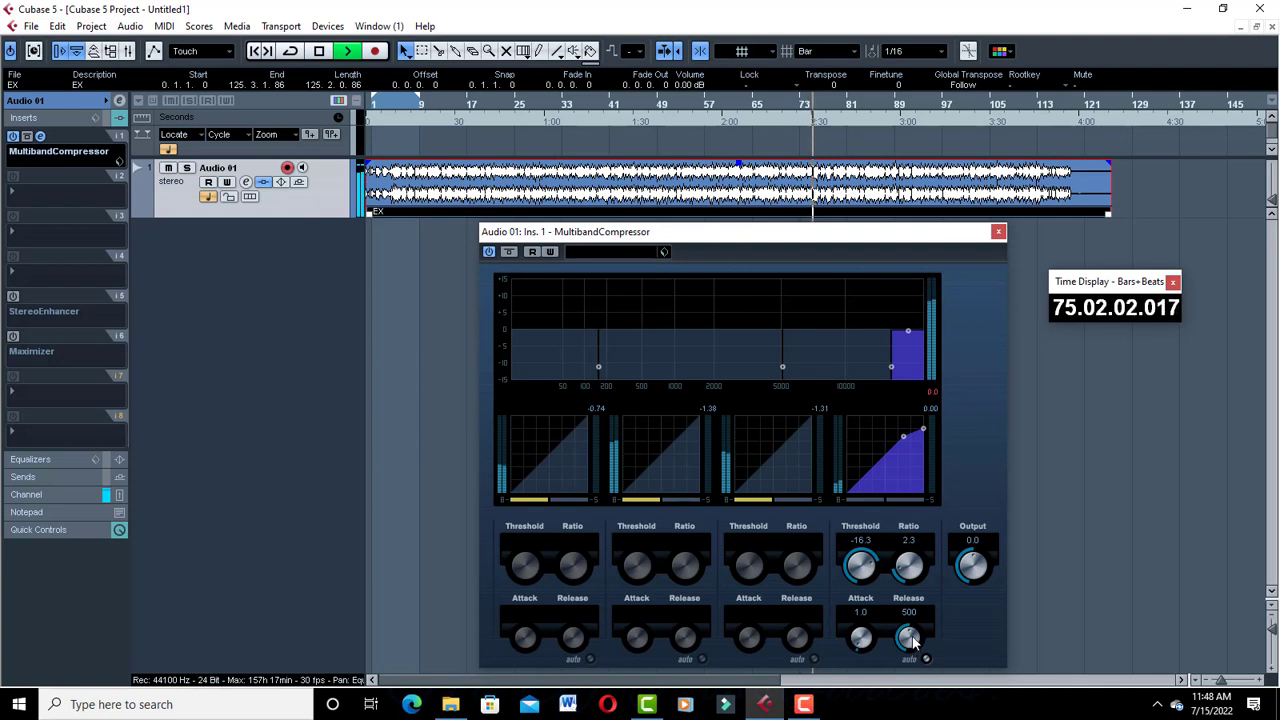
- Set the highest band's release to 10 with automatic release switched off
key("space")
scroll(912, 640, "down", 3)
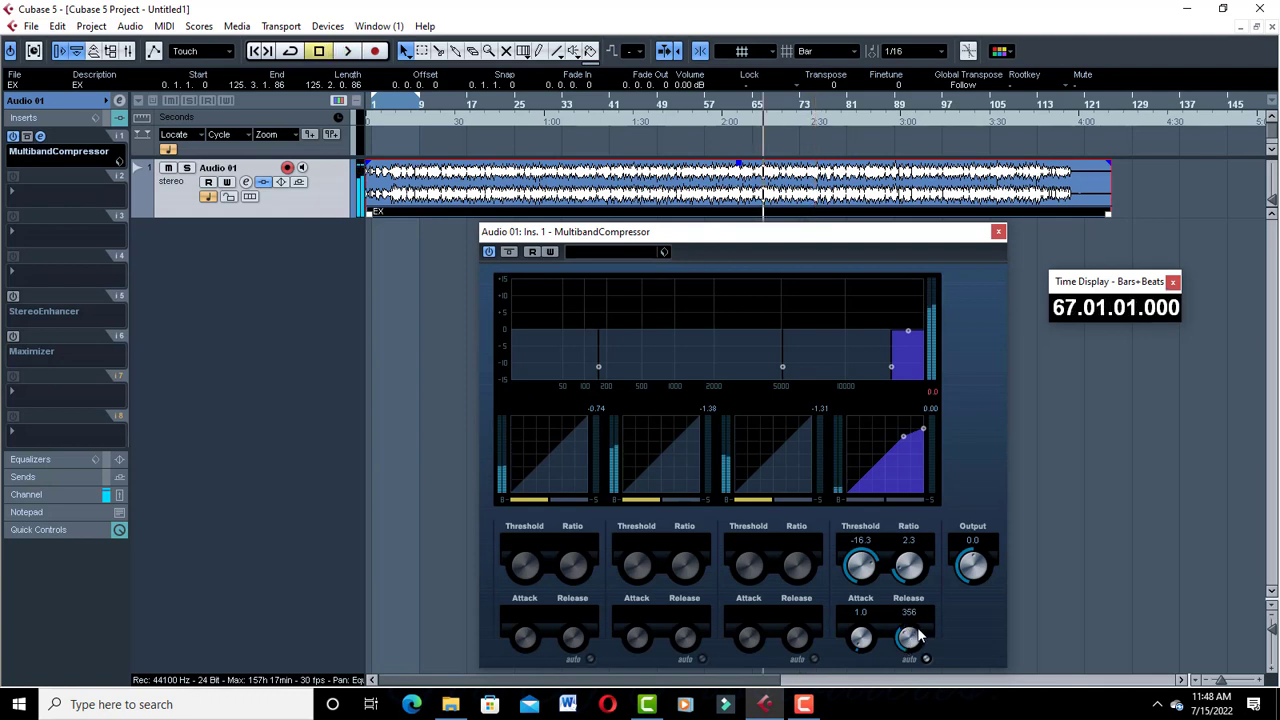
left_click_drag(912, 640, 912, 685)
scroll(908, 645, "down", 2)
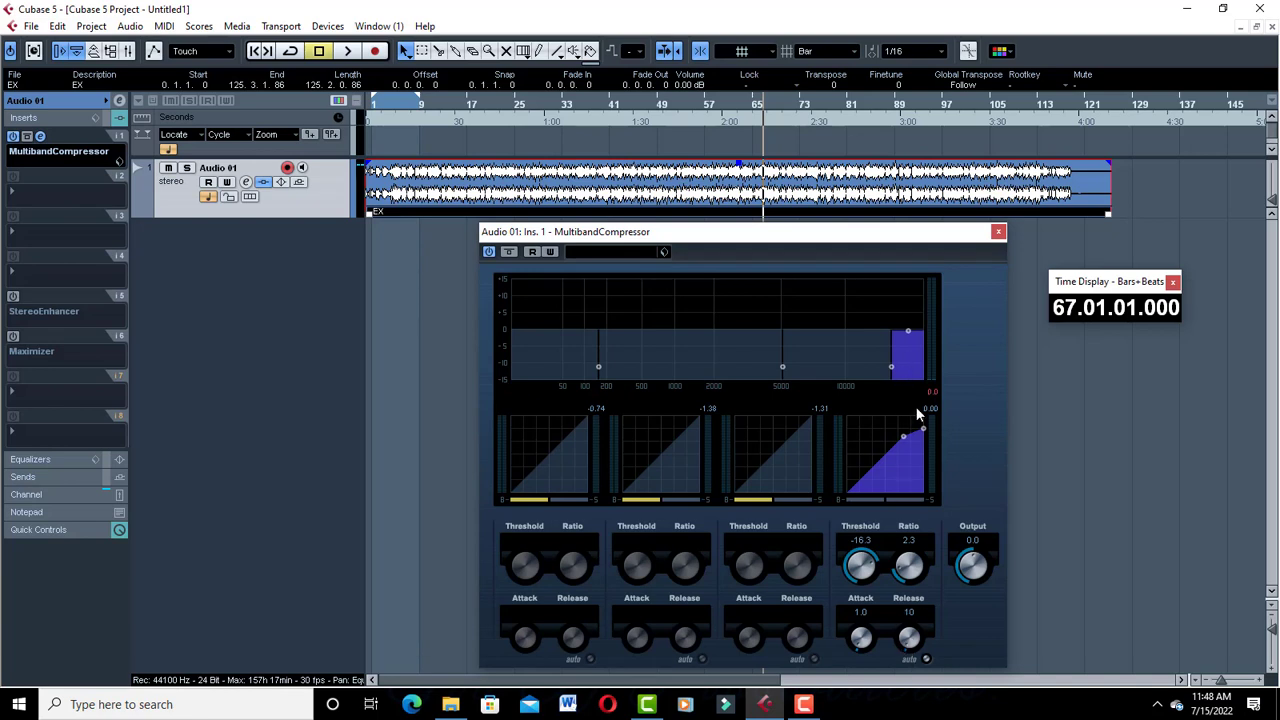
- Try boosting the highest band's gain to about +8 dB with its threshold at -52.9 during playback
key("space")
mouse_move(912, 287)
left_mouse_down()
mouse_move(912, 274)
mouse_move(910, 306)
left_mouse_up()
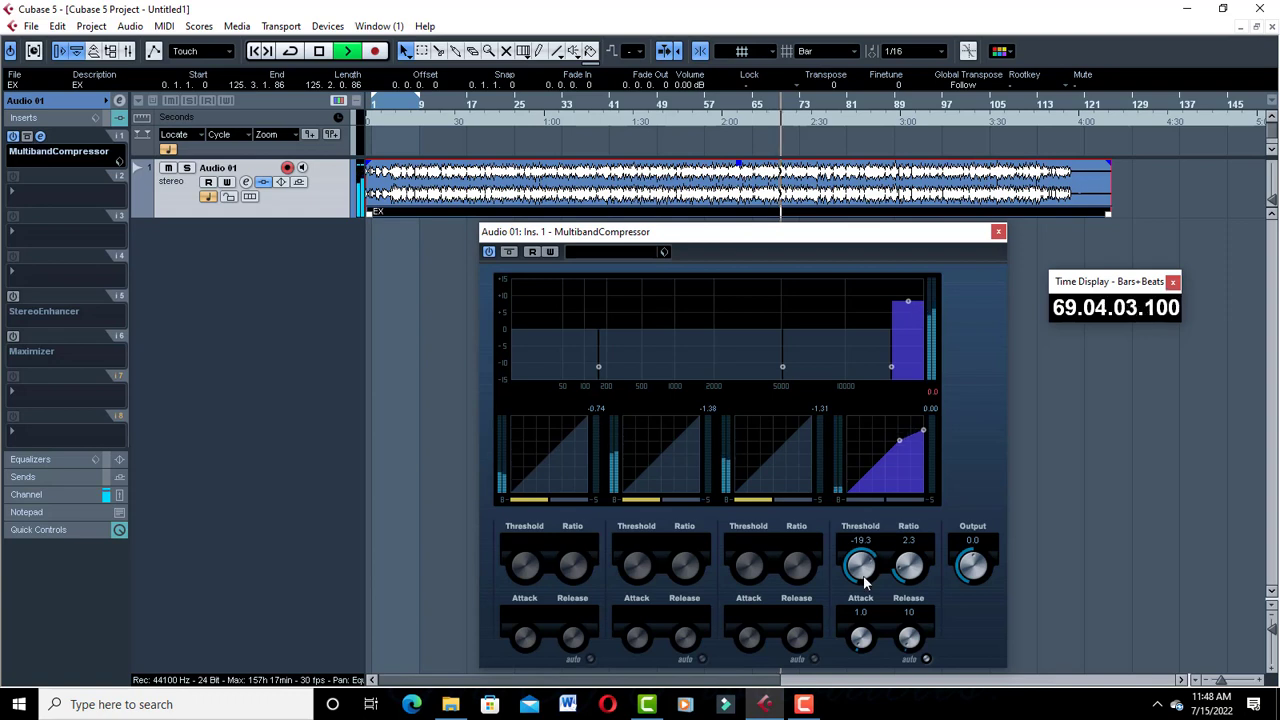
left_click_drag(865, 566, 857, 660)
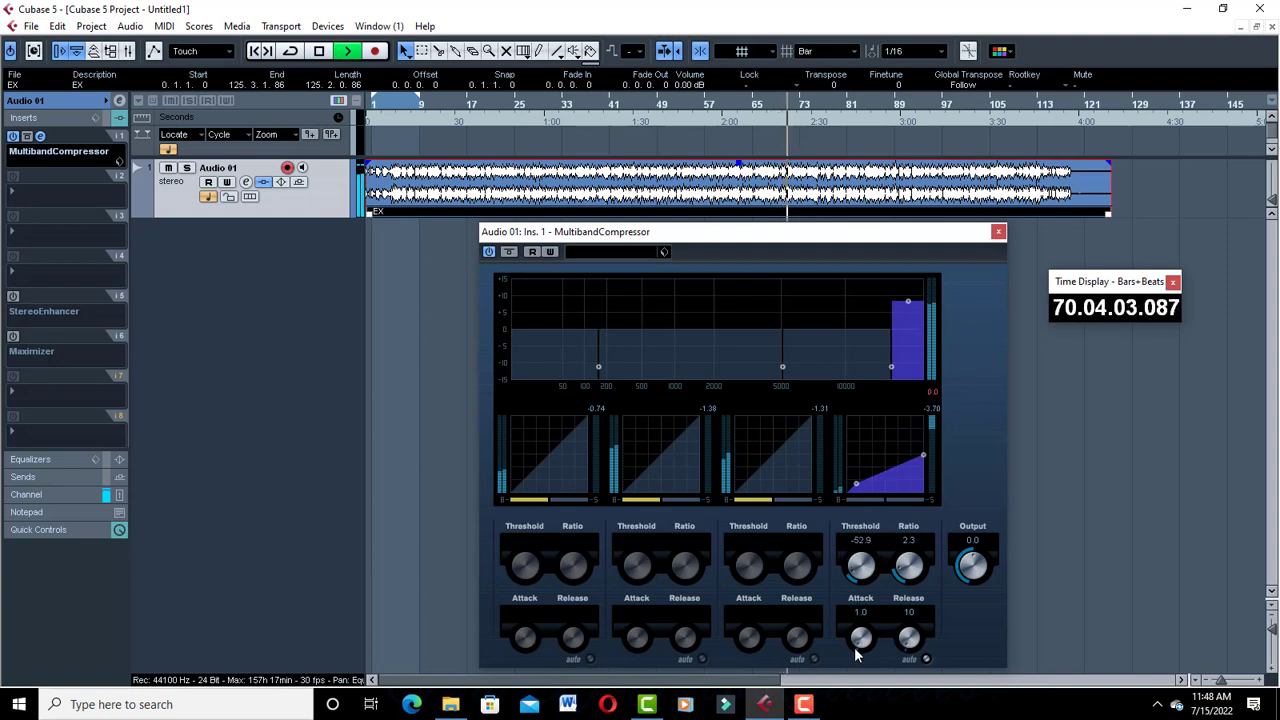
key("space")
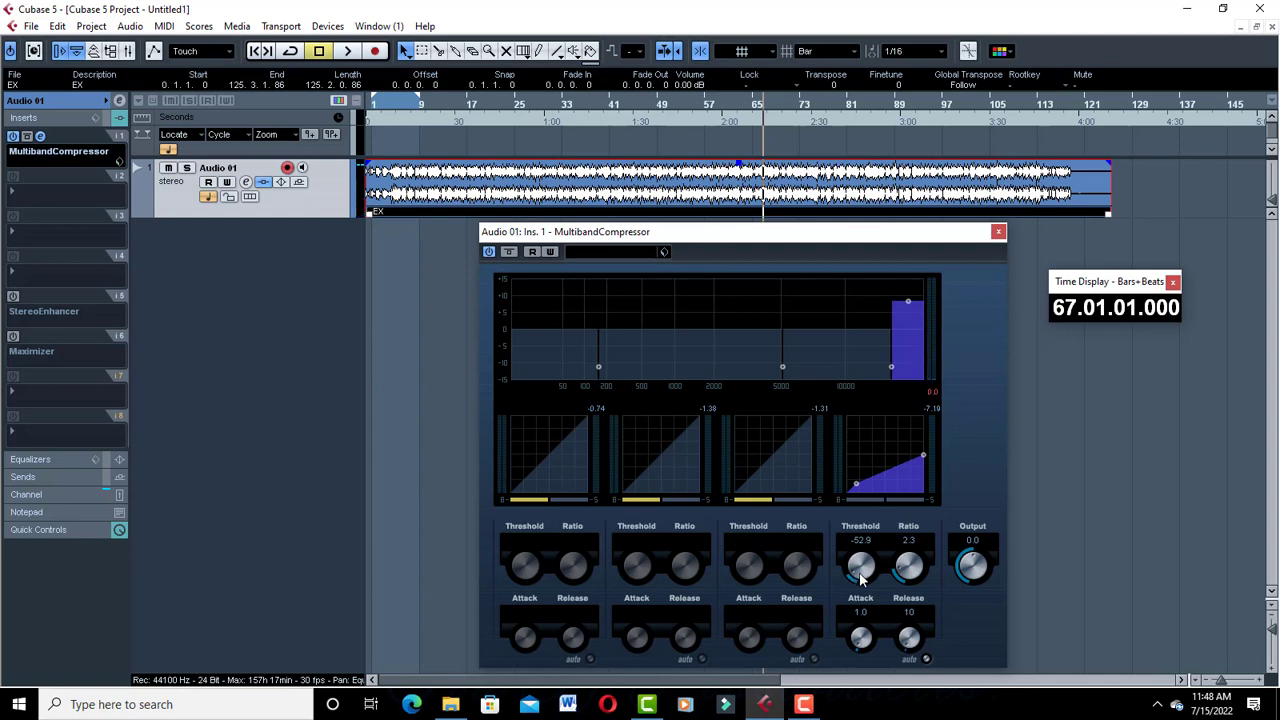
- Set the highest band's threshold to -34.9 and its gain to about +4 dB, auditioning the changes
mouse_move(844, 578)
left_mouse_down()
mouse_move(866, 541)
mouse_move(862, 566)
left_mouse_up()
key("space")
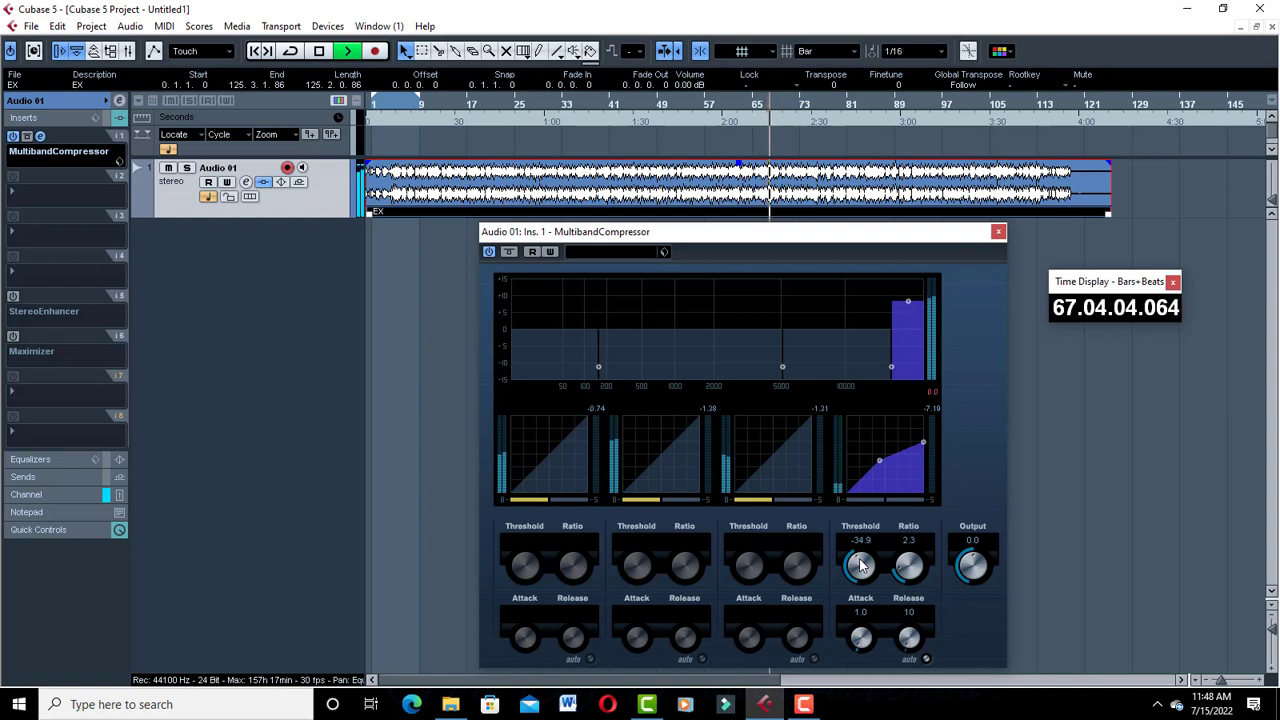
key("space")
left_click_drag(912, 302, 911, 321)
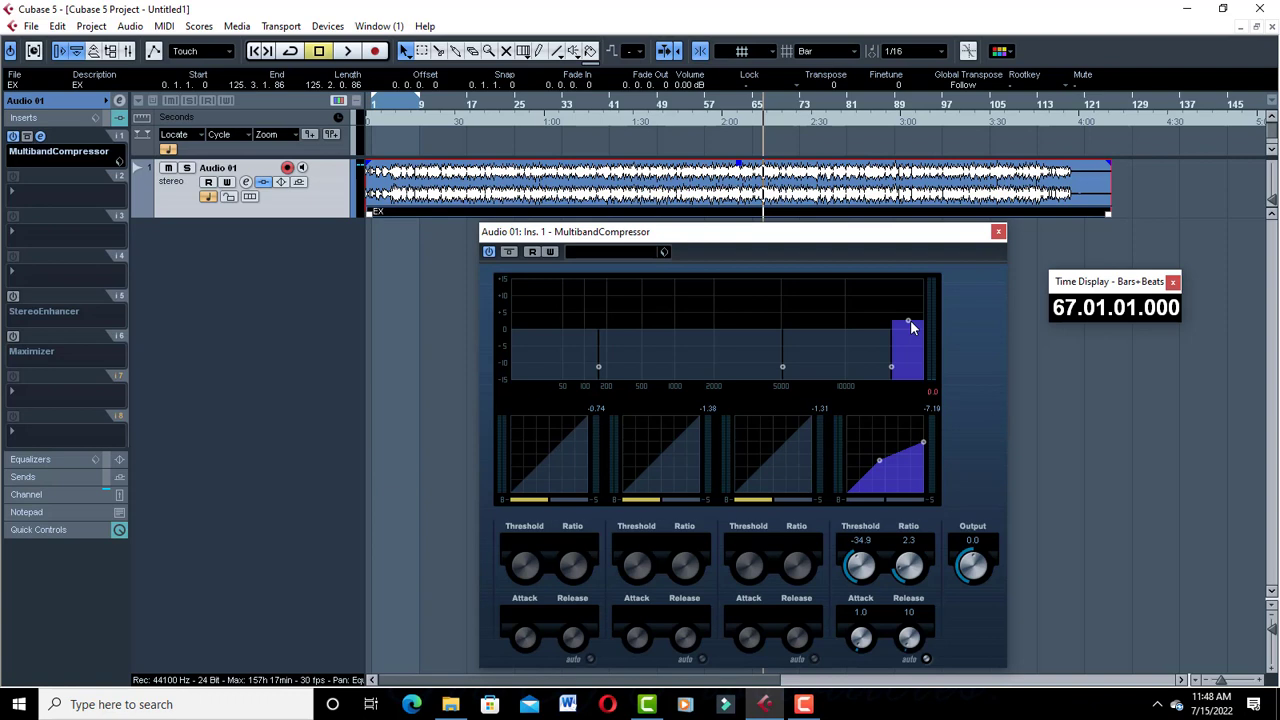
key("space")
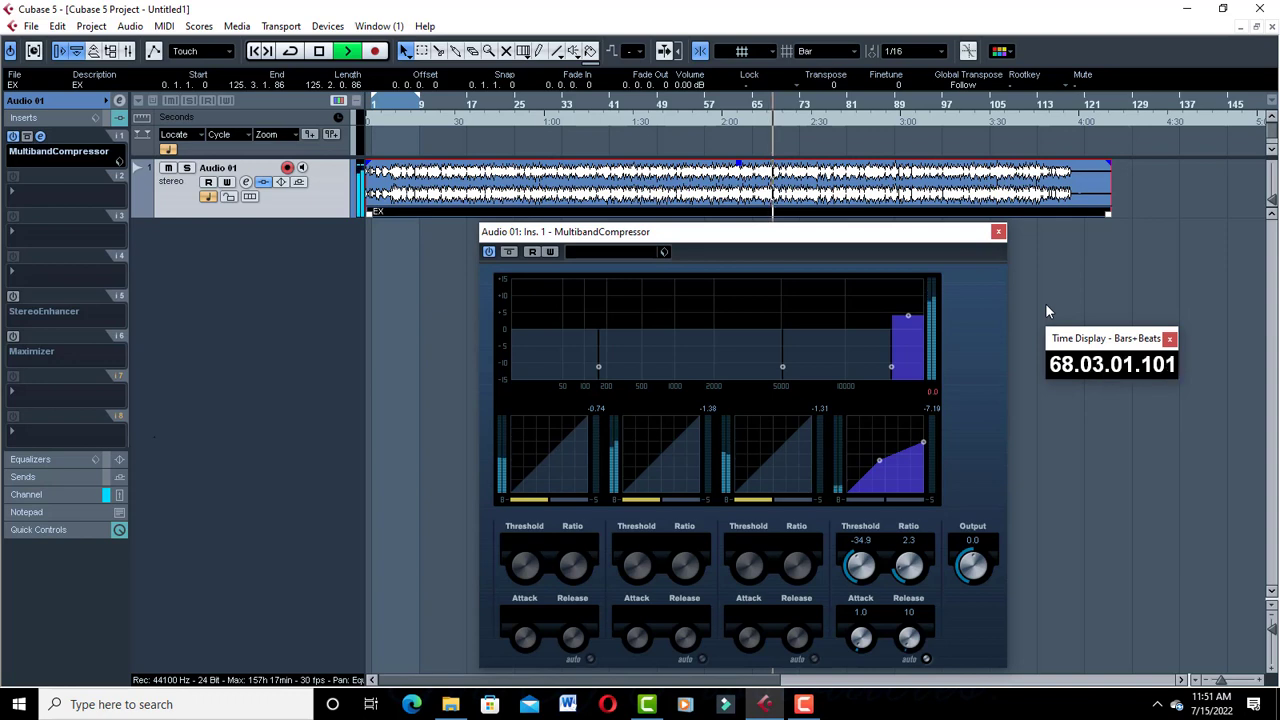
key("space")
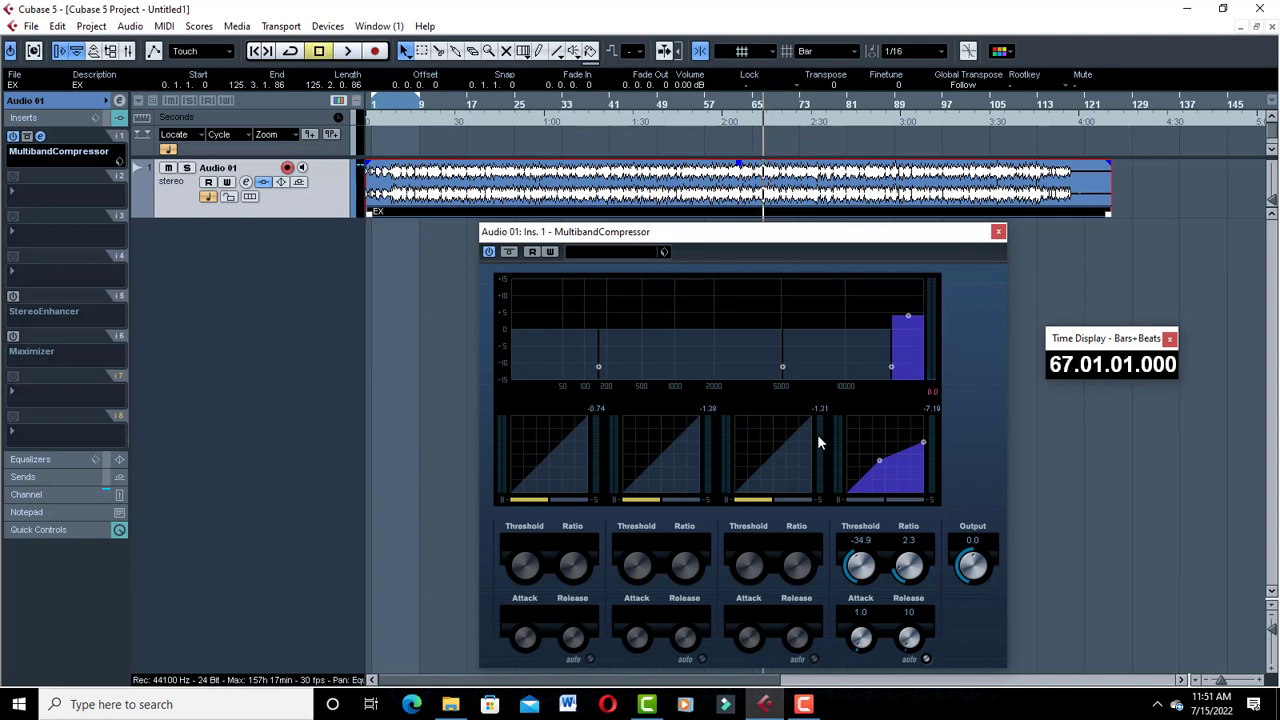
- Close the Time Display, re-enable the third compressor band, and audition the song with it
left_click(1169, 338)
left_click(744, 502)
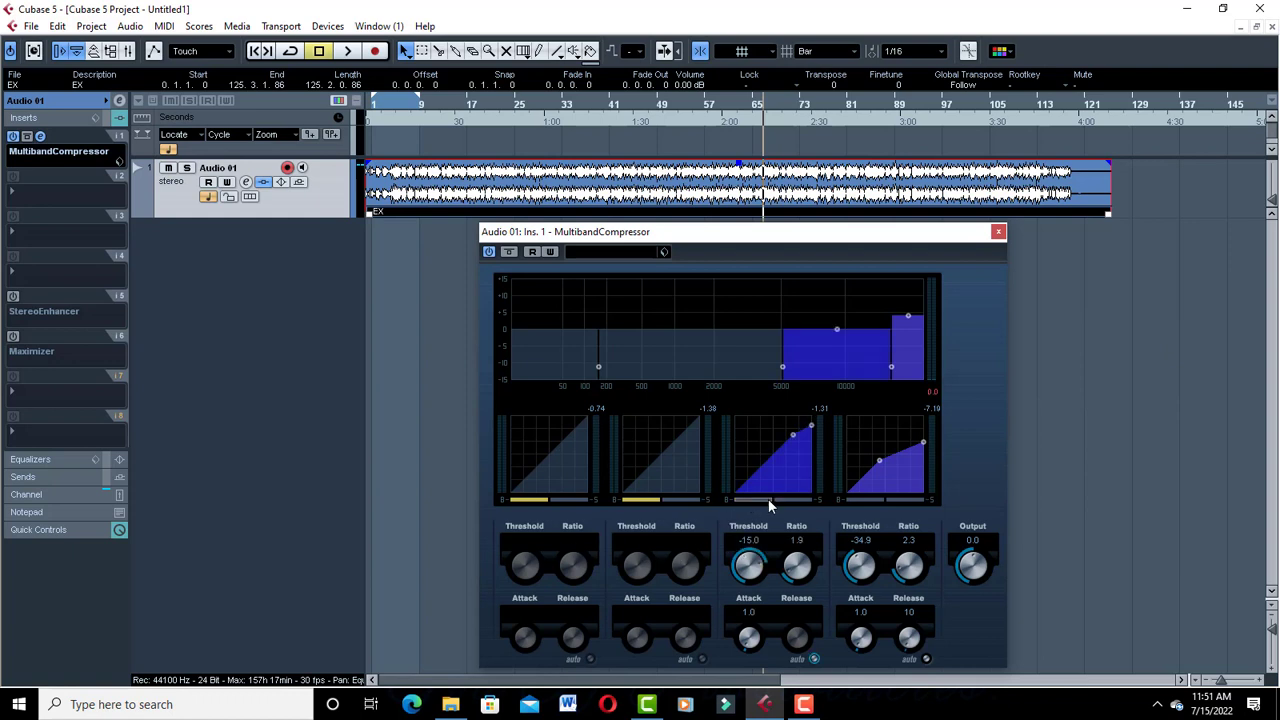
key("space")
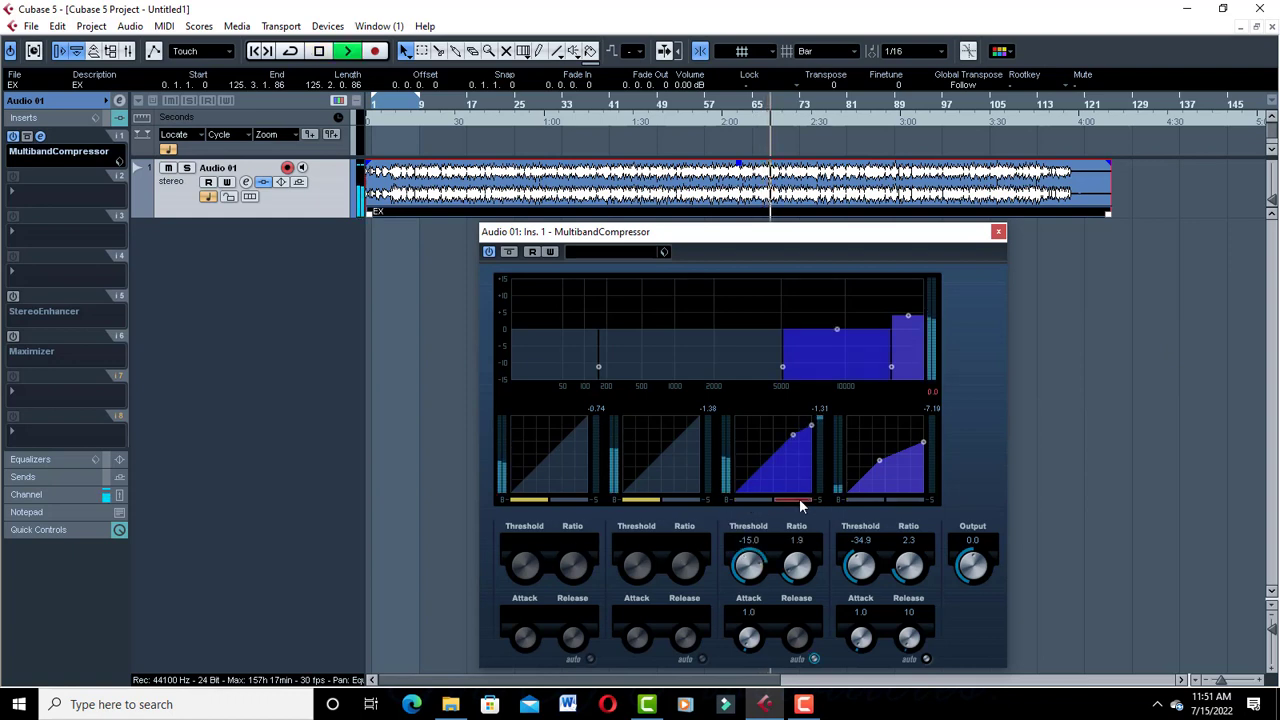
key("space")
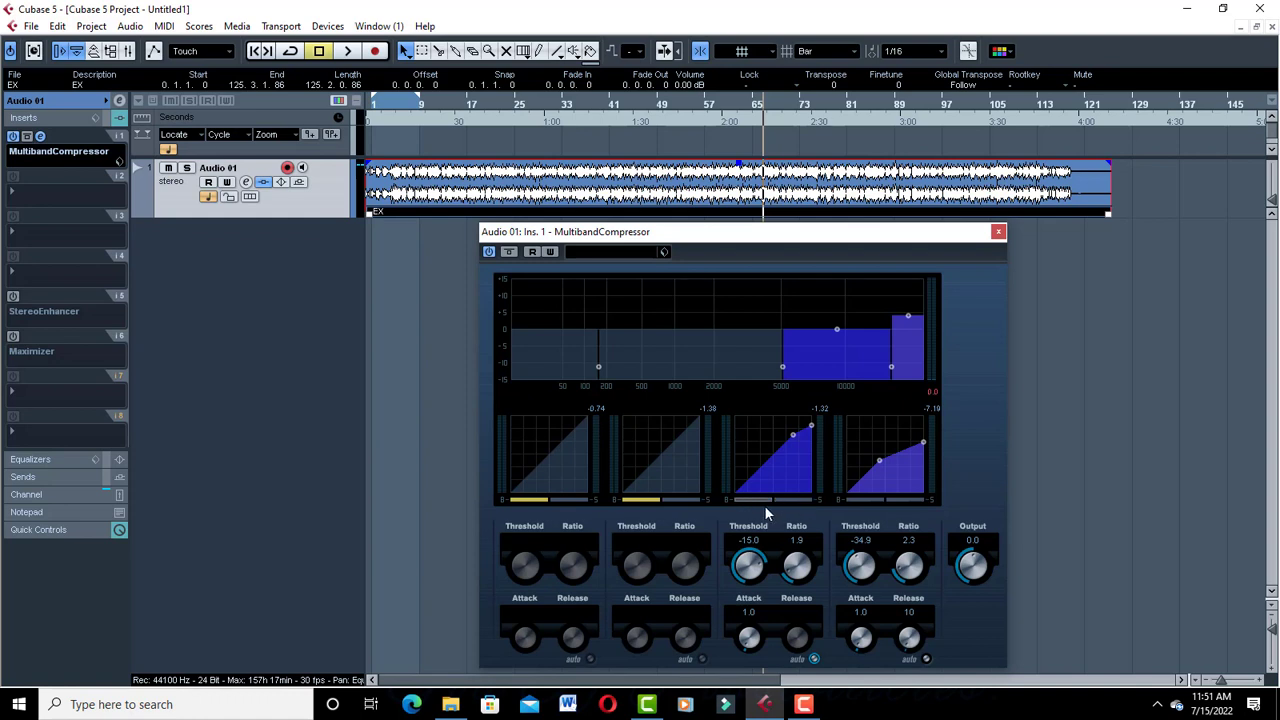
key("space")
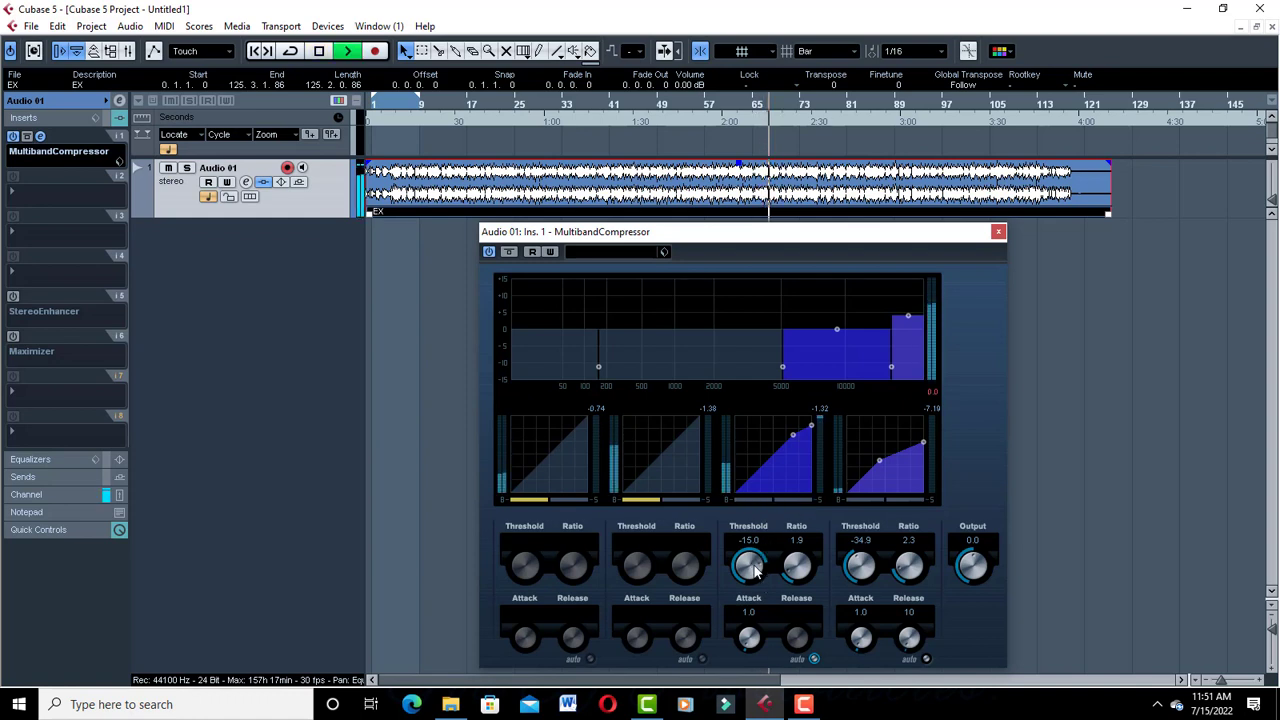
- Try thresholds of -22.8 and -39.0 on the third band, and a gain boost to about +15 dB, during playback
mouse_move(755, 570)
left_mouse_down()
mouse_move(773, 533)
mouse_move(778, 560)
left_mouse_up()
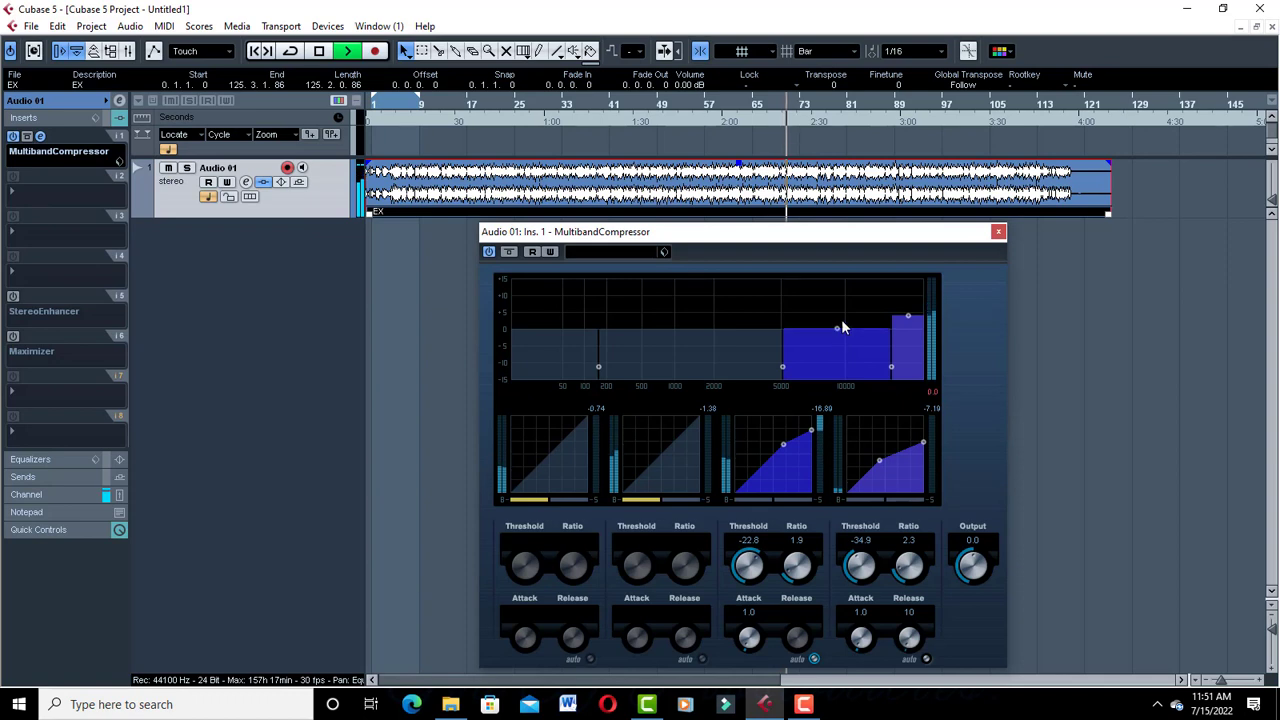
mouse_move(841, 321)
left_mouse_down()
mouse_move(854, 272)
mouse_move(848, 333)
left_mouse_up()
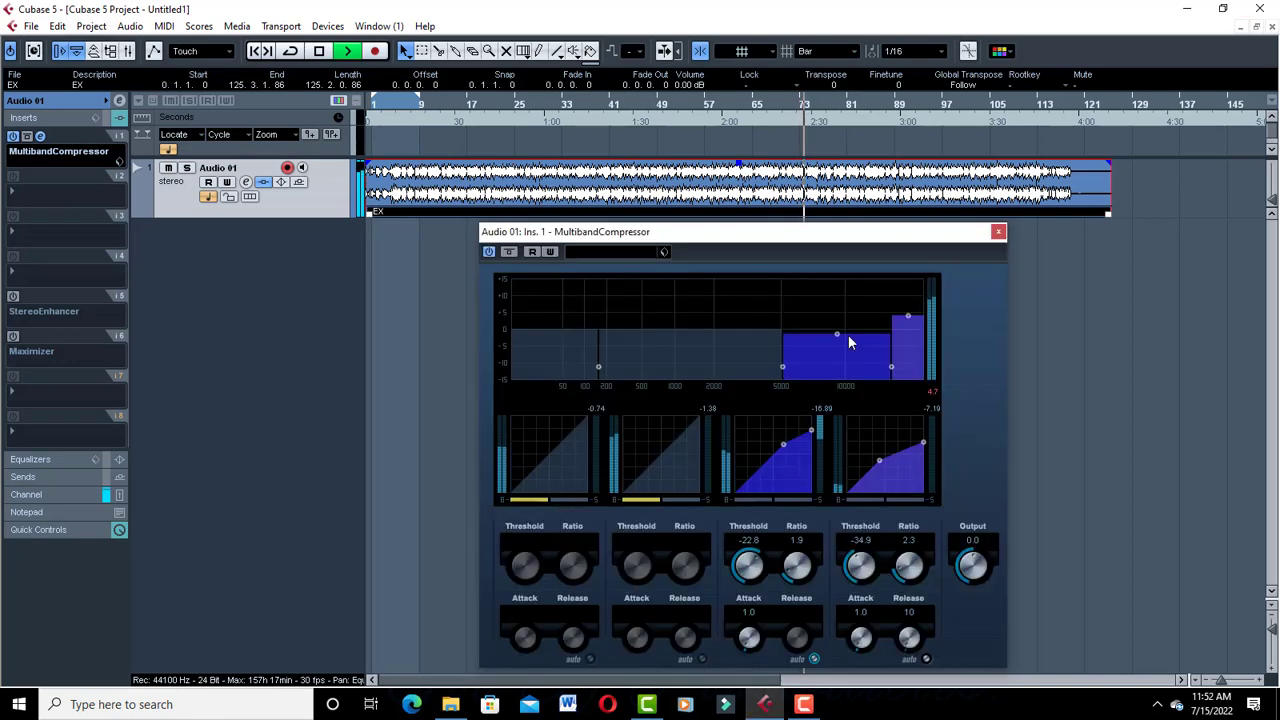
left_click_drag(757, 568, 749, 597)
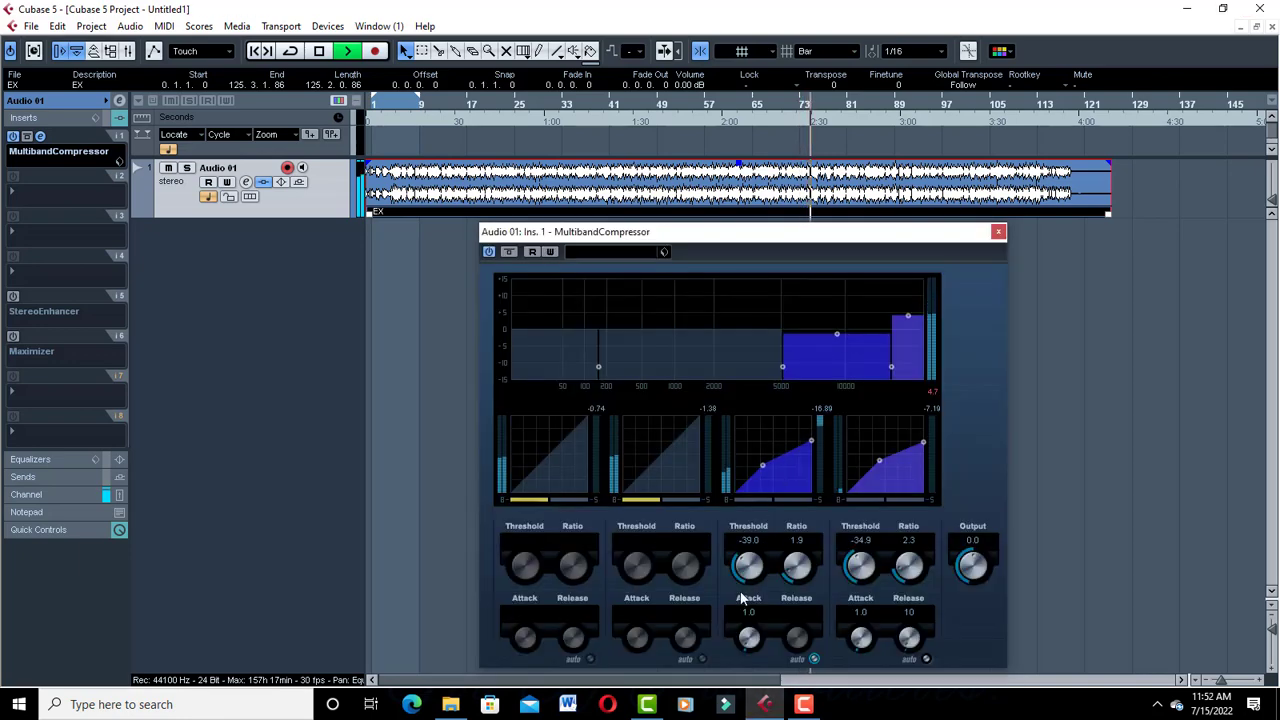
key("space")
left_click_drag(837, 334, 845, 280)
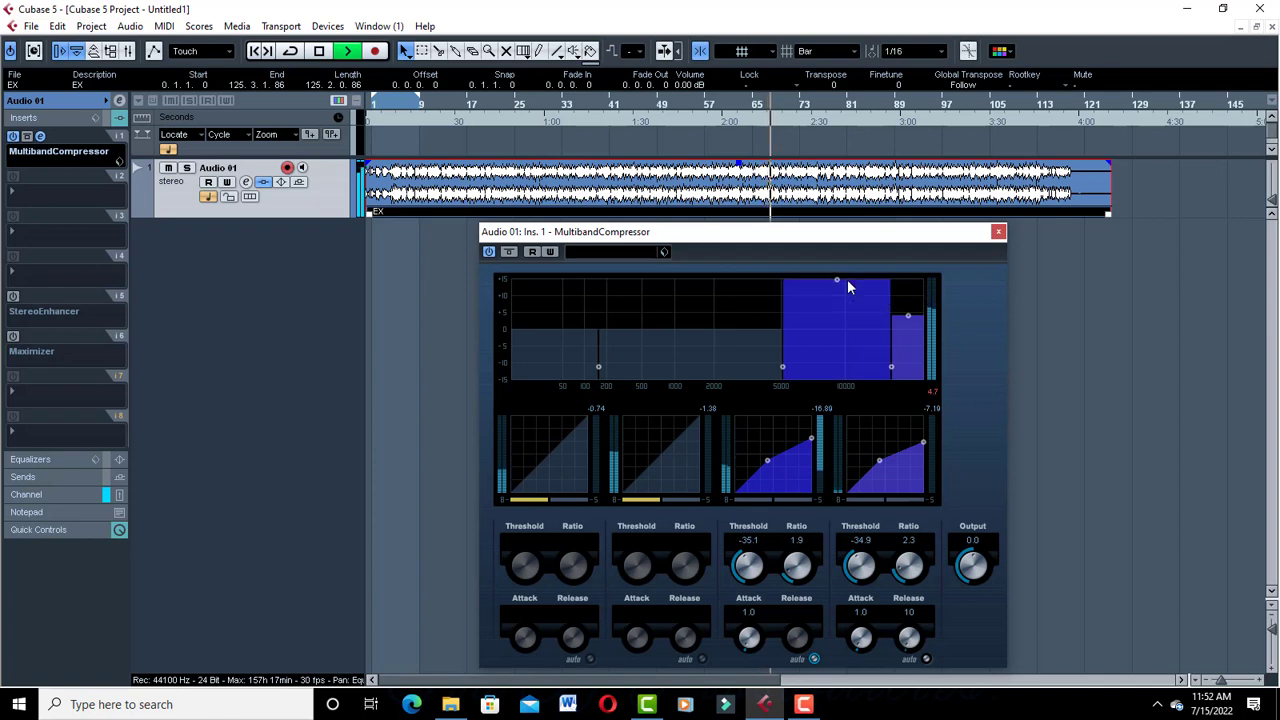
- Set the third band's threshold to -27.0 and its gain to about -1.5 dB while auditioning the song
left_click(750, 461, "ctrl")
left_click_drag(748, 563, 745, 563)
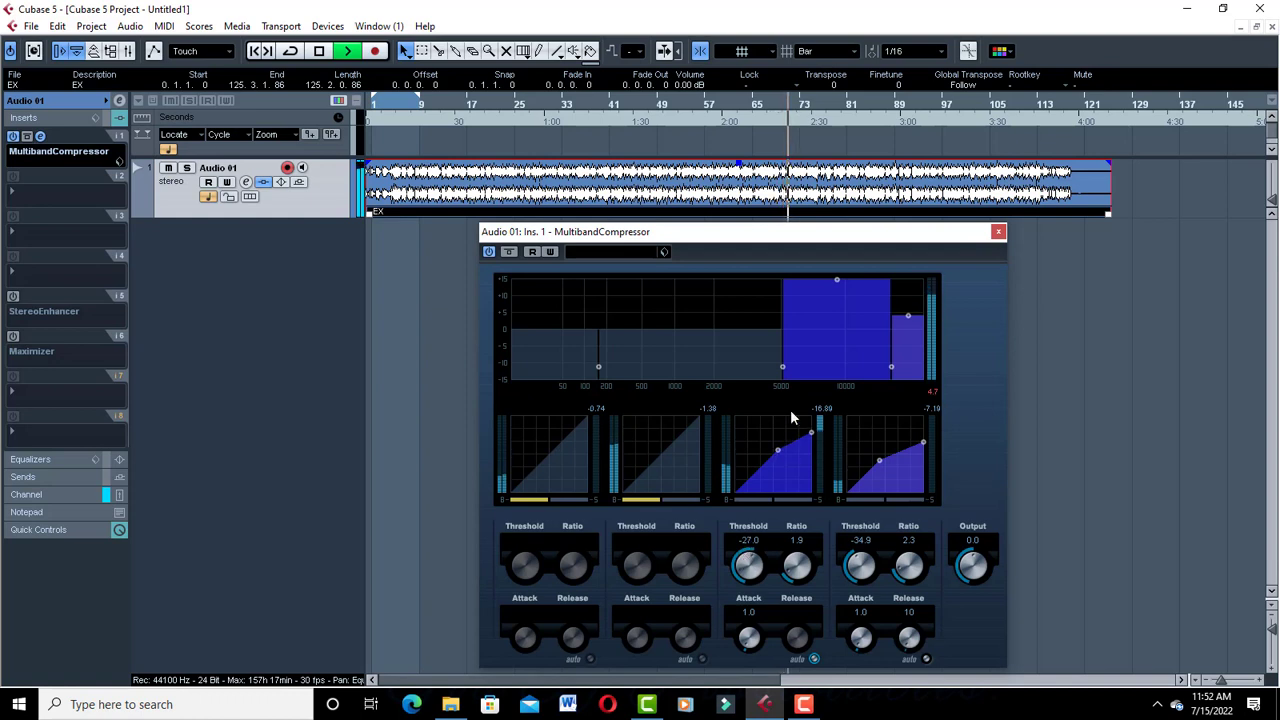
left_click_drag(836, 279, 836, 334)
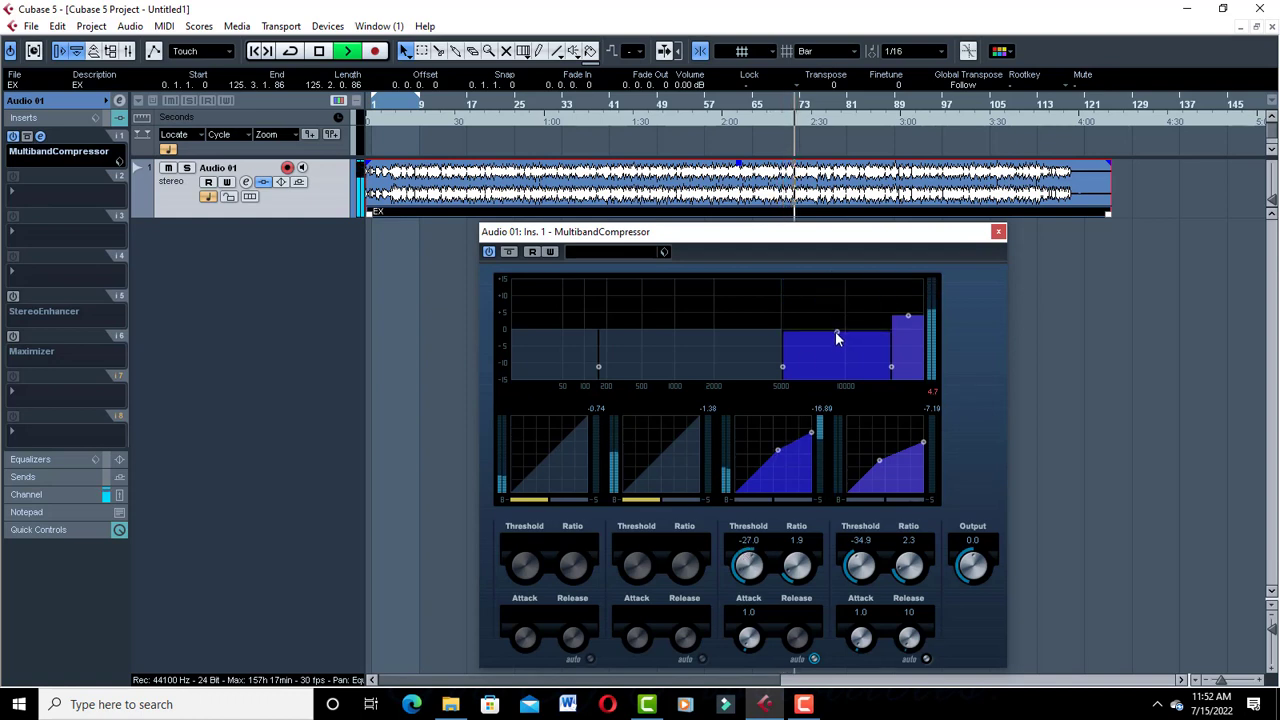
key("space")
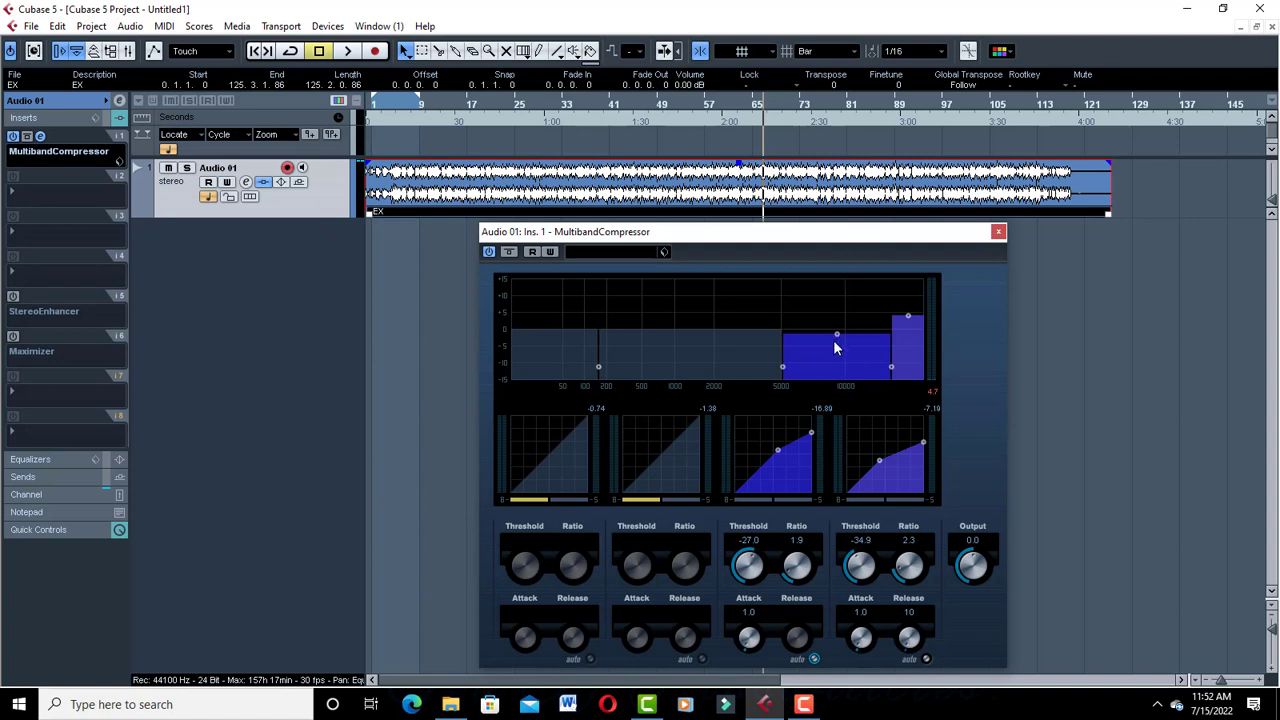
- Lower the highest band's gain to about +2.5 dB and the third band's to about -2 dB during playback
key("space")
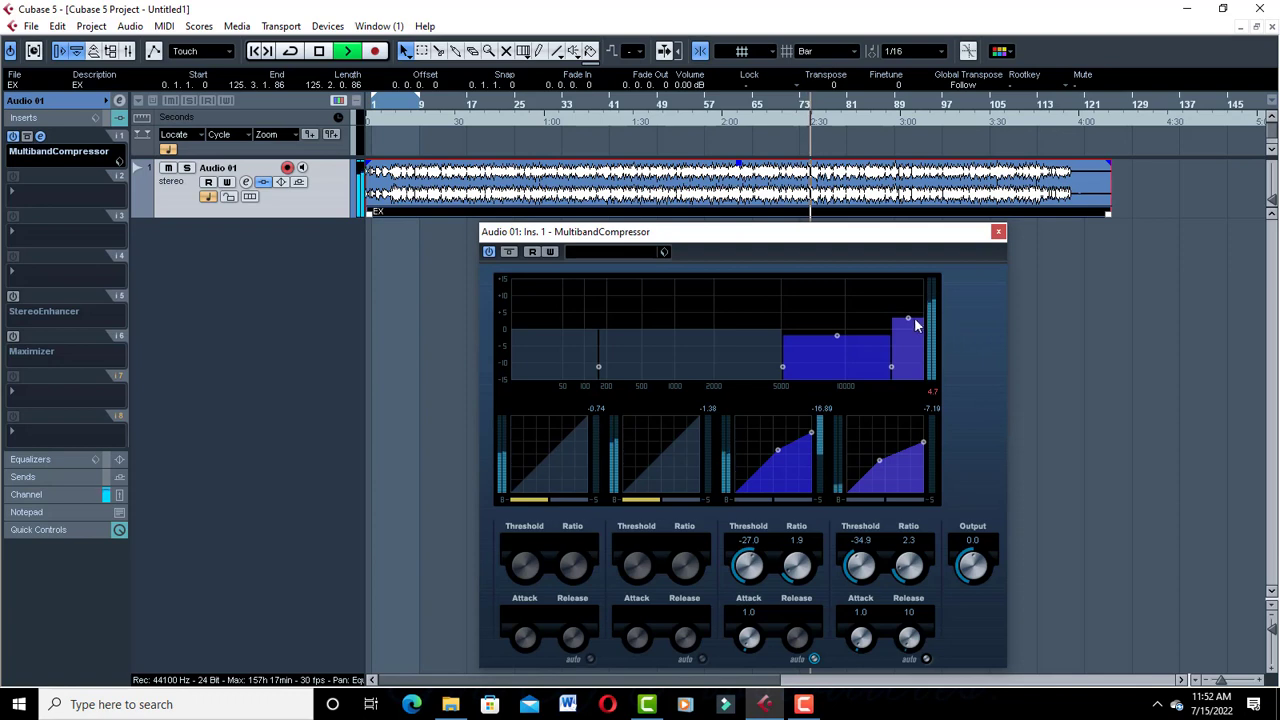
key("space")
key("space")
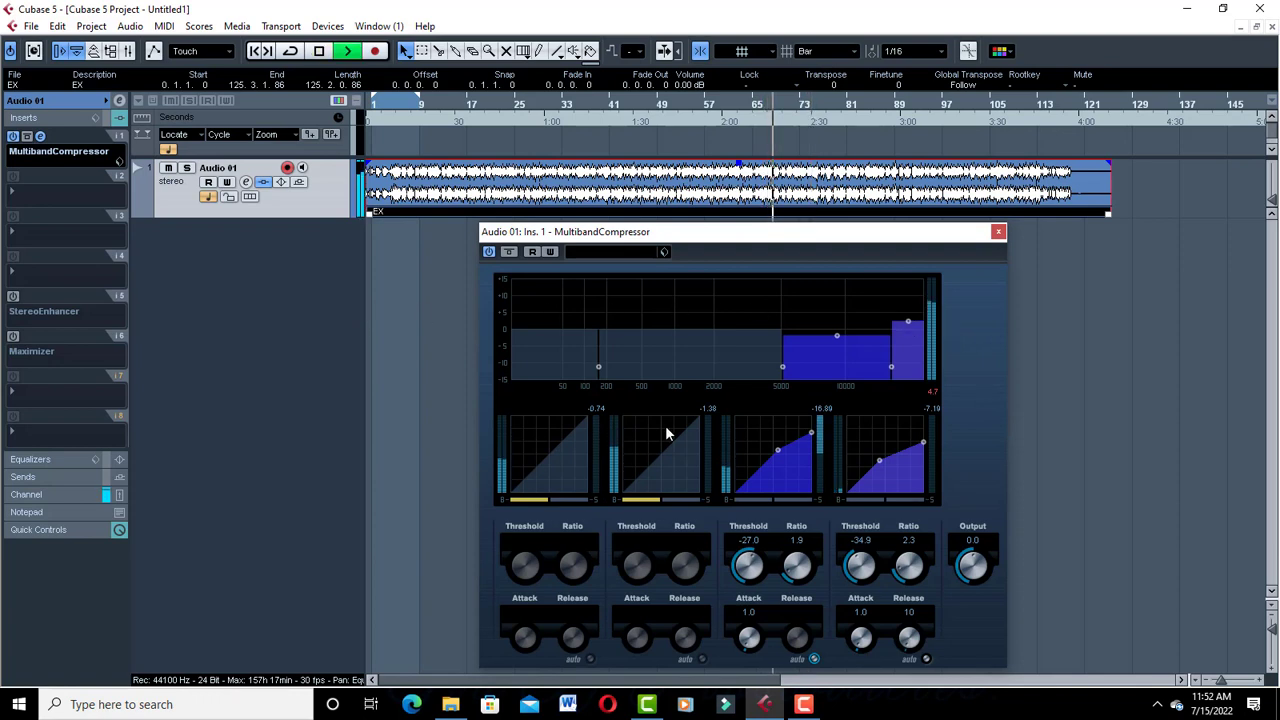
- Set the third band's ratio to 3.4 while listening to it soloed, and audition the full mix with solo off
key("space")
left_click(796, 498)
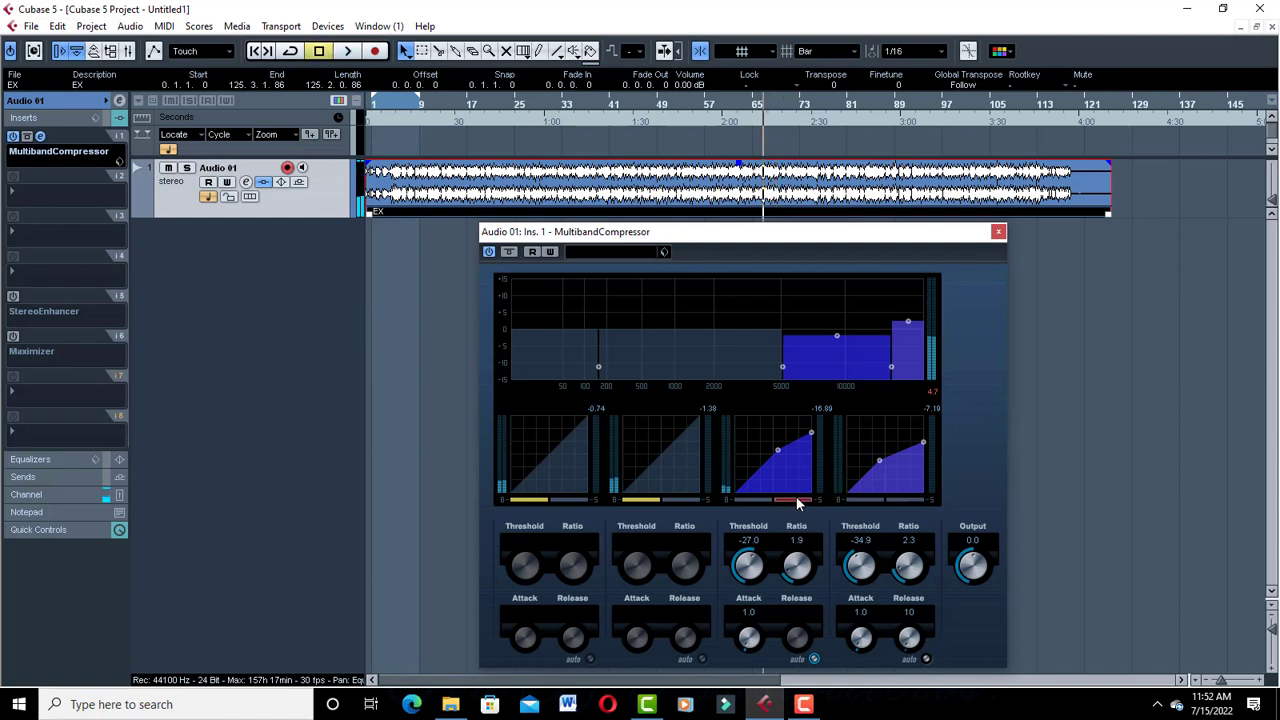
key("space")
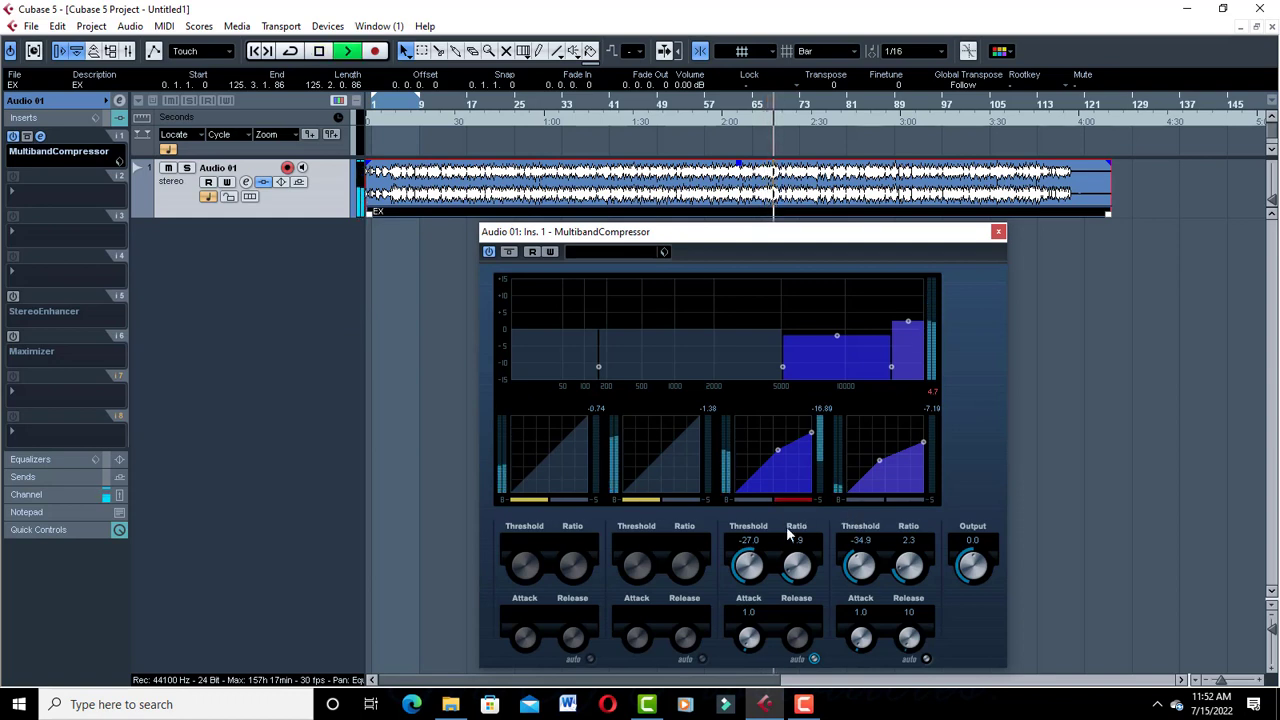
mouse_move(796, 566)
left_mouse_down()
mouse_move(806, 498)
mouse_move(784, 577)
left_mouse_up()
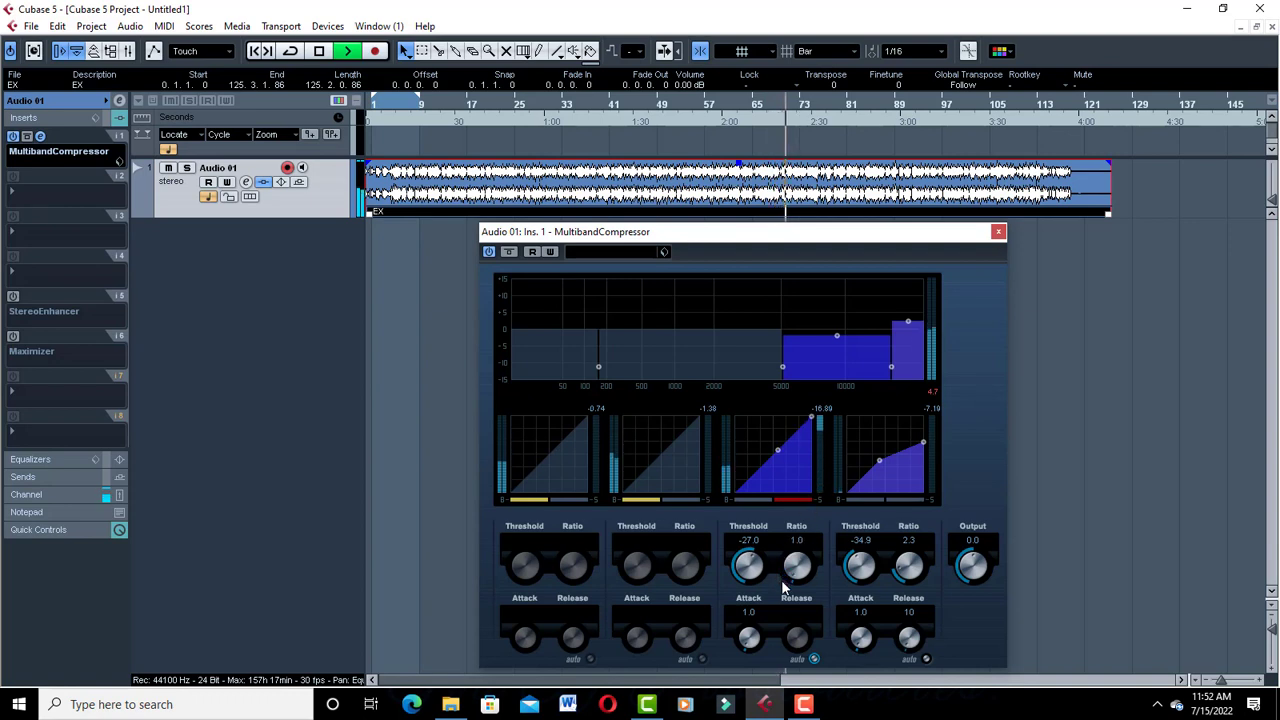
left_click_drag(784, 577, 793, 526)
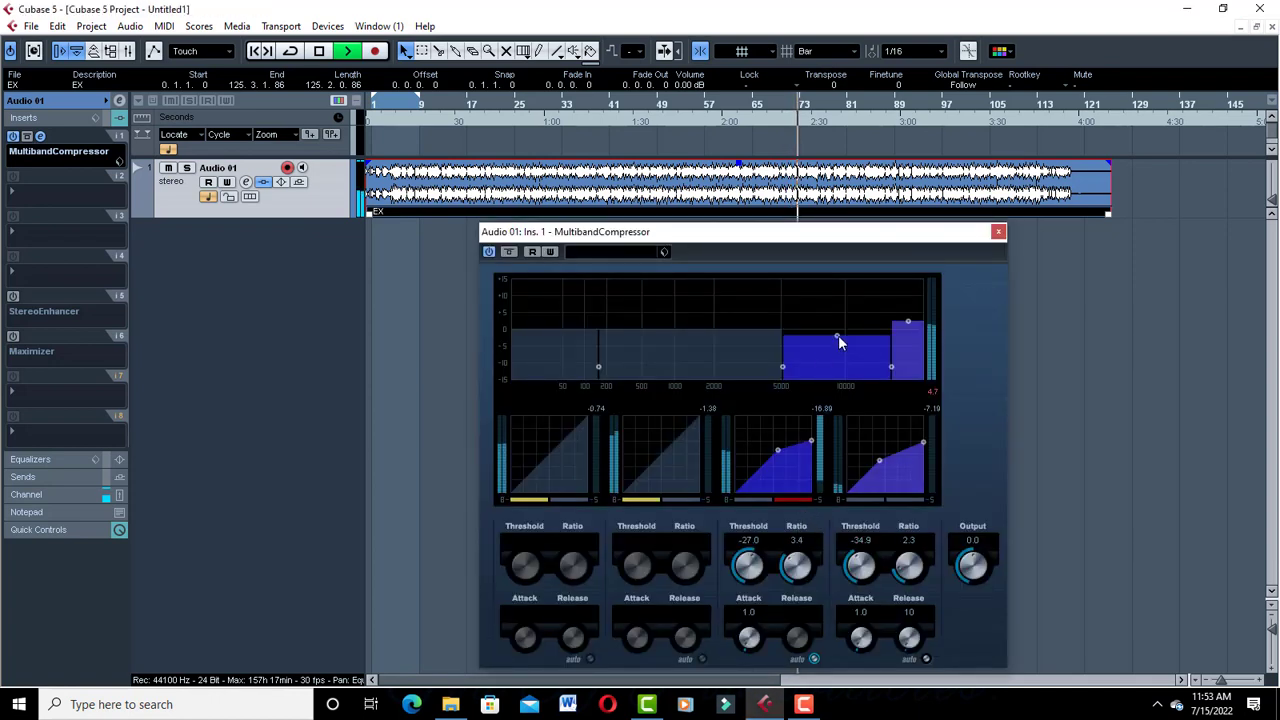
key("space")
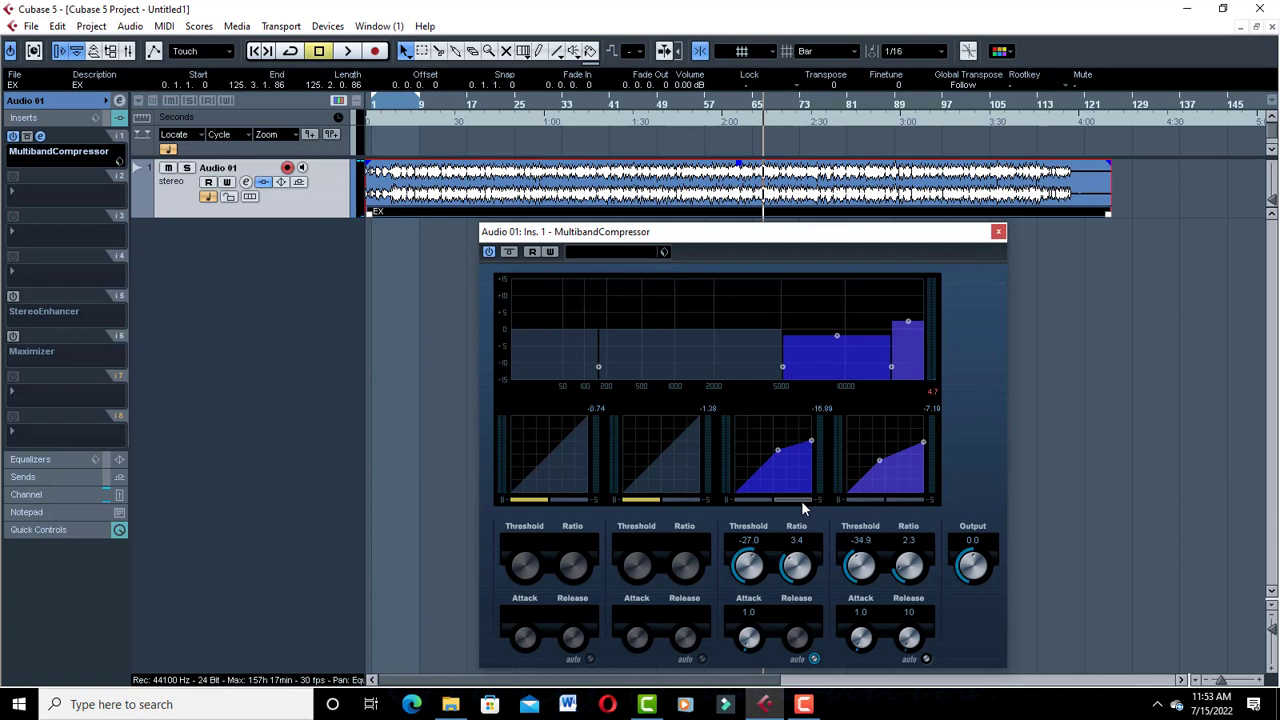
key("space")
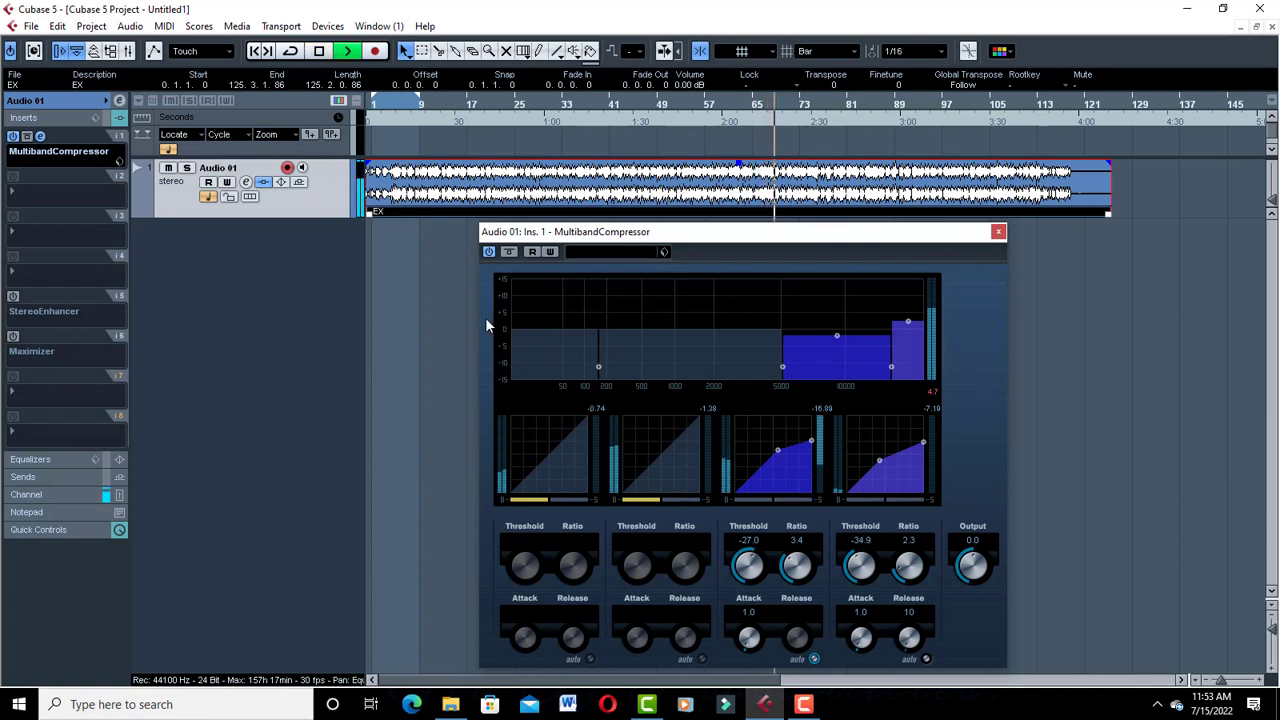
- Solo the second compressor band to hear its frequency range, and return to playback of all bands
key("space")
left_click(678, 500)
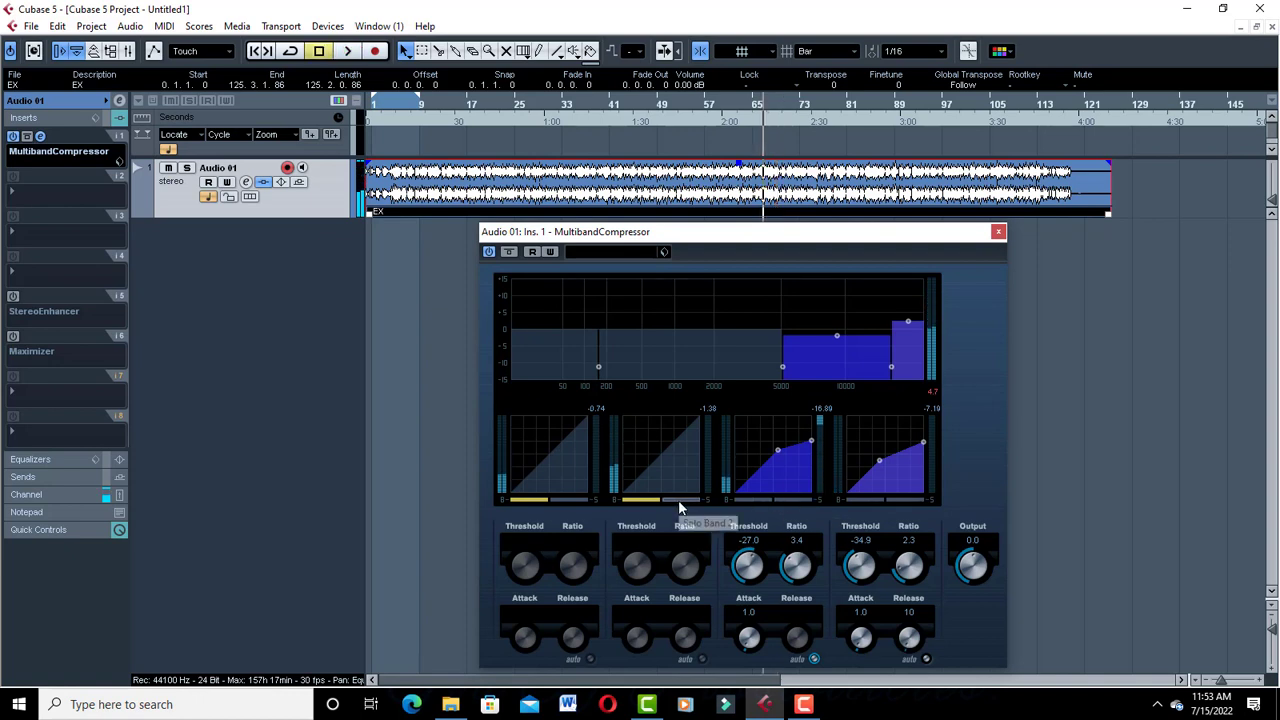
key("space")
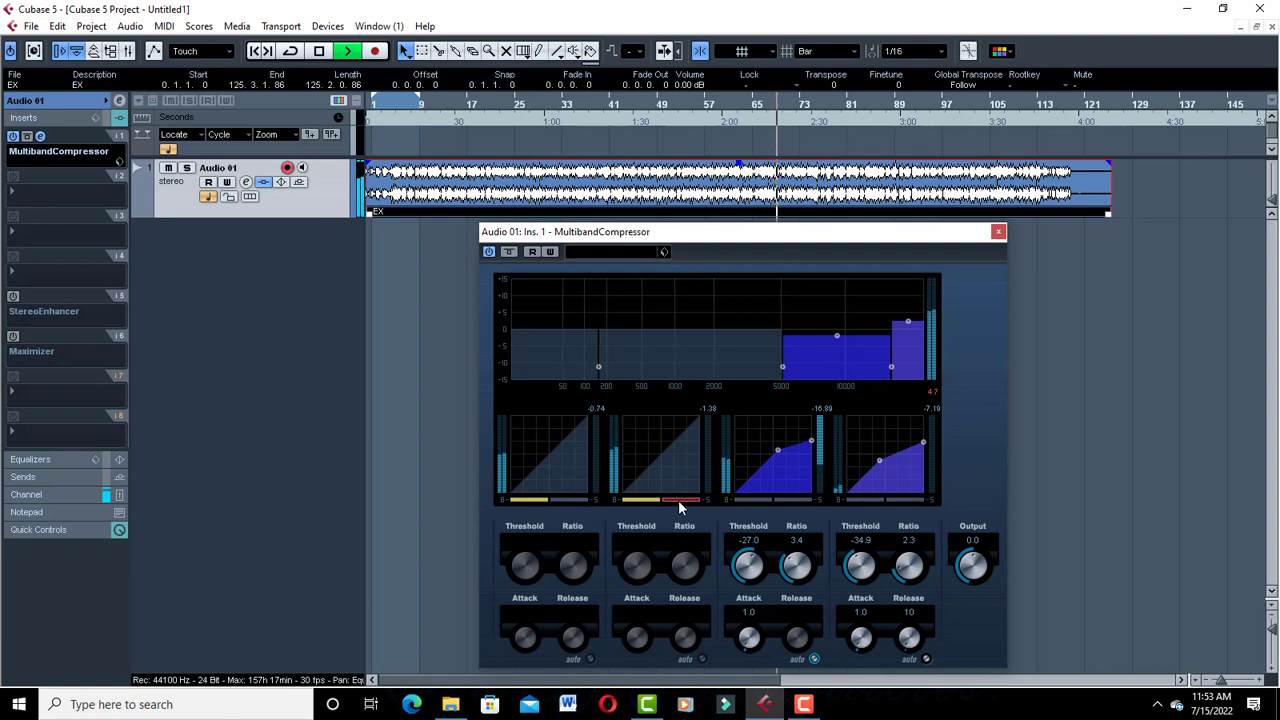
key("space")
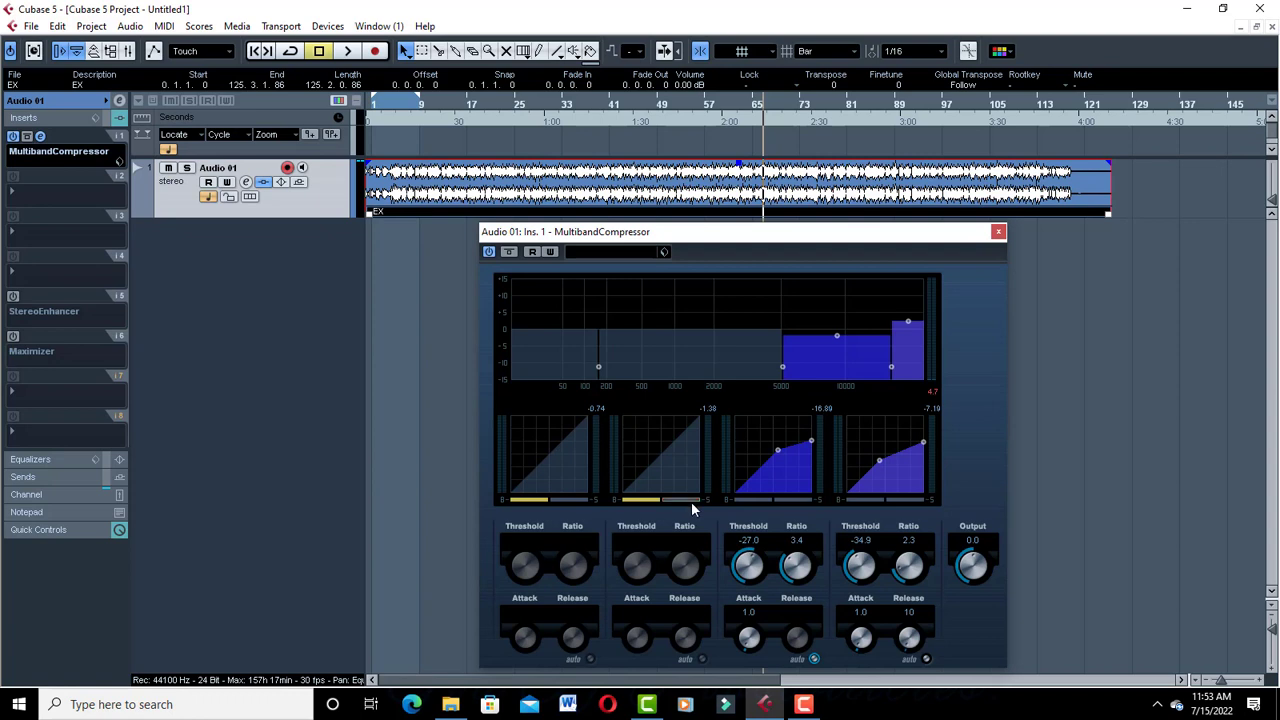
key("space")
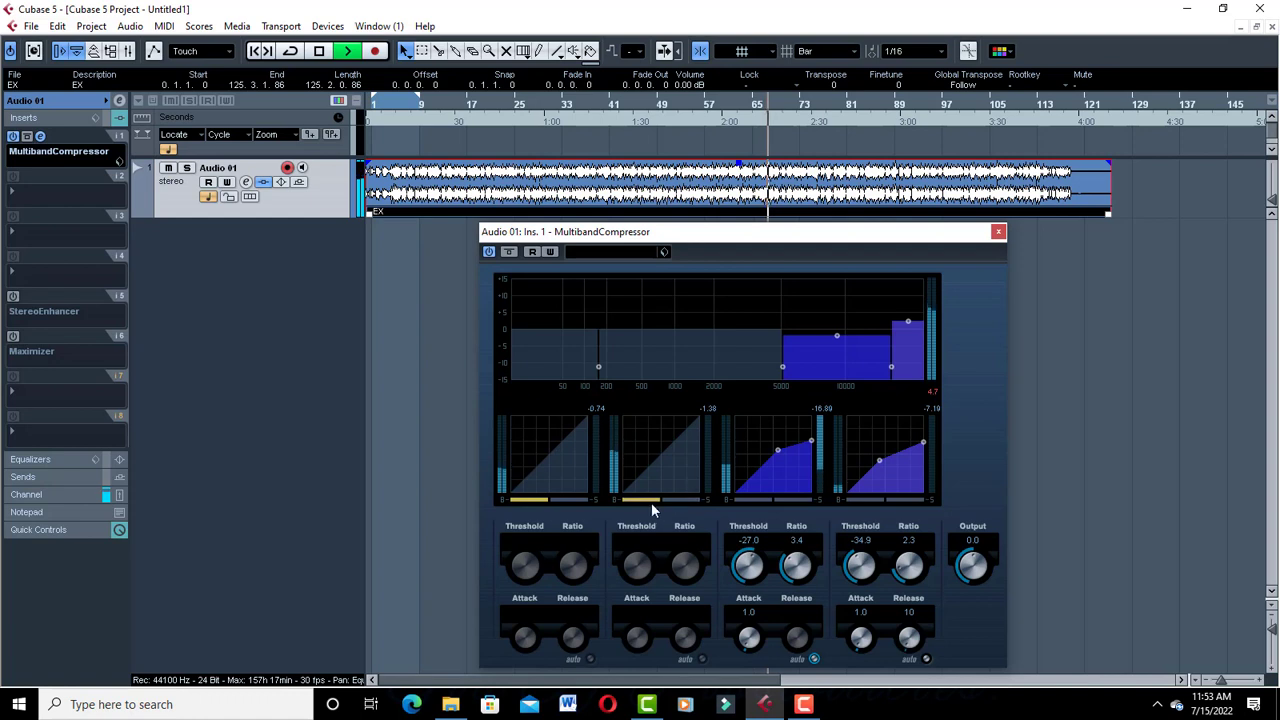
- Enable the second compressor band and raise its gain to about +1 dB during playback
left_click(651, 502)
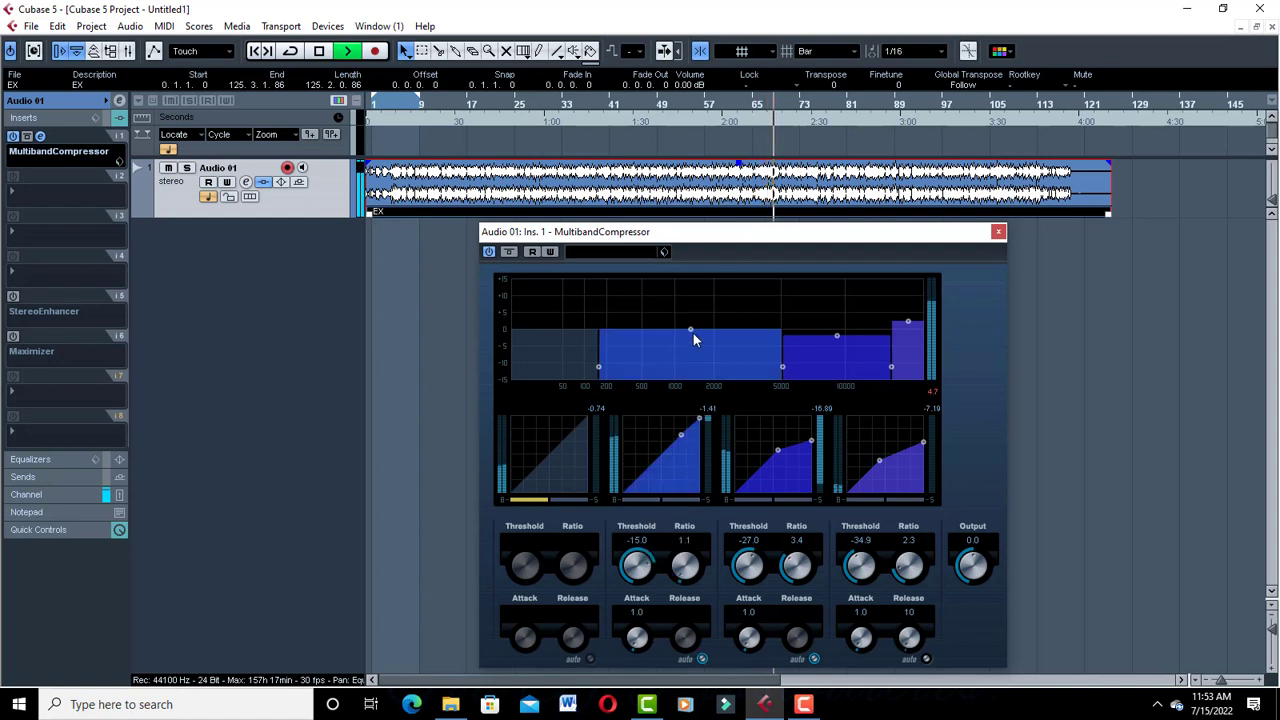
mouse_move(693, 335)
left_mouse_down()
mouse_move(691, 257)
mouse_move(688, 325)
left_mouse_up()
key("space")
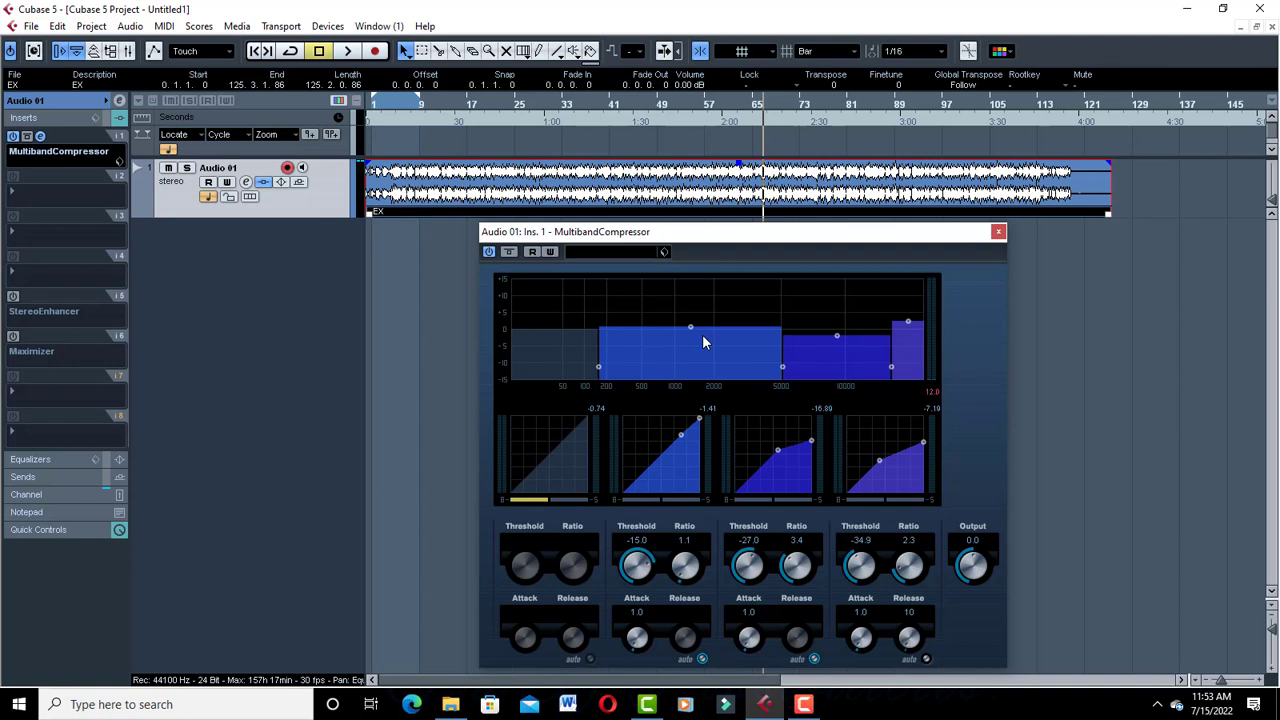
- Lower the second band's gain to about -1.5 dB and set its threshold to -17.1
key("space")
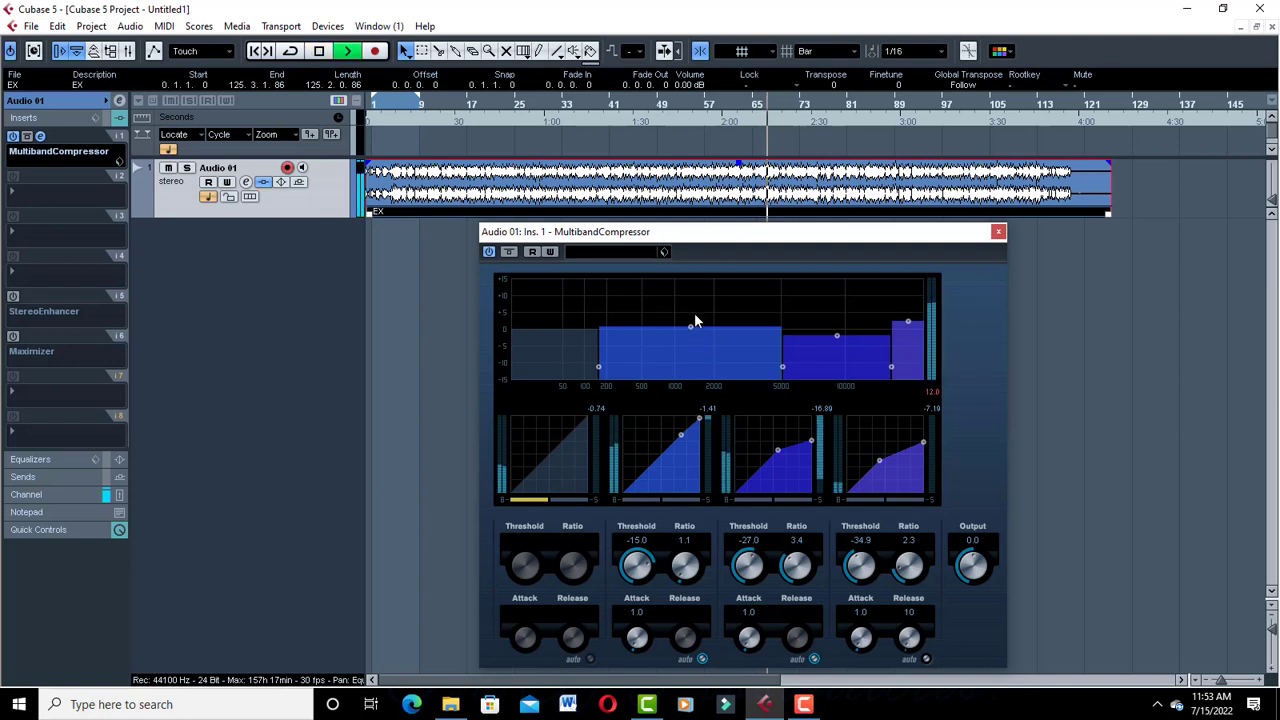
mouse_move(694, 312)
left_mouse_down()
mouse_move(697, 281)
mouse_move(701, 345)
mouse_move(701, 333)
left_mouse_up()
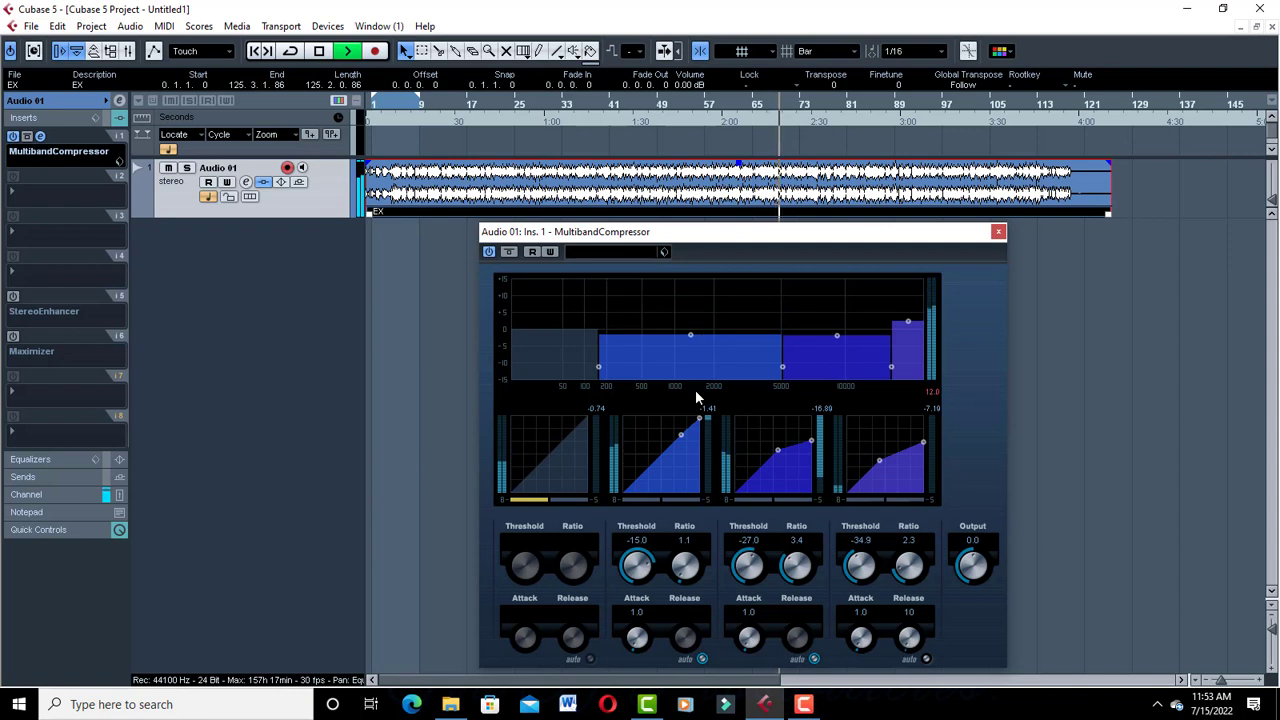
mouse_move(637, 563)
left_mouse_down()
mouse_move(632, 592)
mouse_move(640, 547)
mouse_move(636, 560)
left_mouse_up()
key("space")
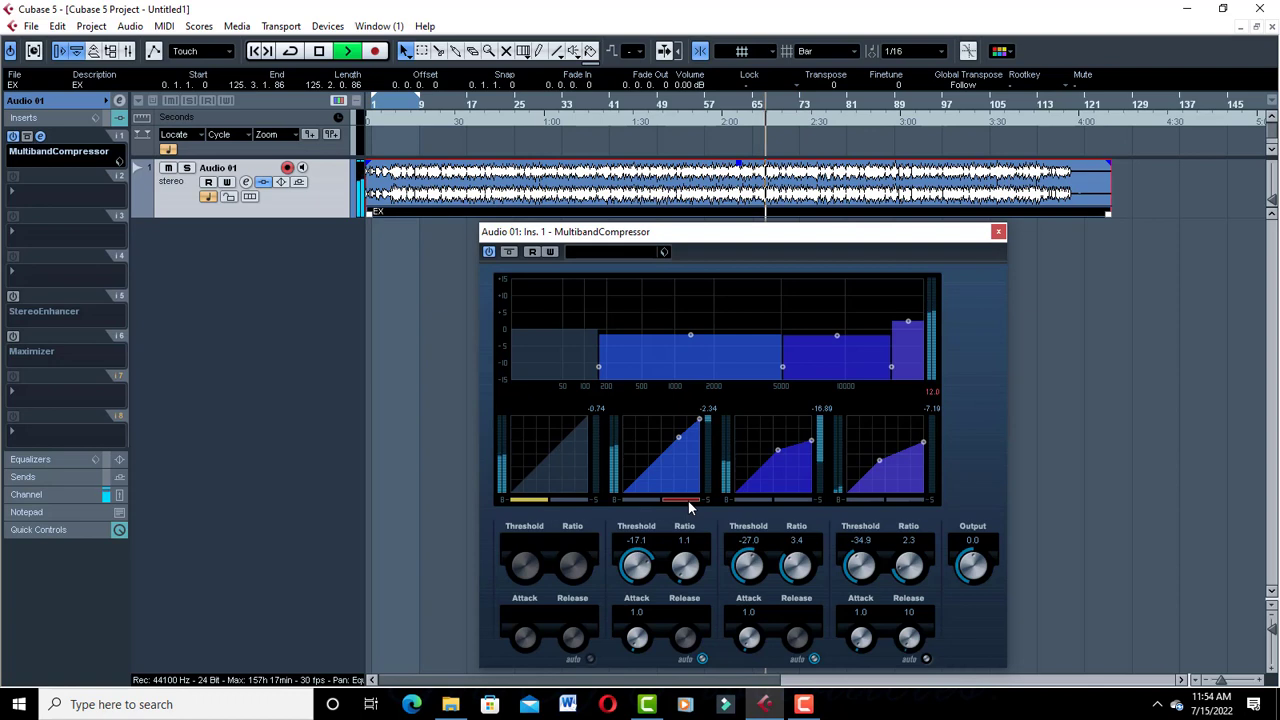
- Try cutting the second band's gain to about -7 dB, comparing it soloed and bypassed during playback
left_click(654, 498)
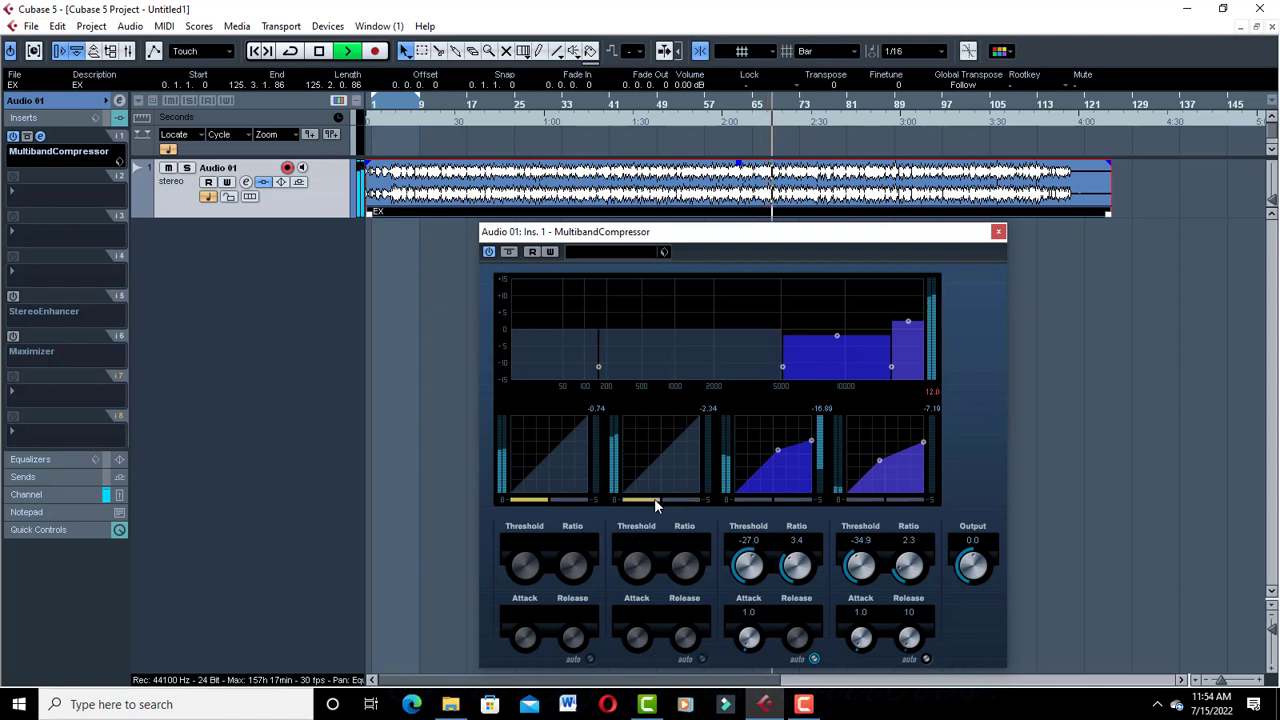
left_click(654, 498)
left_click_drag(688, 336, 692, 352)
left_click(684, 502)
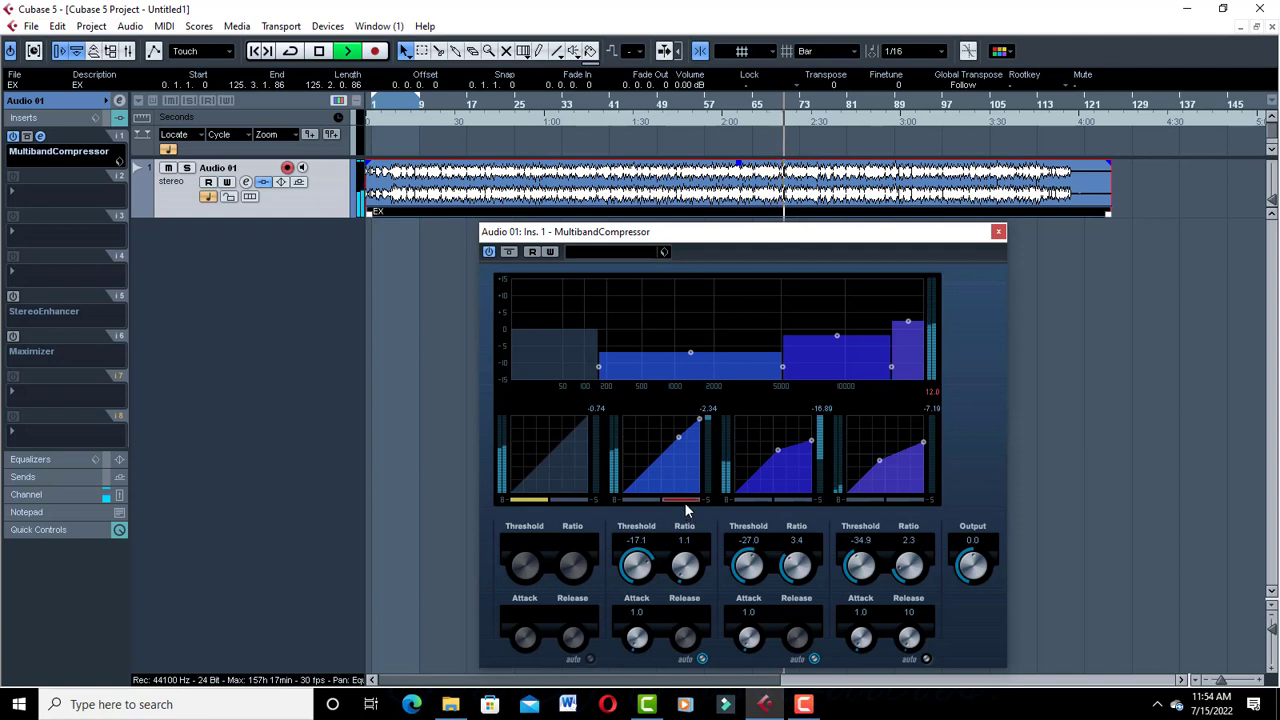
key("space")
key("space")
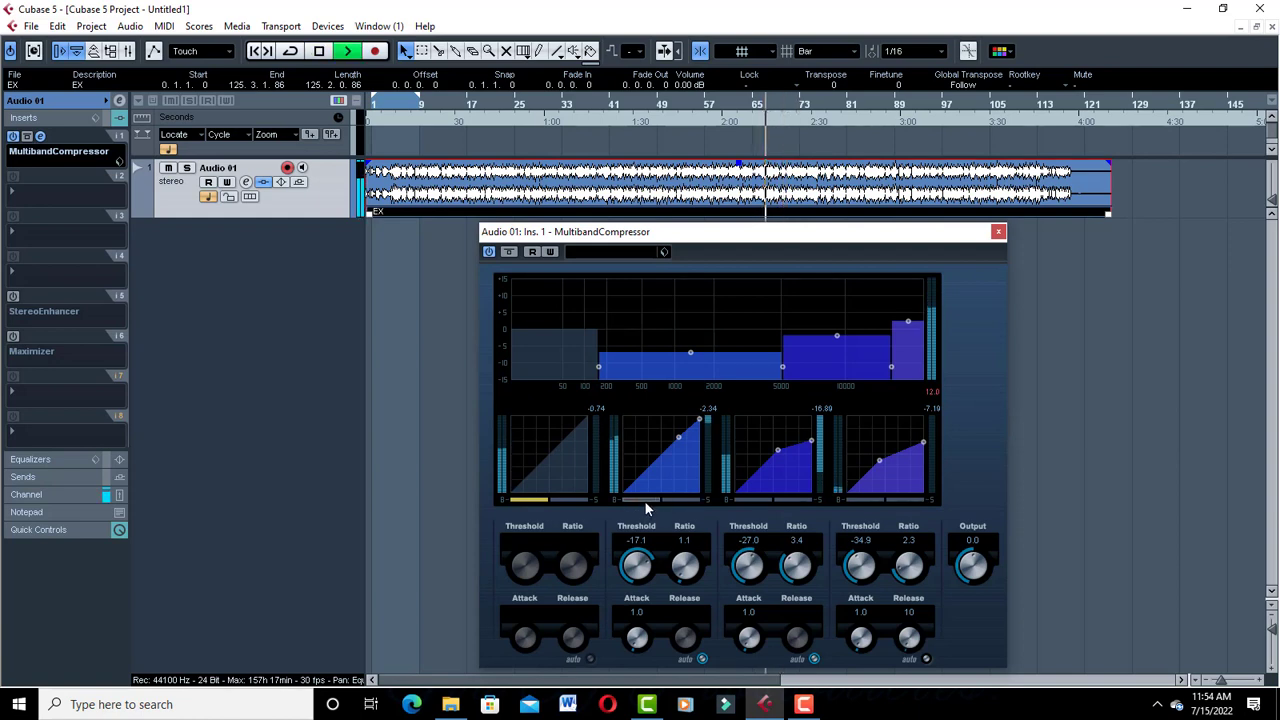
left_click(644, 500)
left_click(644, 500)
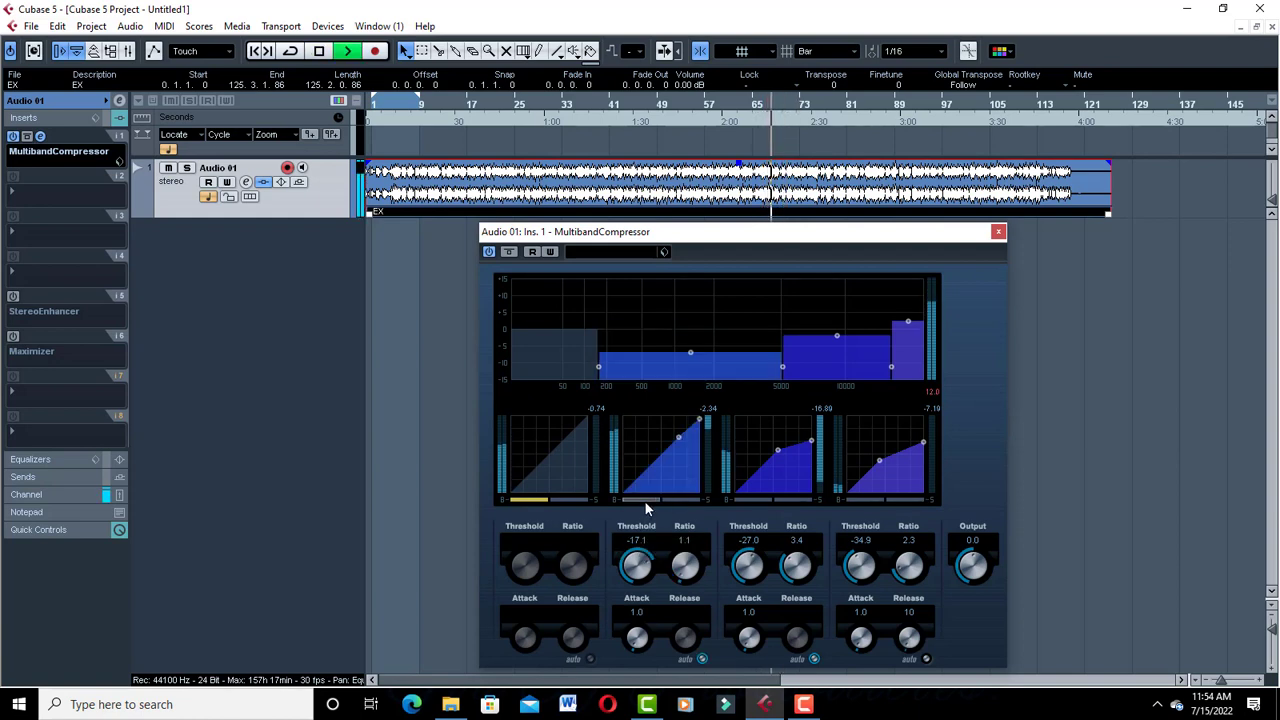
left_click(644, 500)
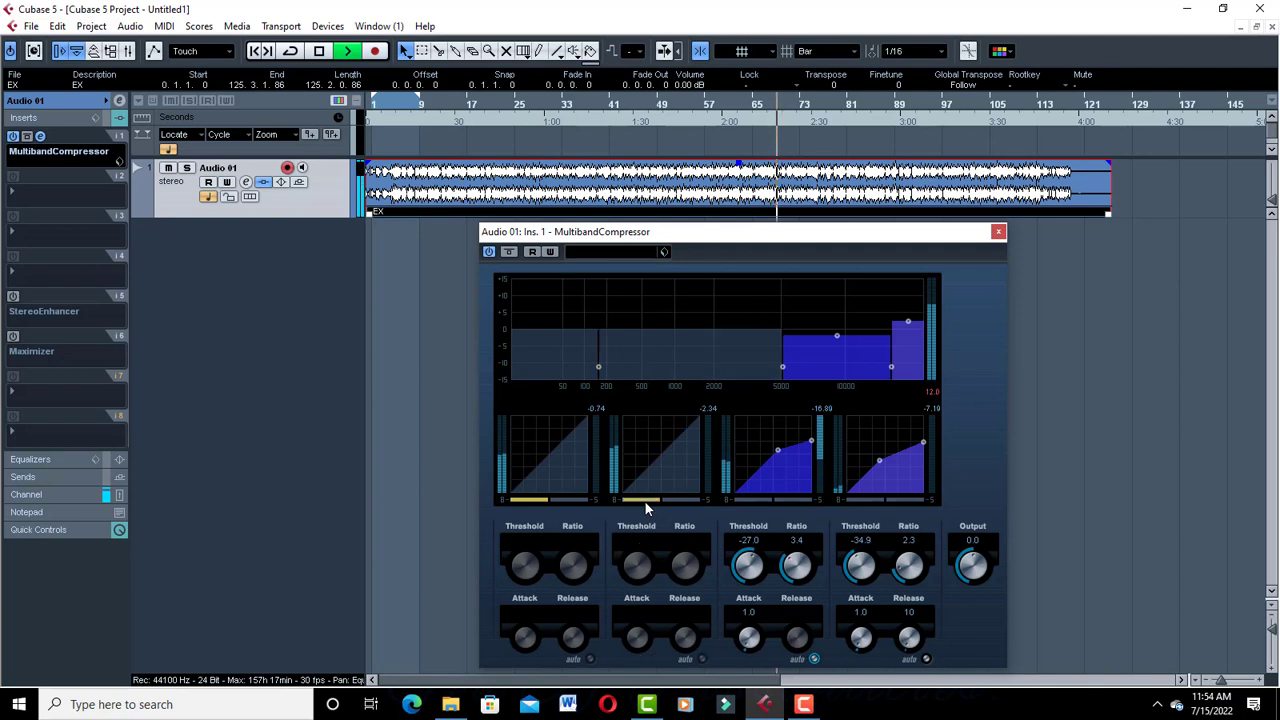
left_click(644, 500)
- Set the second band's gain to about -1 dB, comparing the sound with the band bypassed during playback
left_click_drag(690, 352, 689, 329)
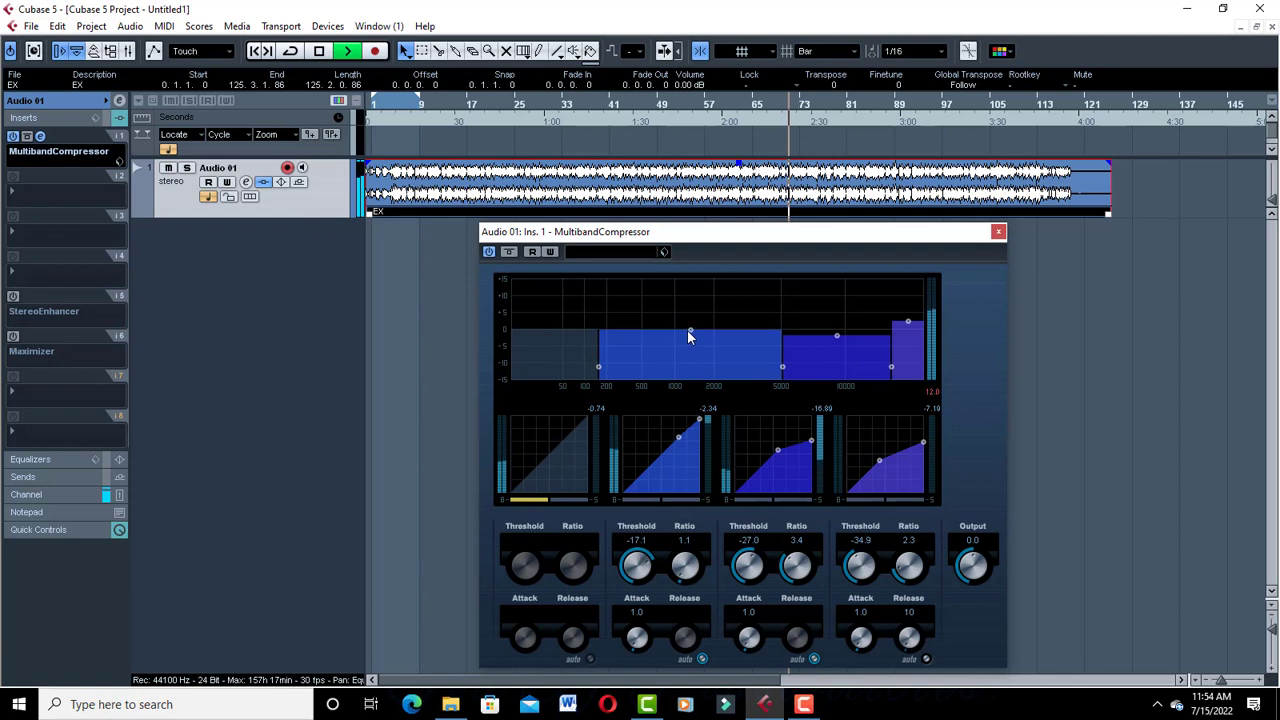
left_click(628, 500)
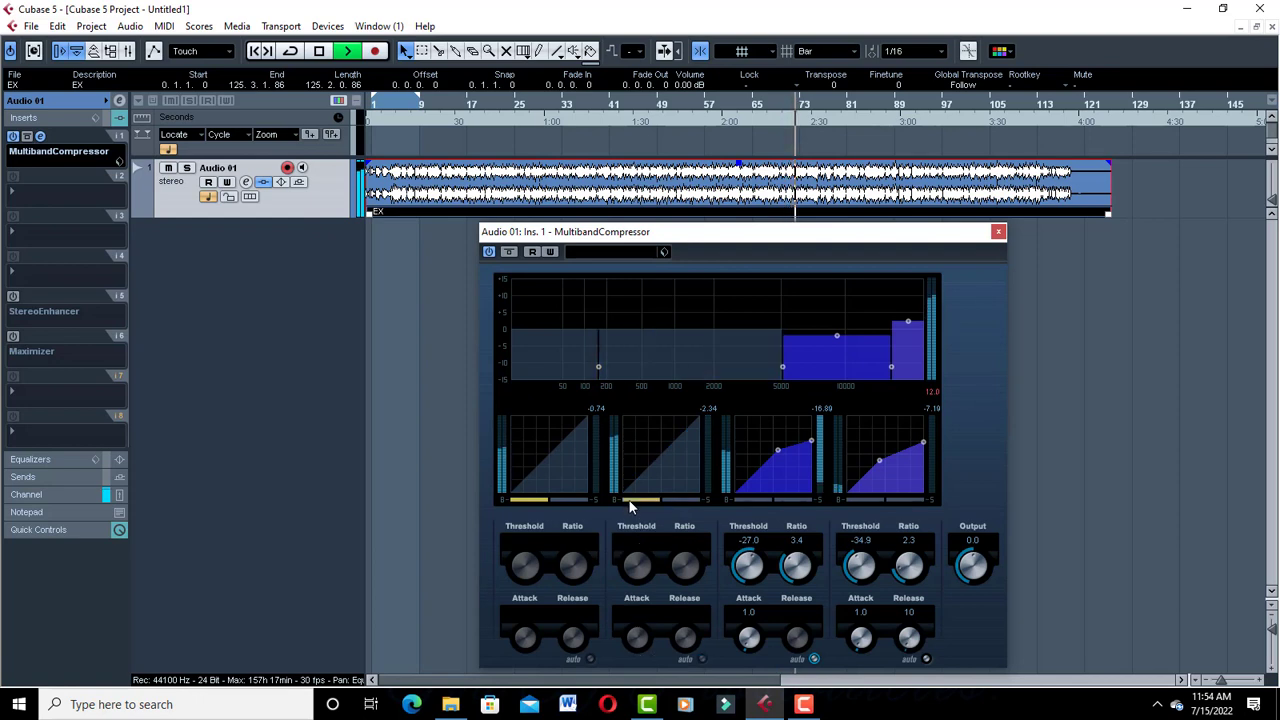
left_click(628, 500)
left_click(628, 499)
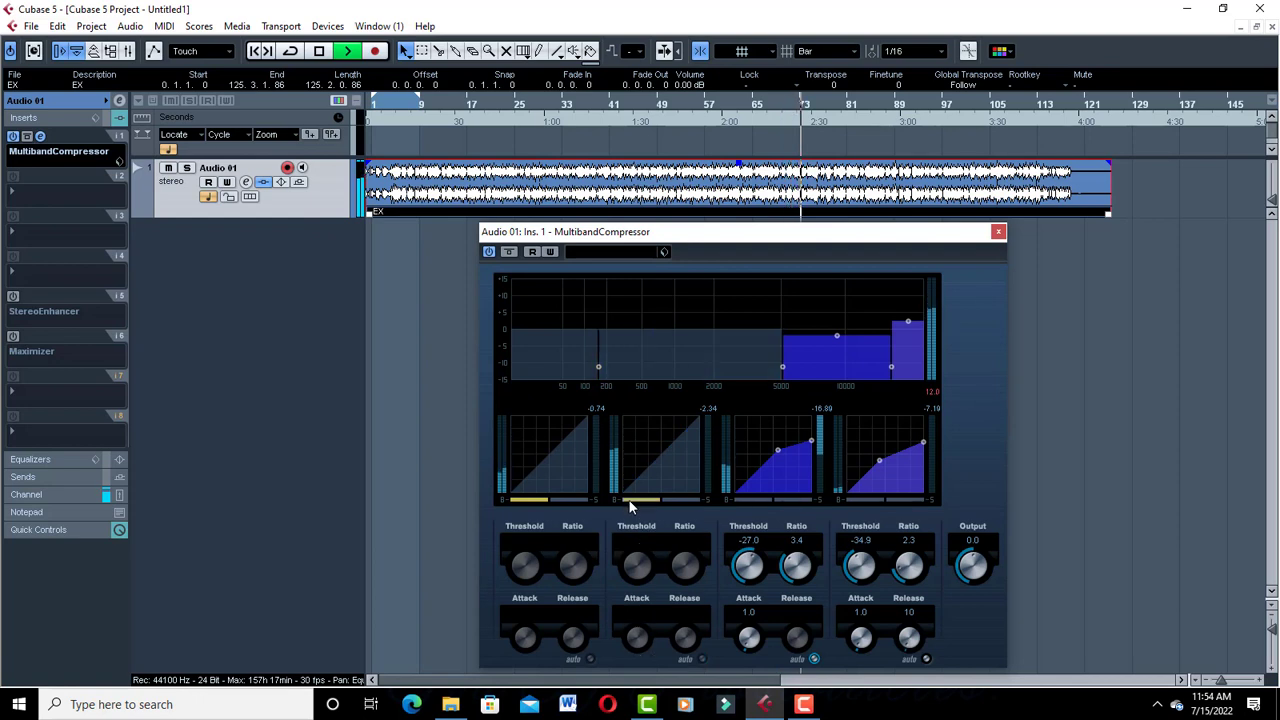
left_click(628, 499)
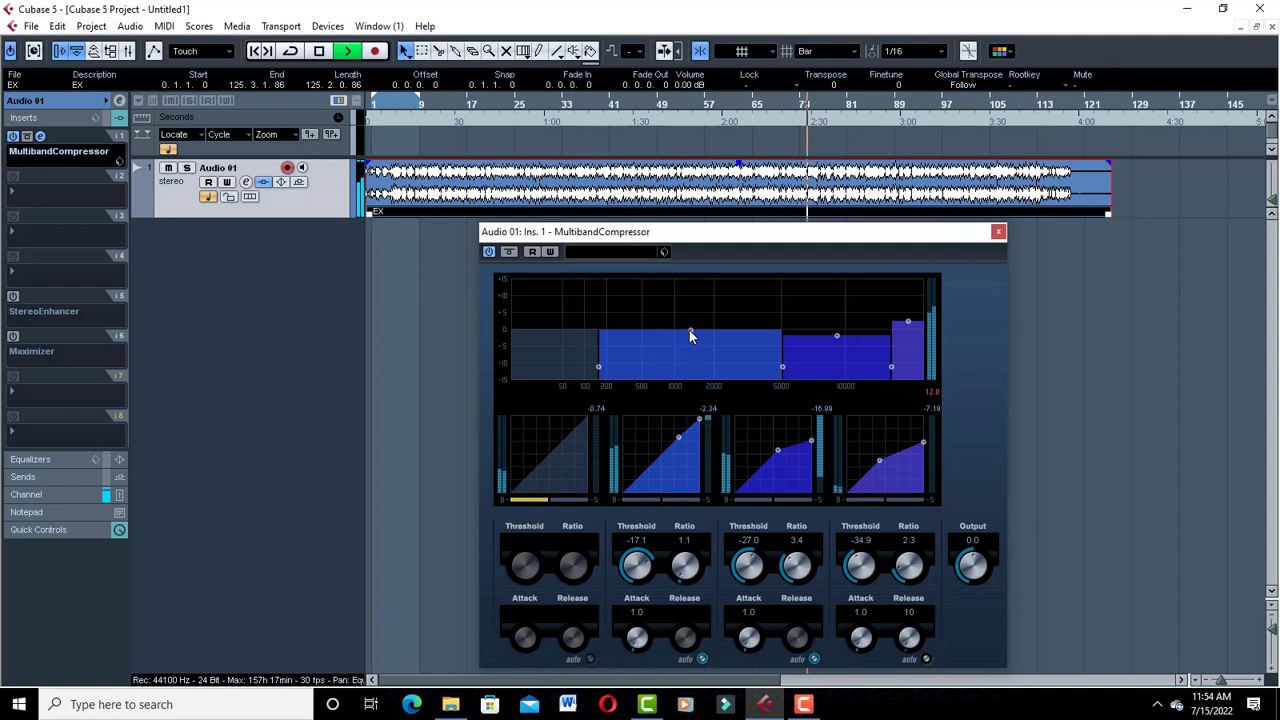
key("space")
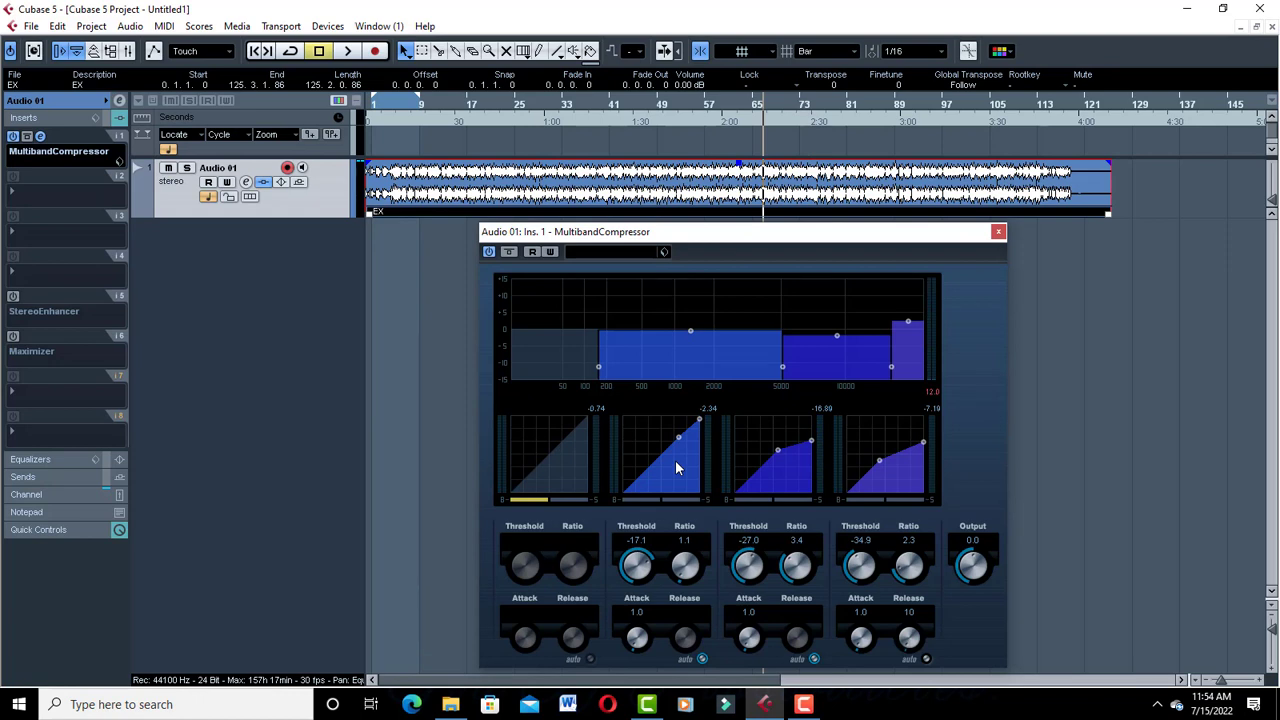
key("space")
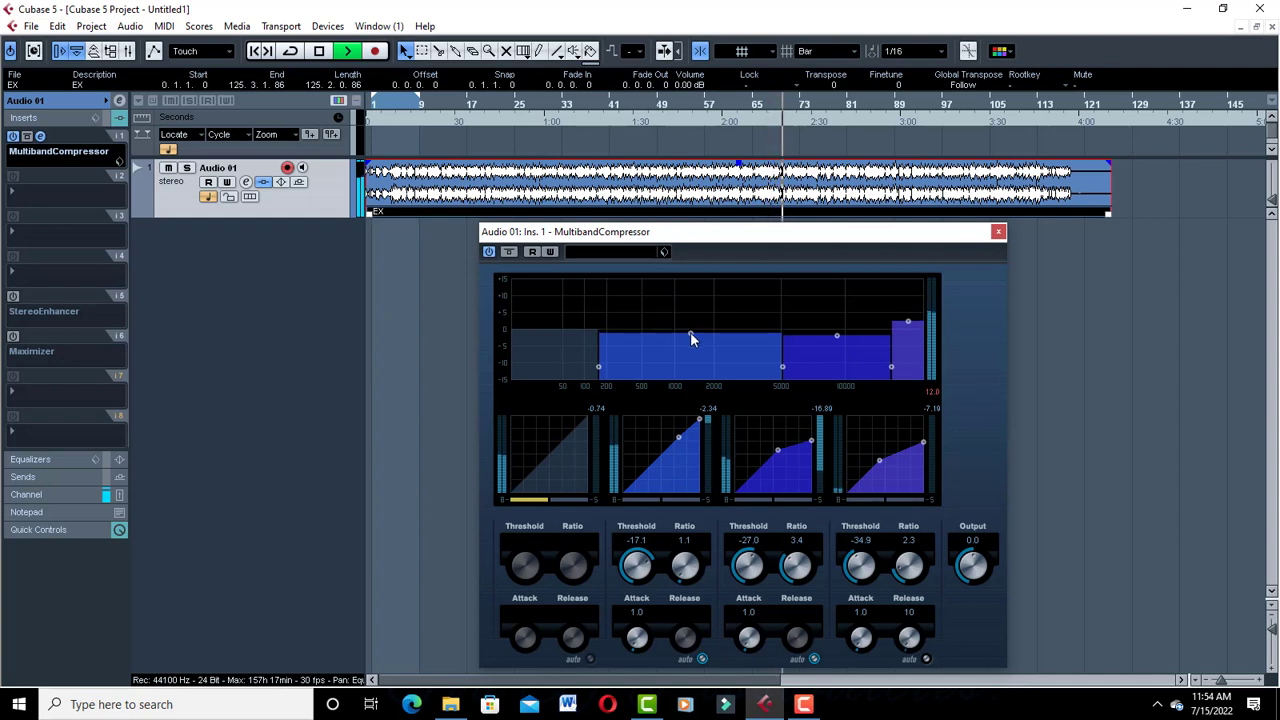
- Audition the lowest frequency band soloed and within the full mix during playback, leaving its solo off
key("space")
key("space")
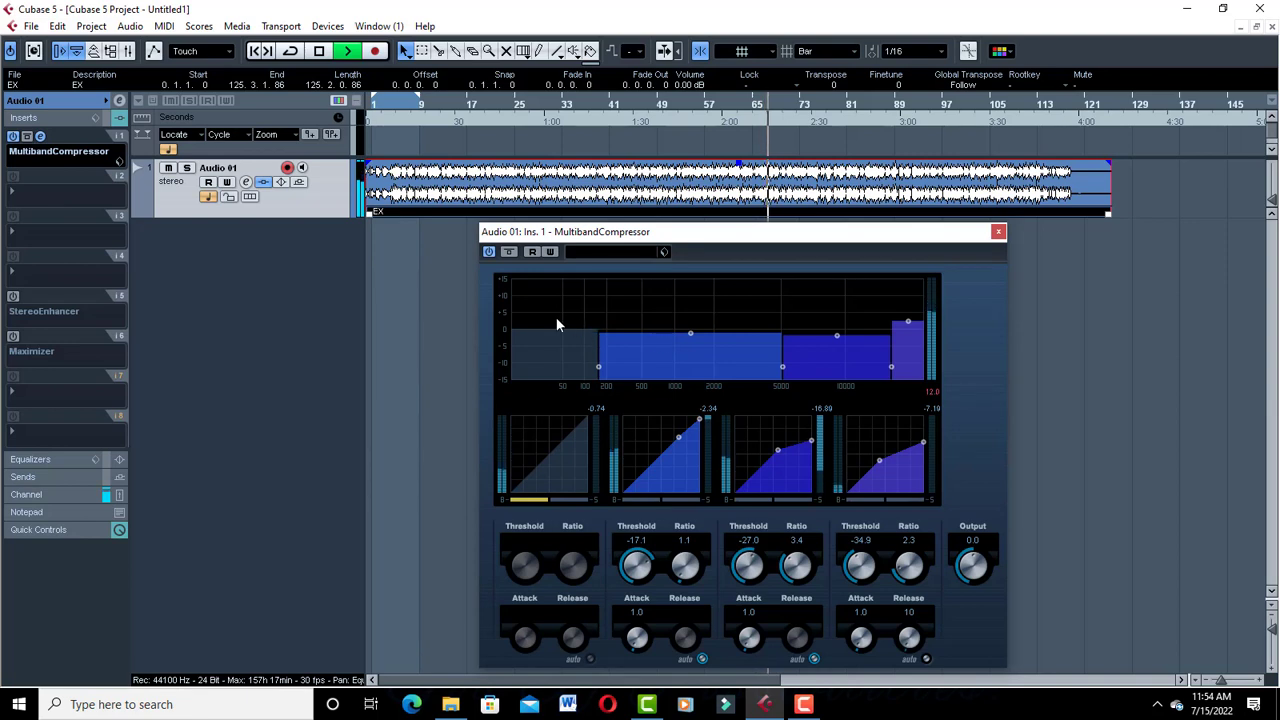
key("space")
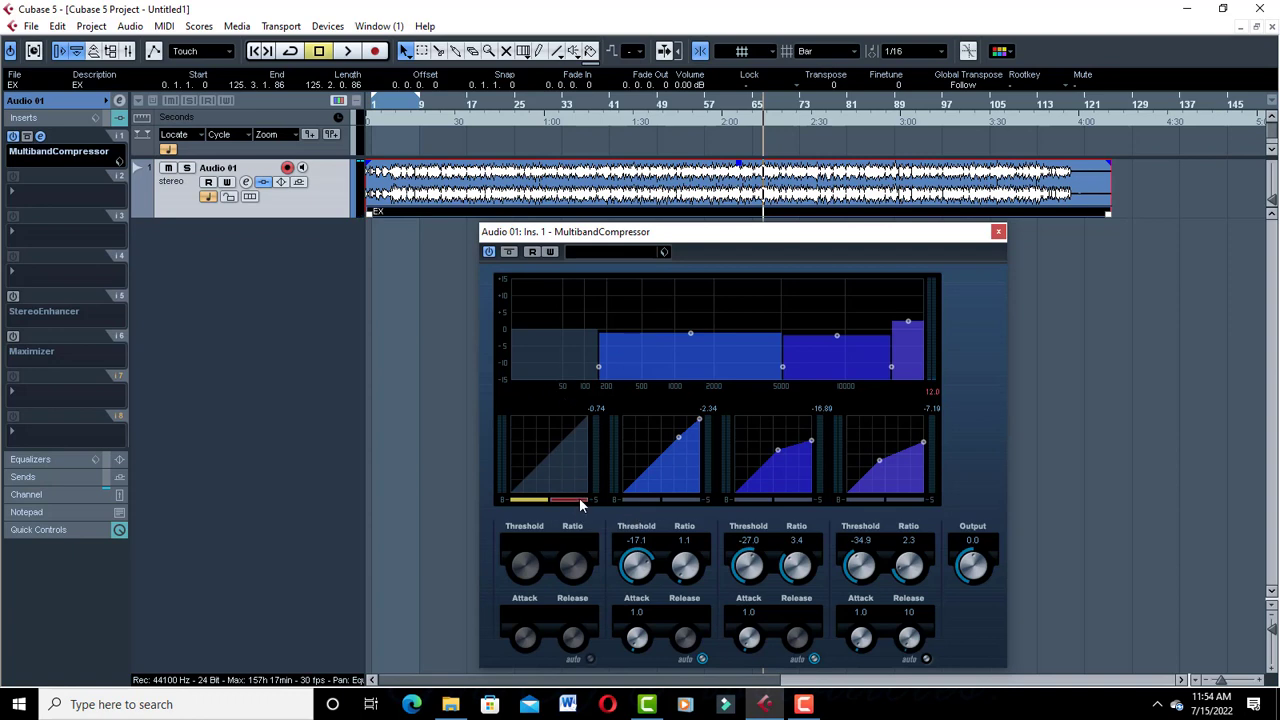
key("space")
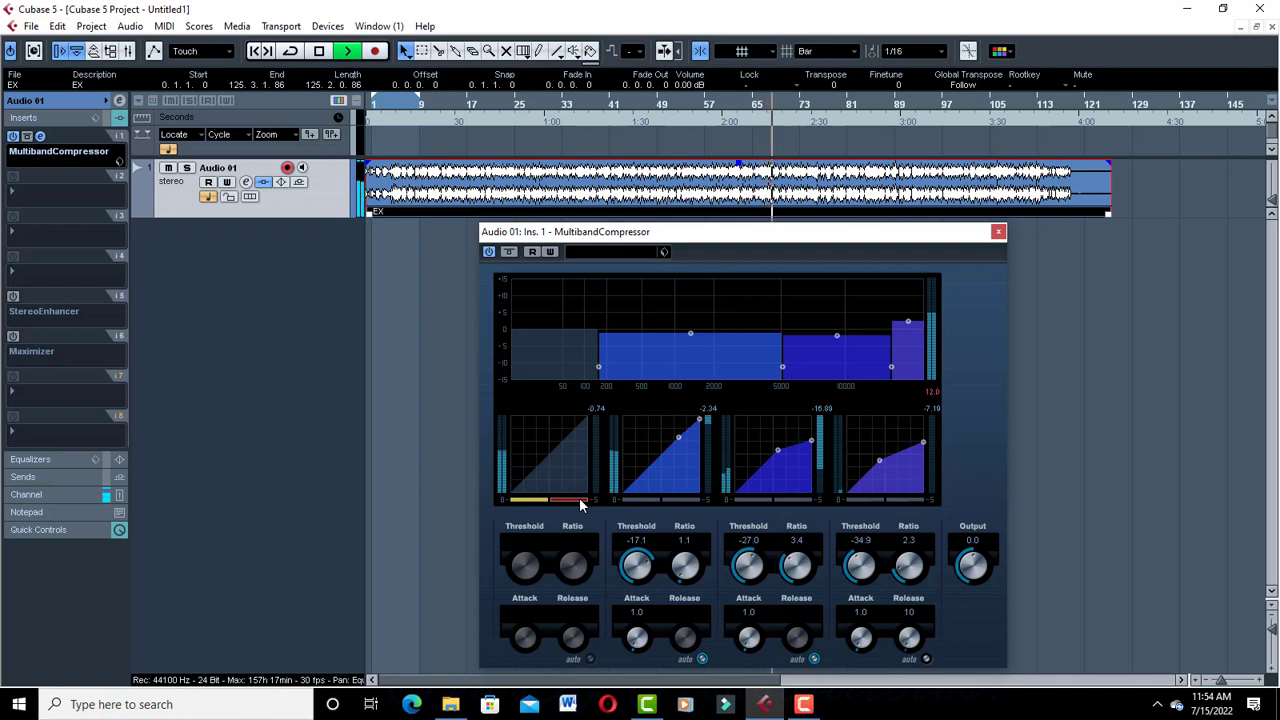
key("space")
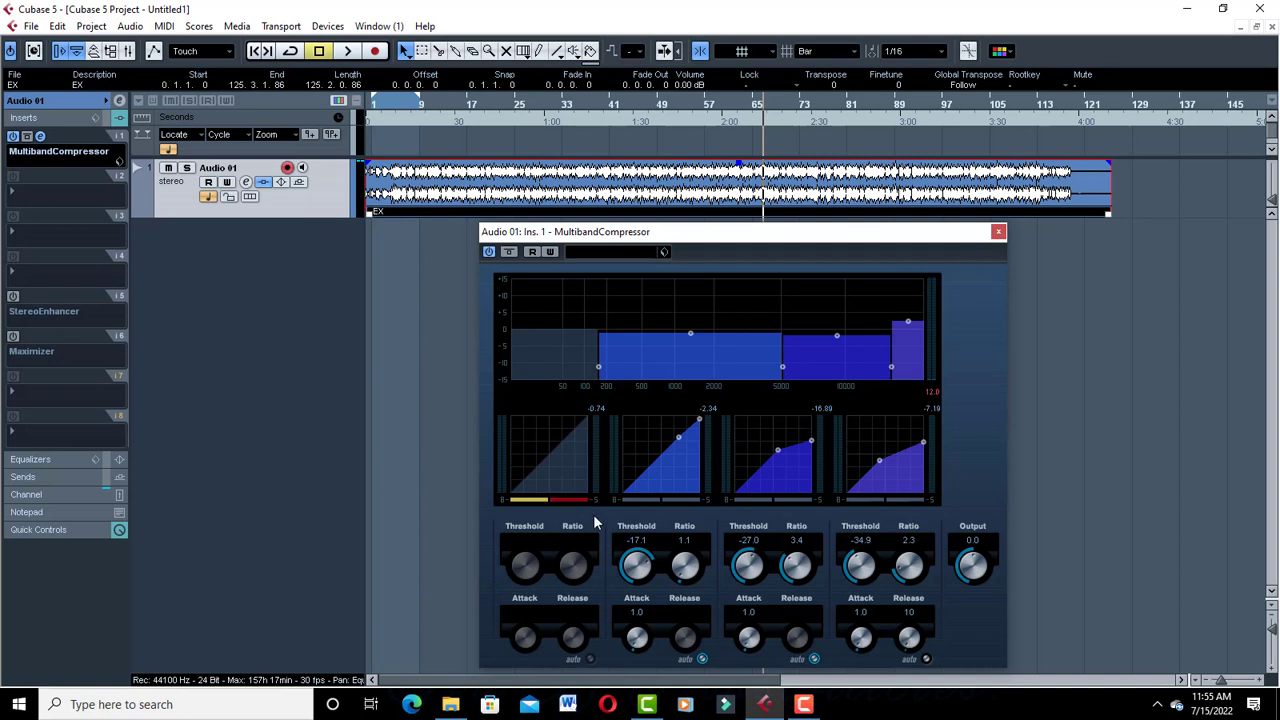
key("space")
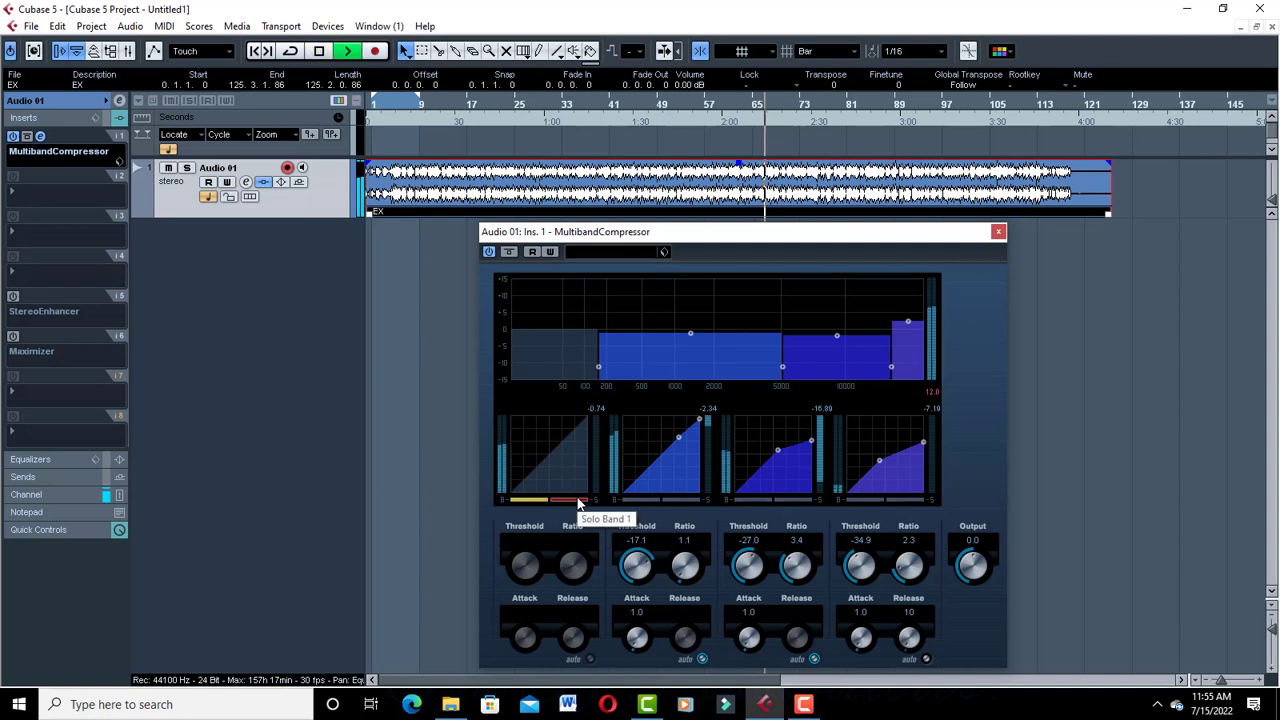
key("space")
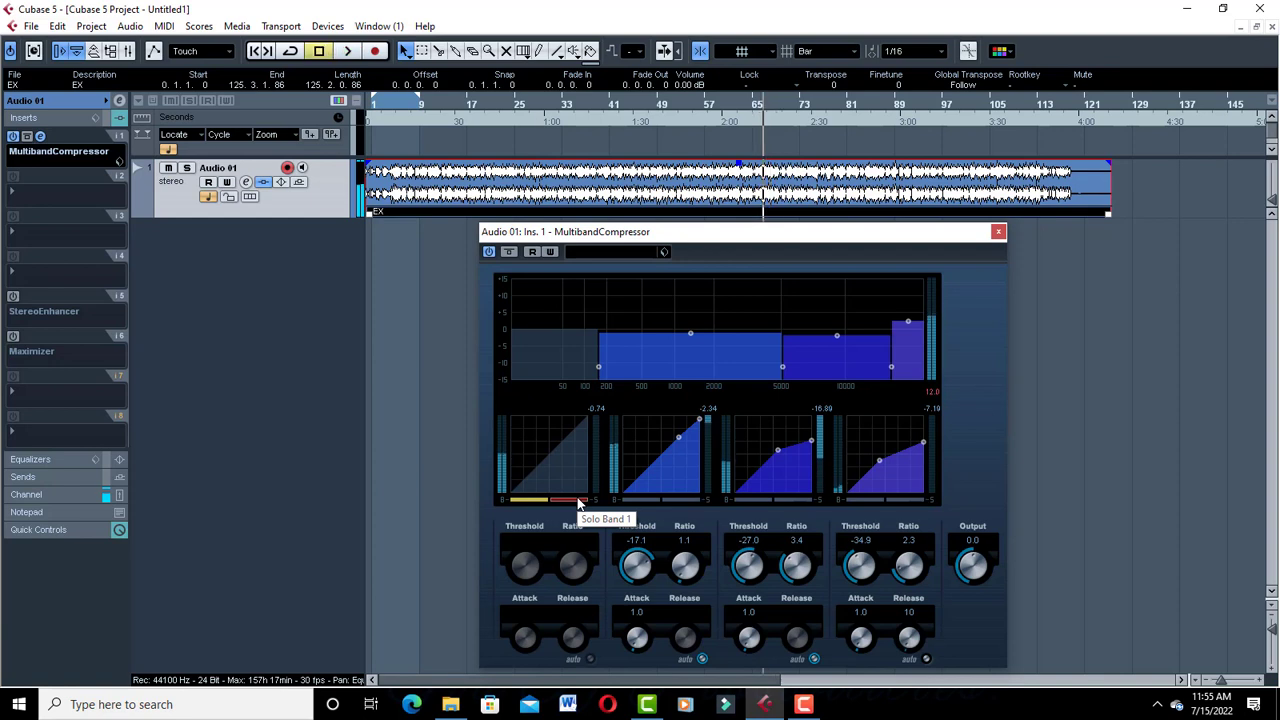
left_click(575, 500)
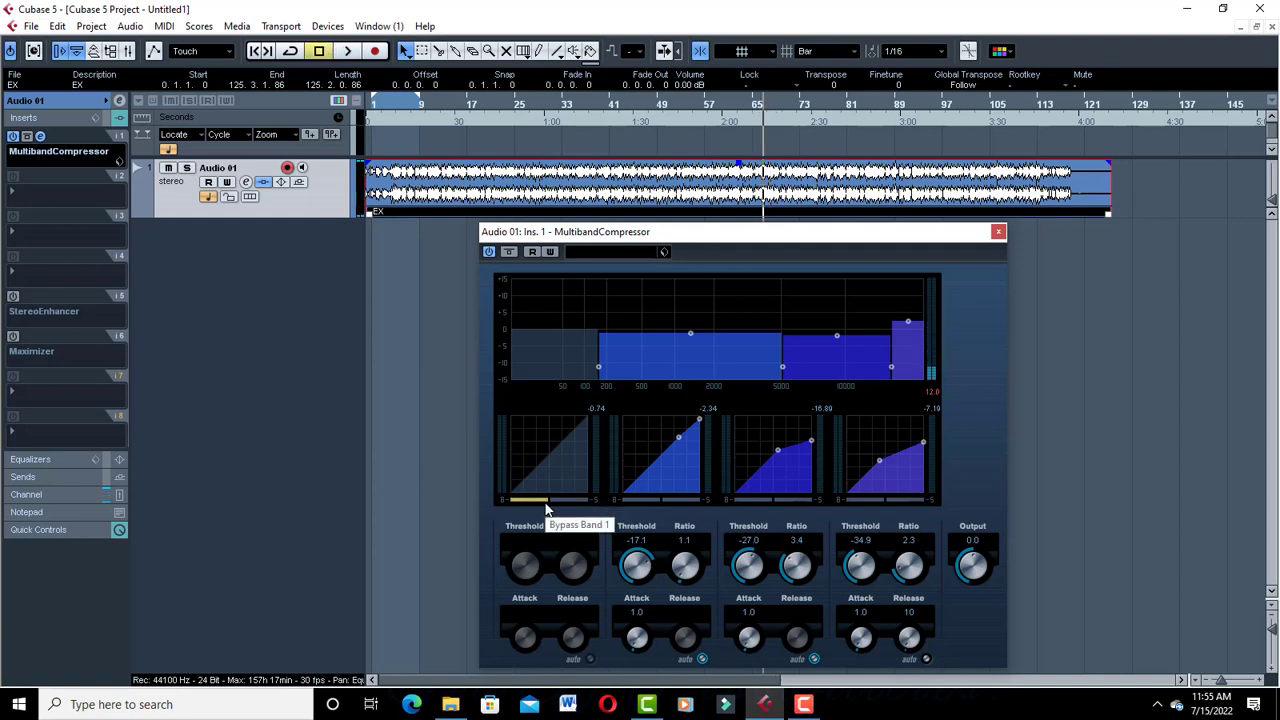
- Enable the first compressor band, lower its gain to about -2 dB and set its threshold to -26.4 during playback
left_click(537, 499)
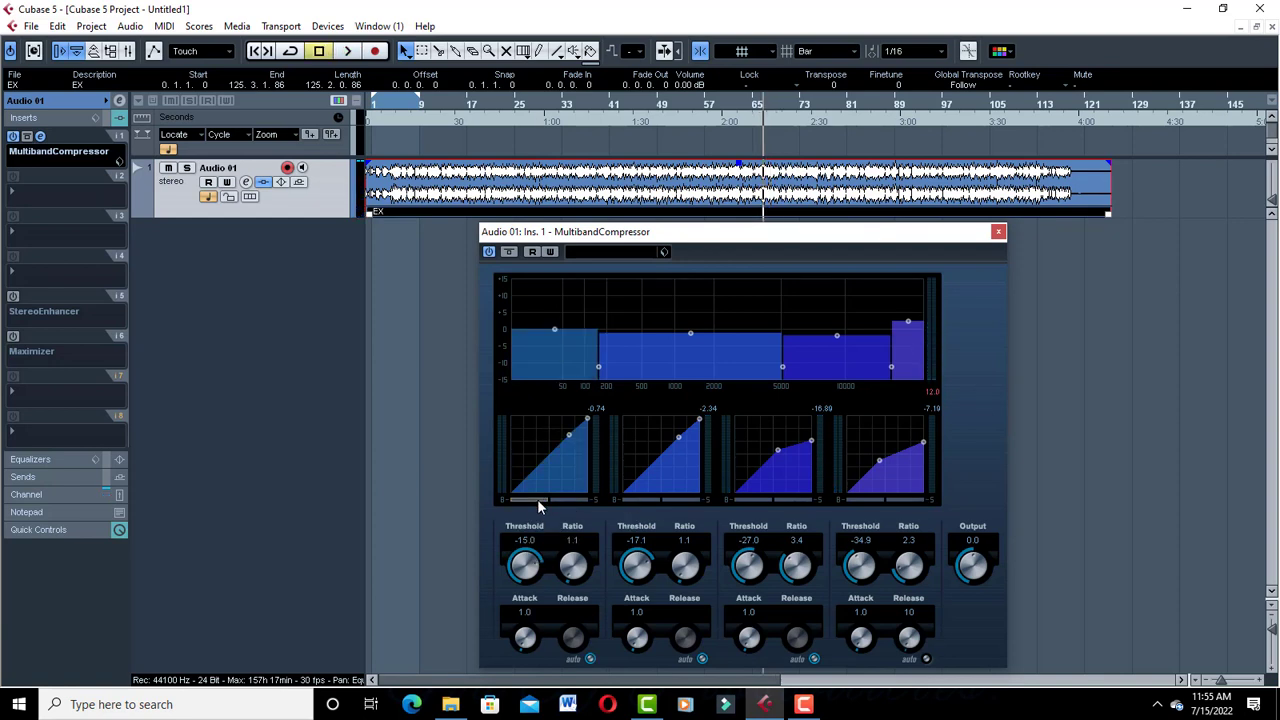
key("space")
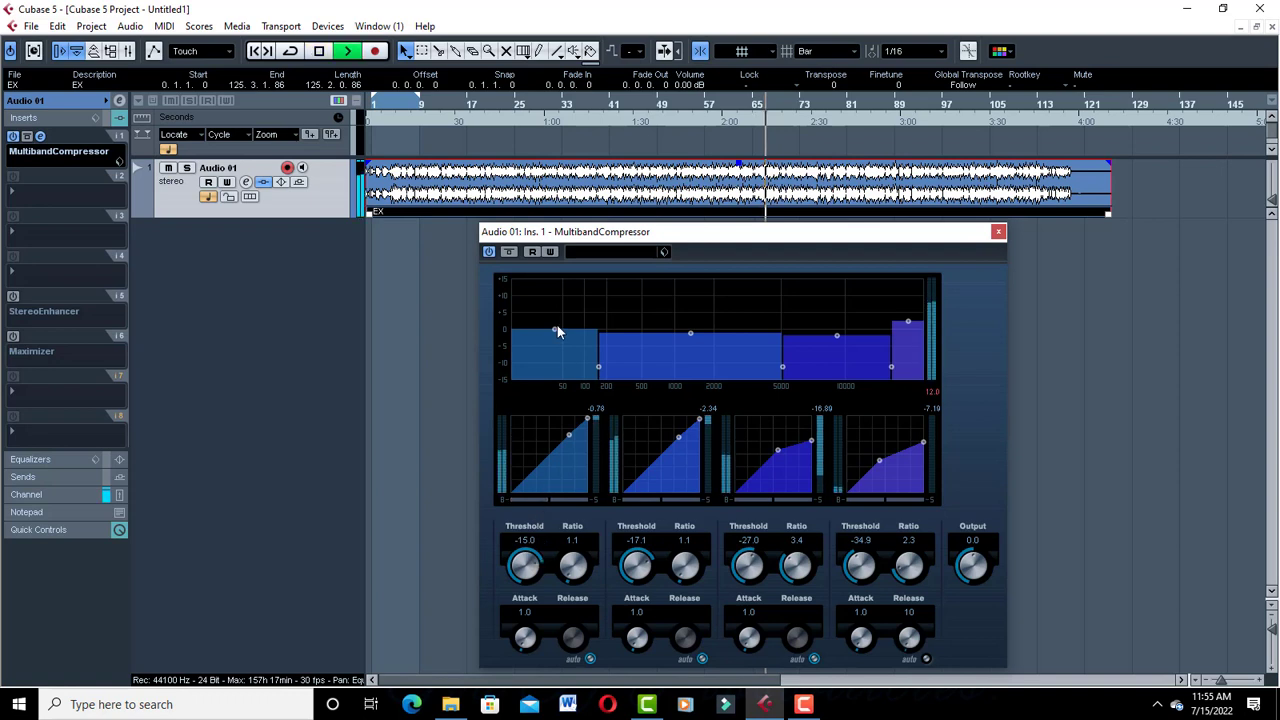
mouse_move(557, 325)
left_mouse_down()
mouse_move(560, 251)
mouse_move(551, 336)
left_mouse_up()
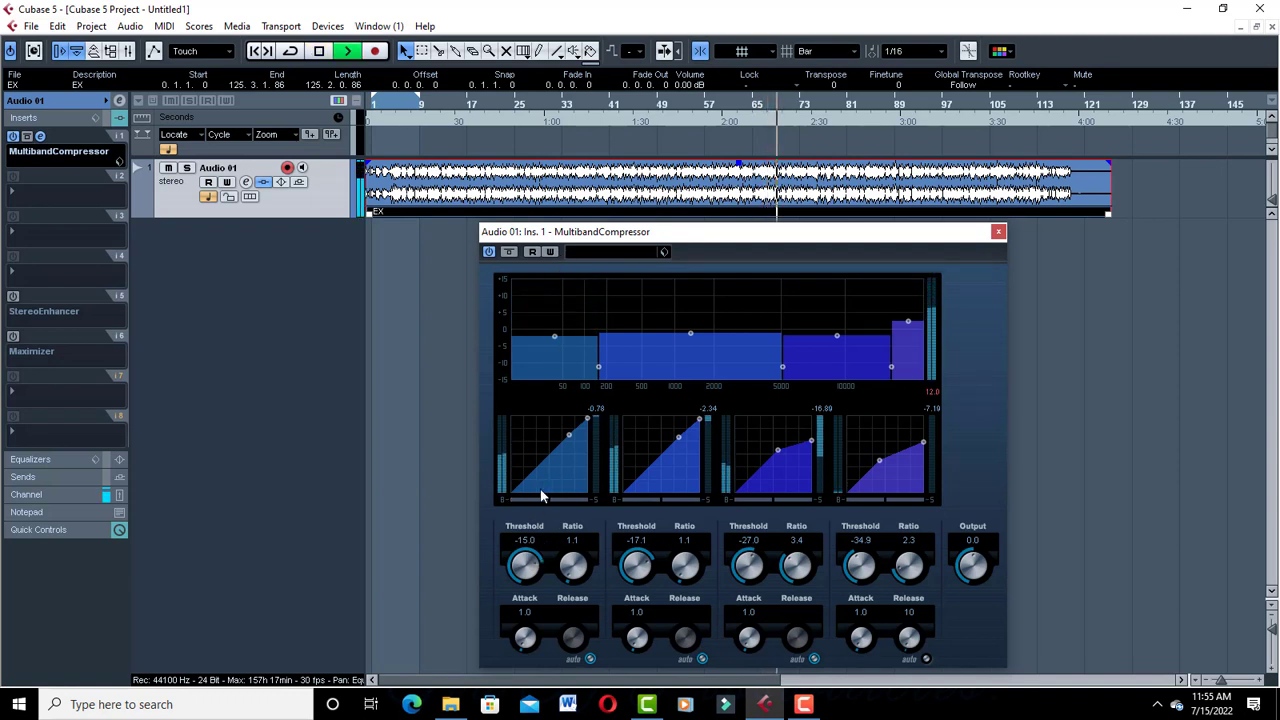
left_click_drag(530, 544, 531, 608)
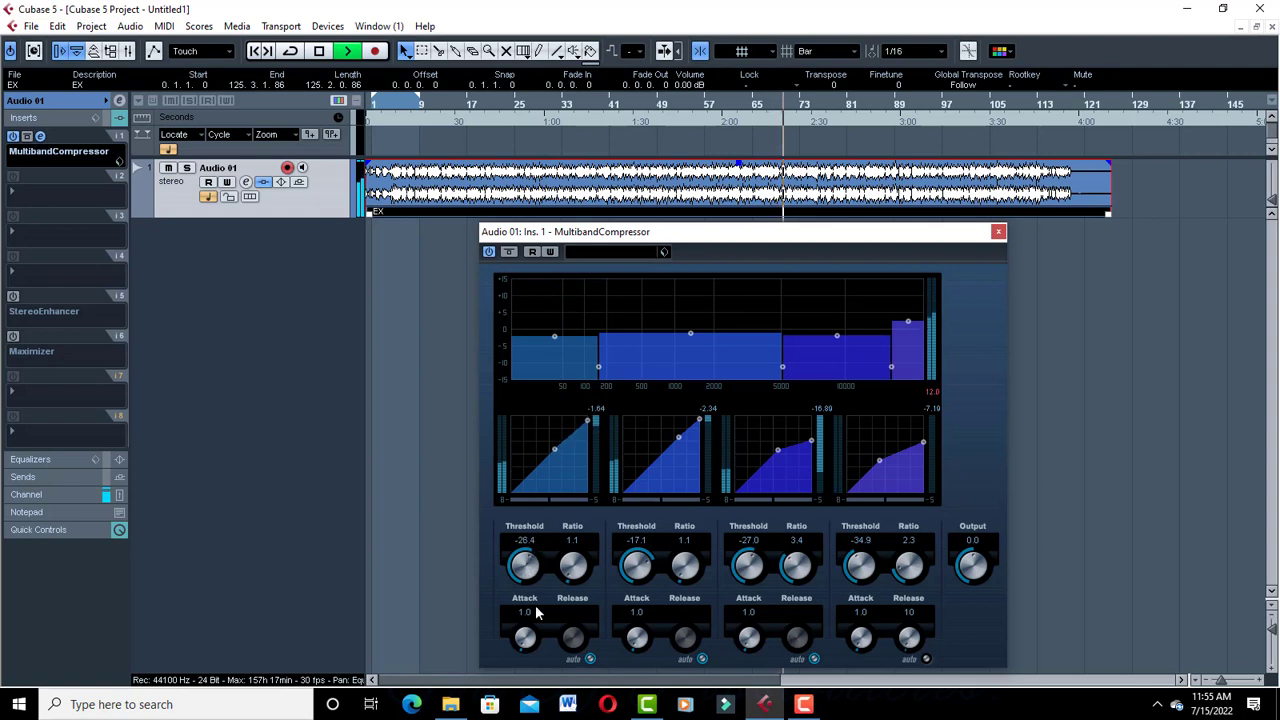
- Turn off automatic release for the first band and set its release to 45
left_click(589, 659)
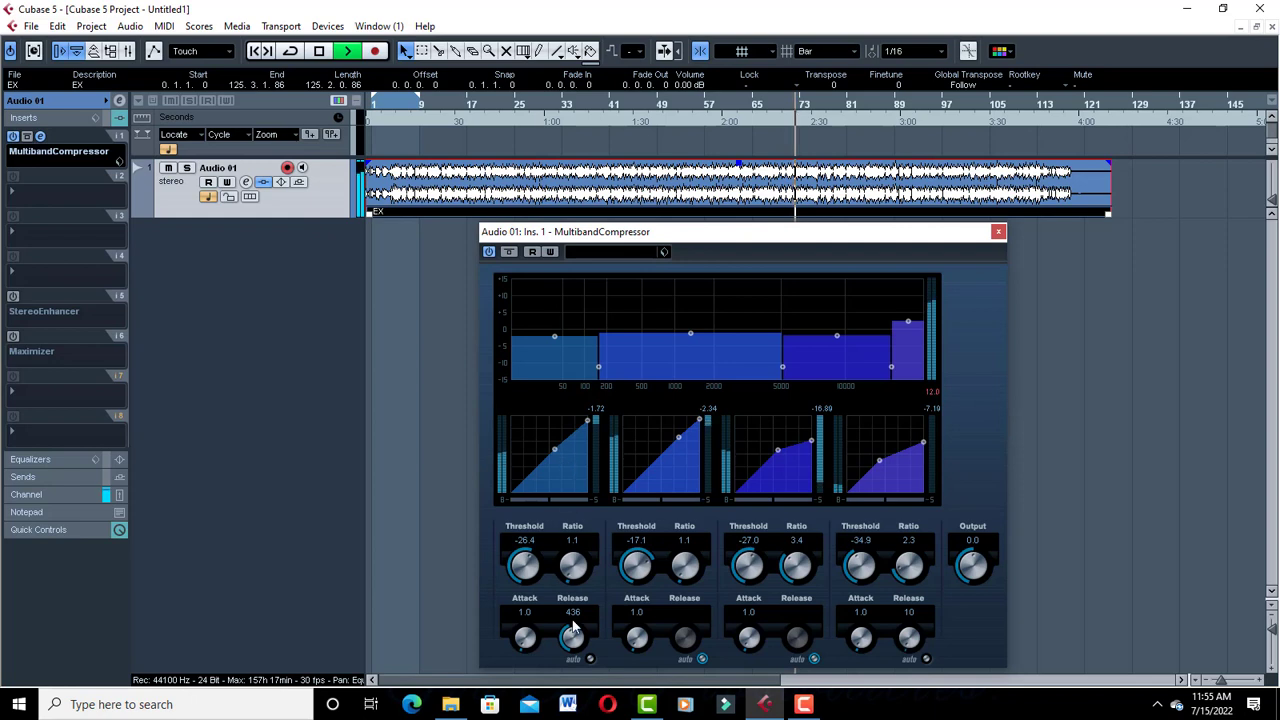
key("space")
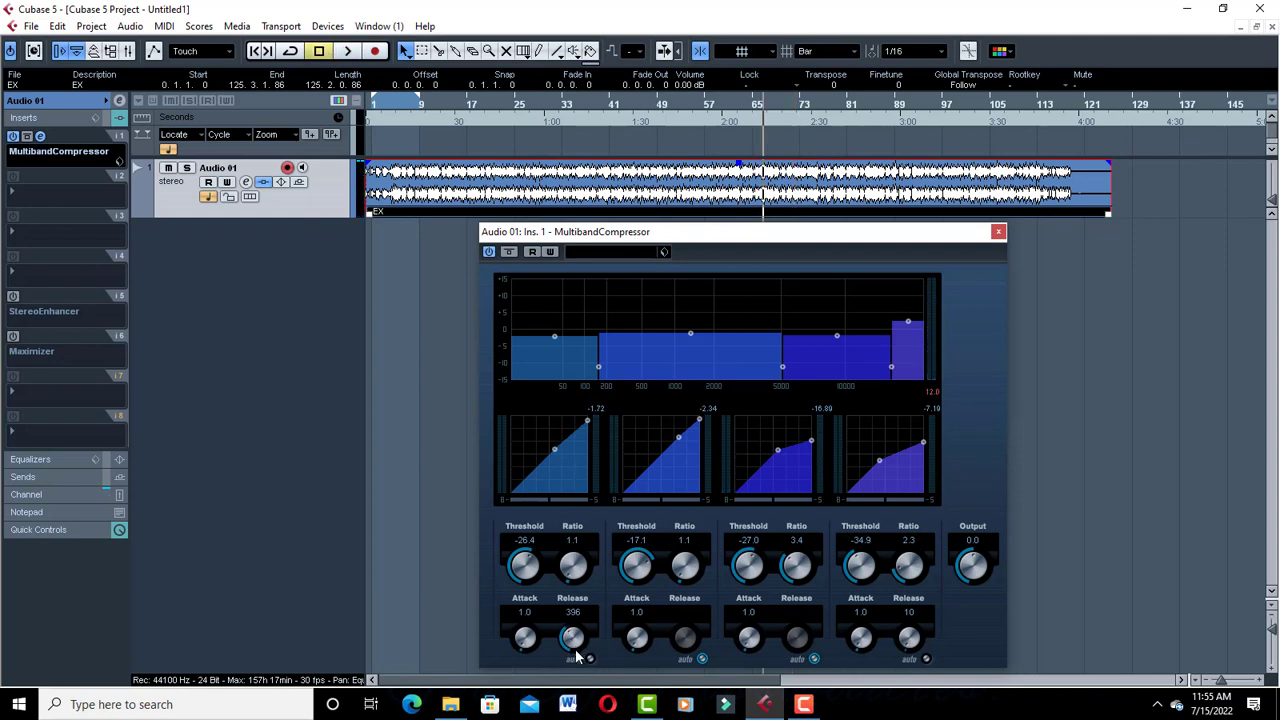
left_click_drag(576, 645, 572, 677)
- Raise the first band's gain to about 0 dB during playback, checking the band soloed and in the full mix
key("space")
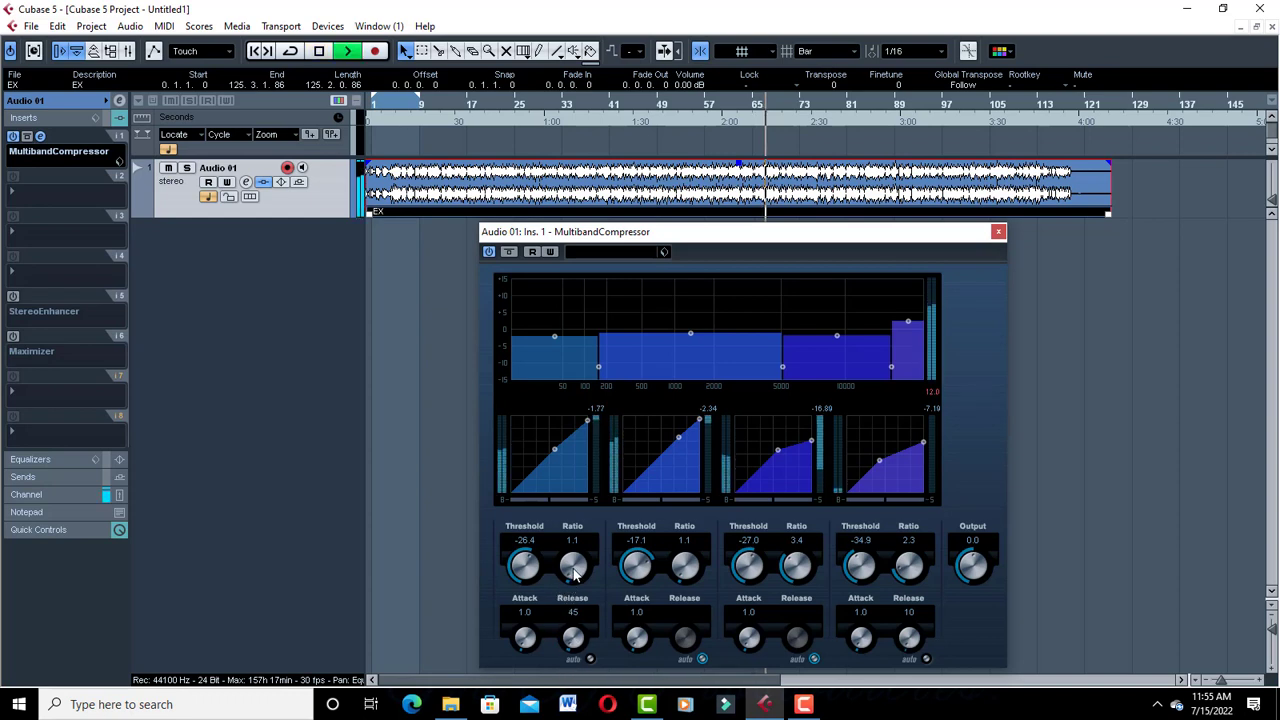
left_click_drag(560, 337, 559, 329)
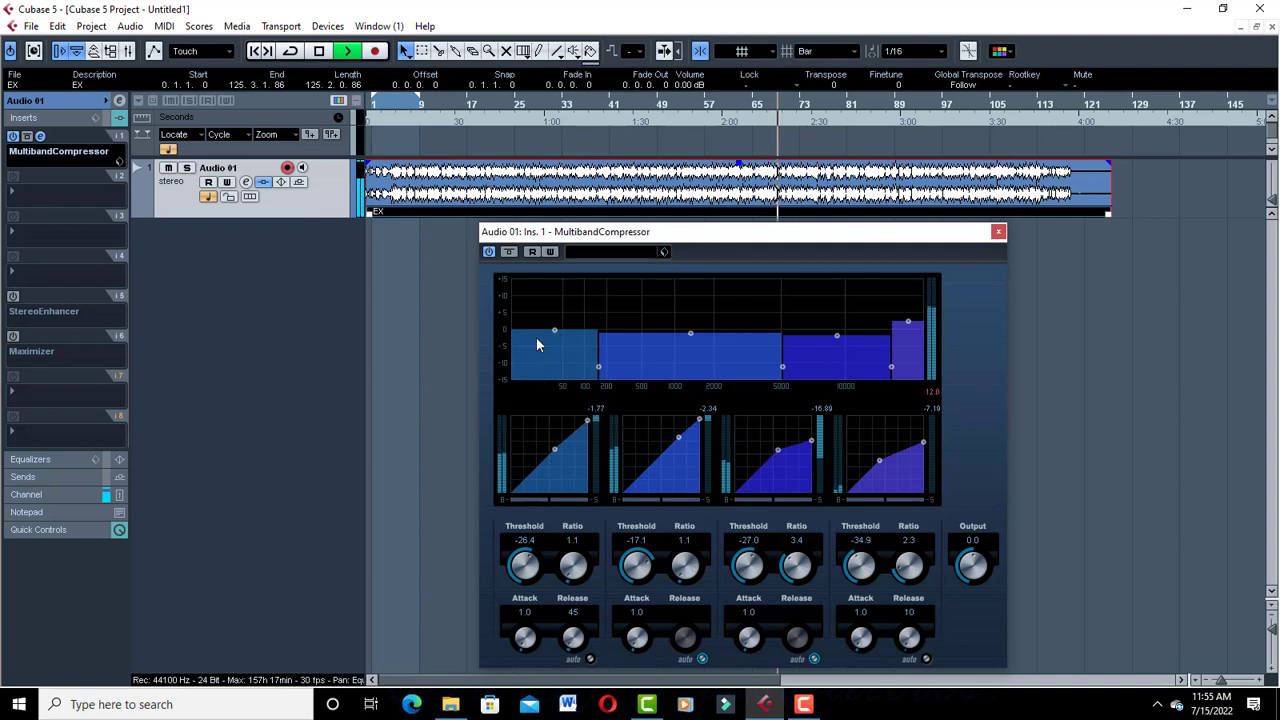
key("space")
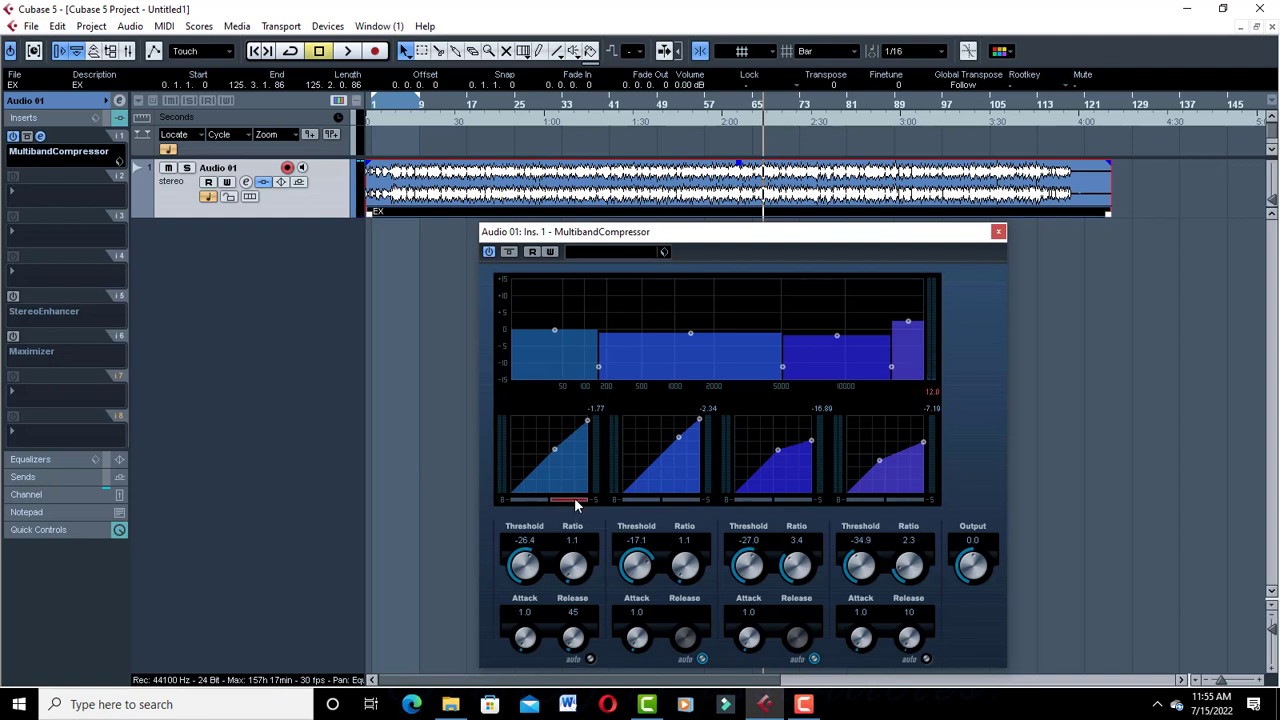
key("space")
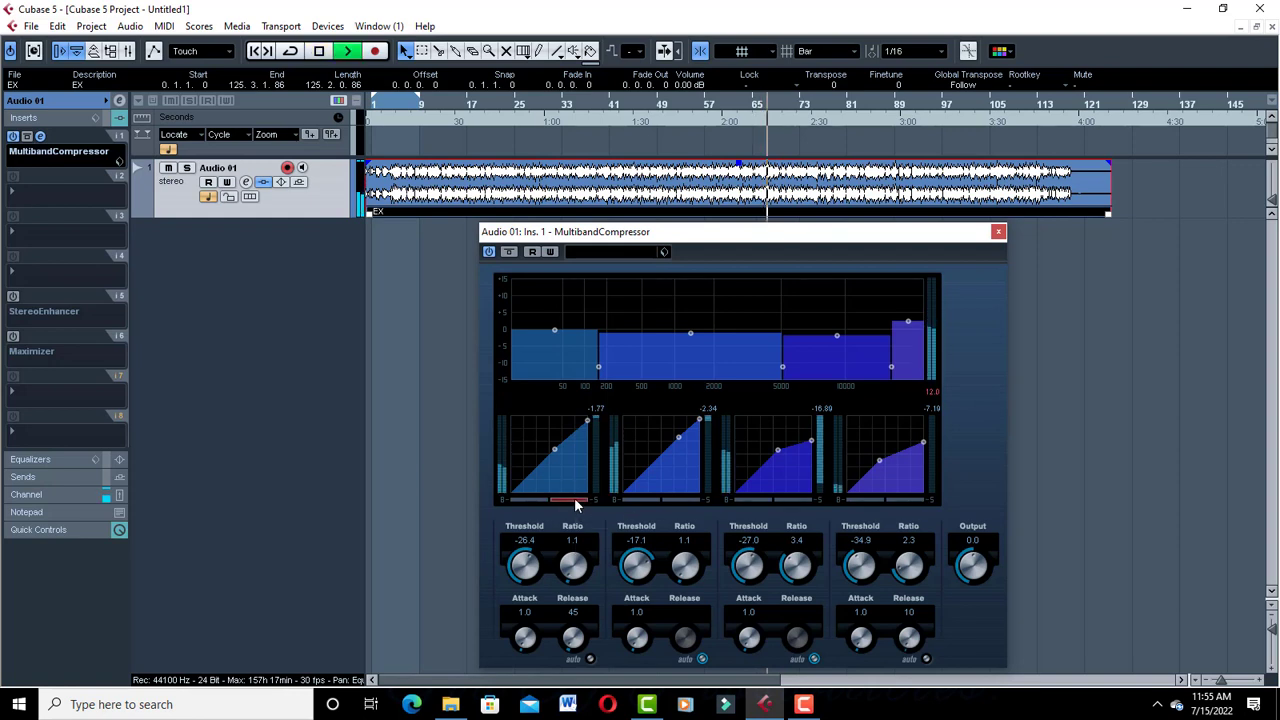
key("space")
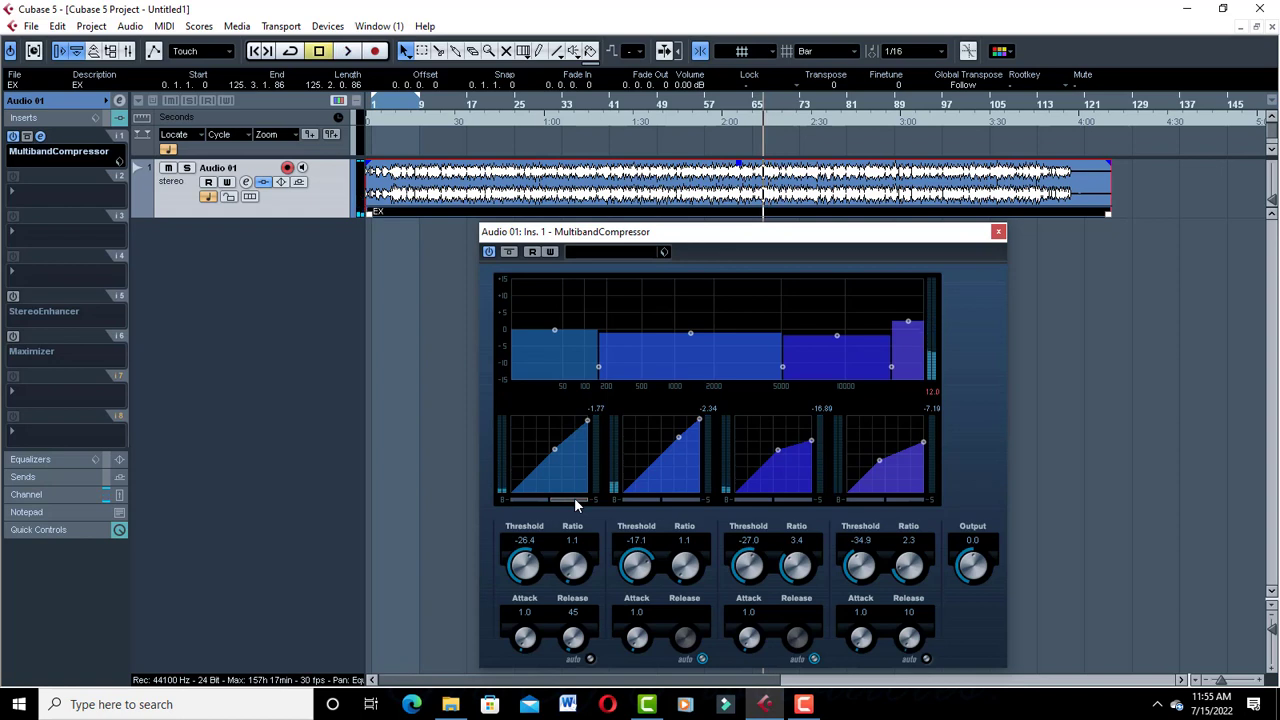
key("space")
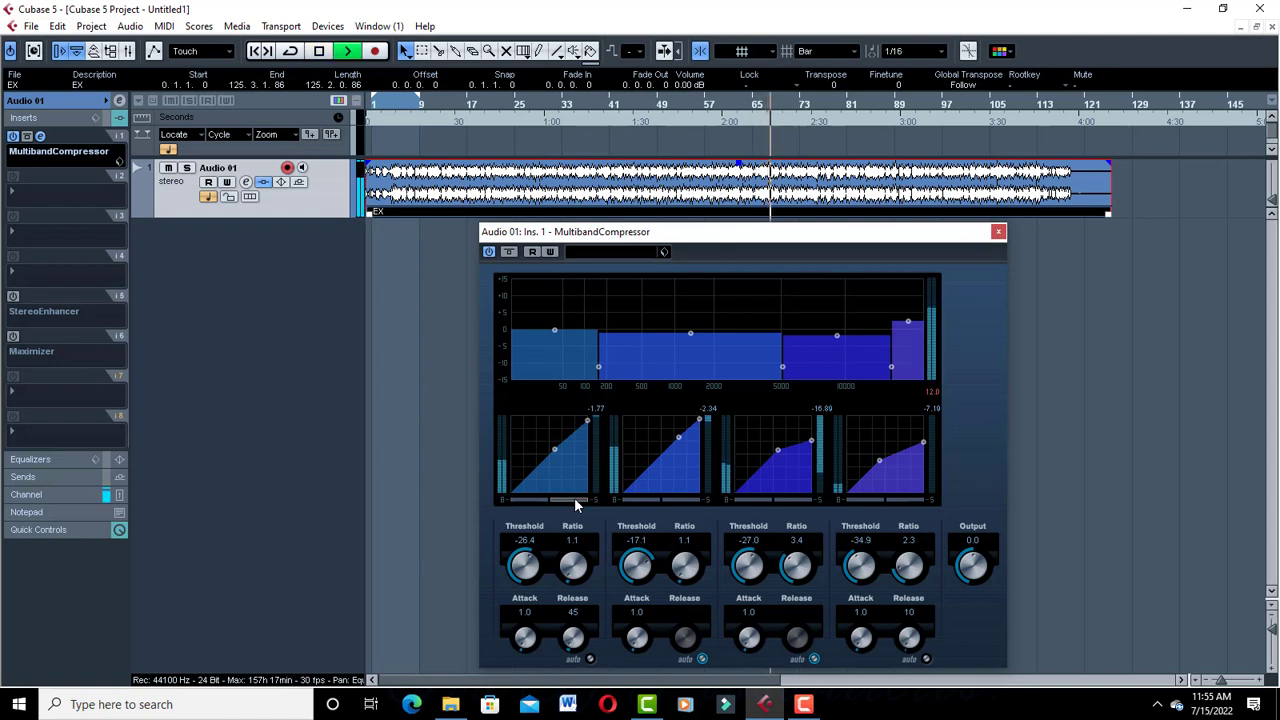
- Compare the track with the MultibandCompressor bypassed and active during playback, closing its editor and stopping playback when finished
left_click(509, 252)
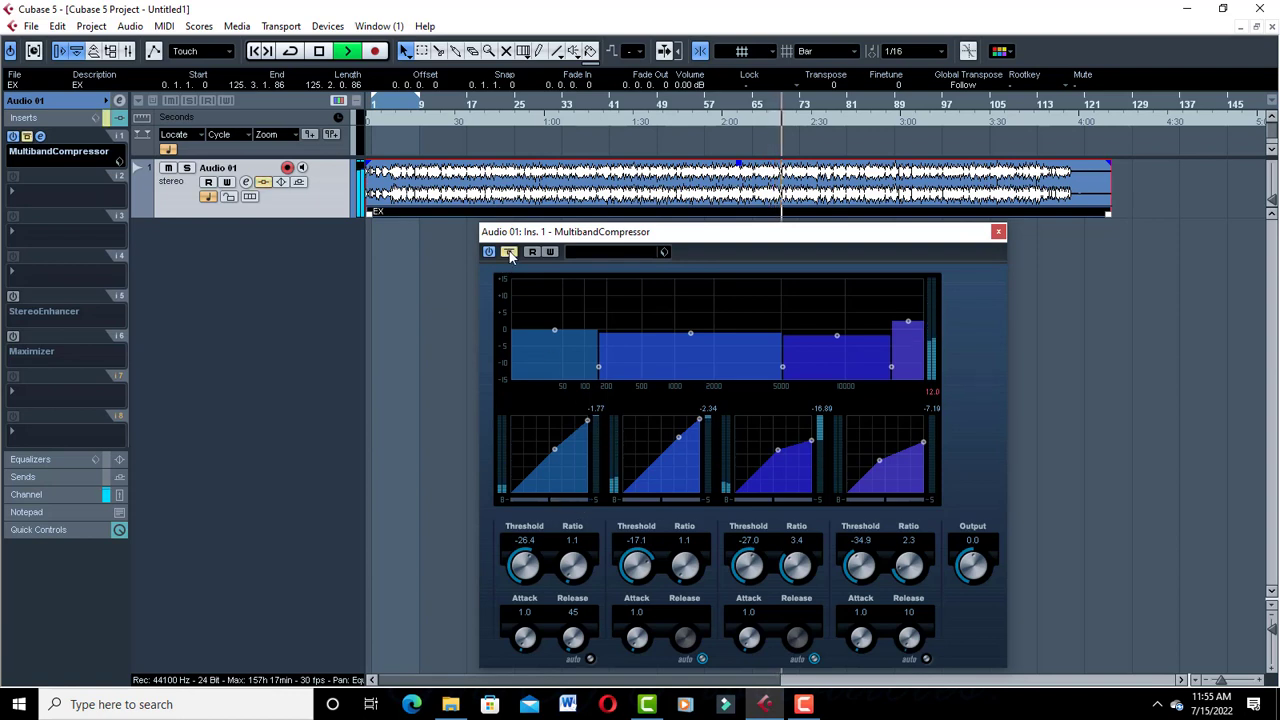
left_click(509, 252)
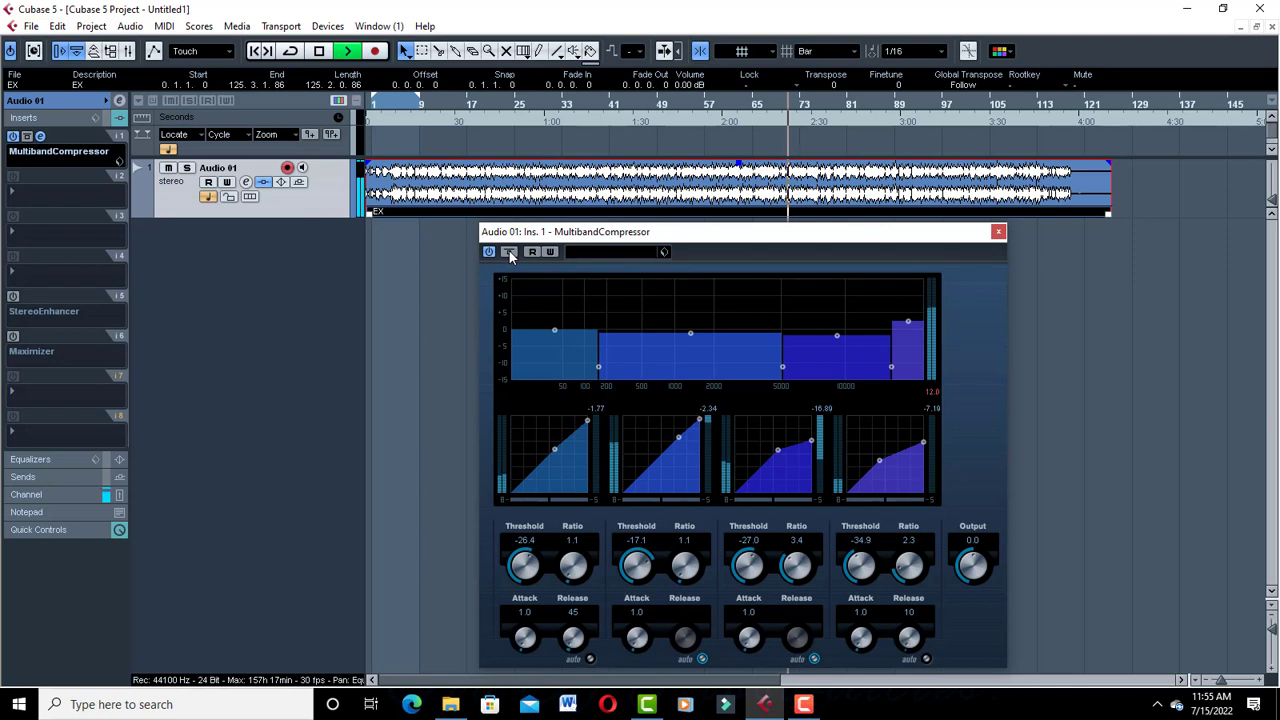
left_click(509, 252)
left_click(509, 252)
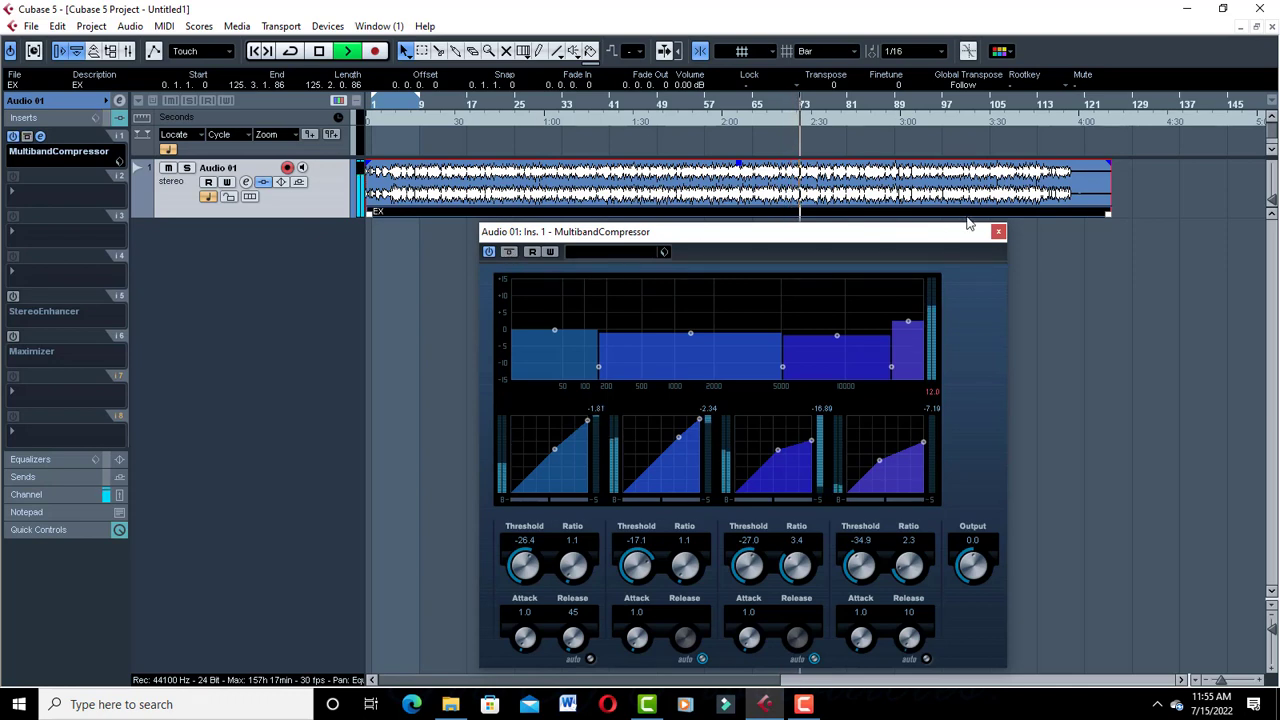
left_click(999, 233)
key("space")
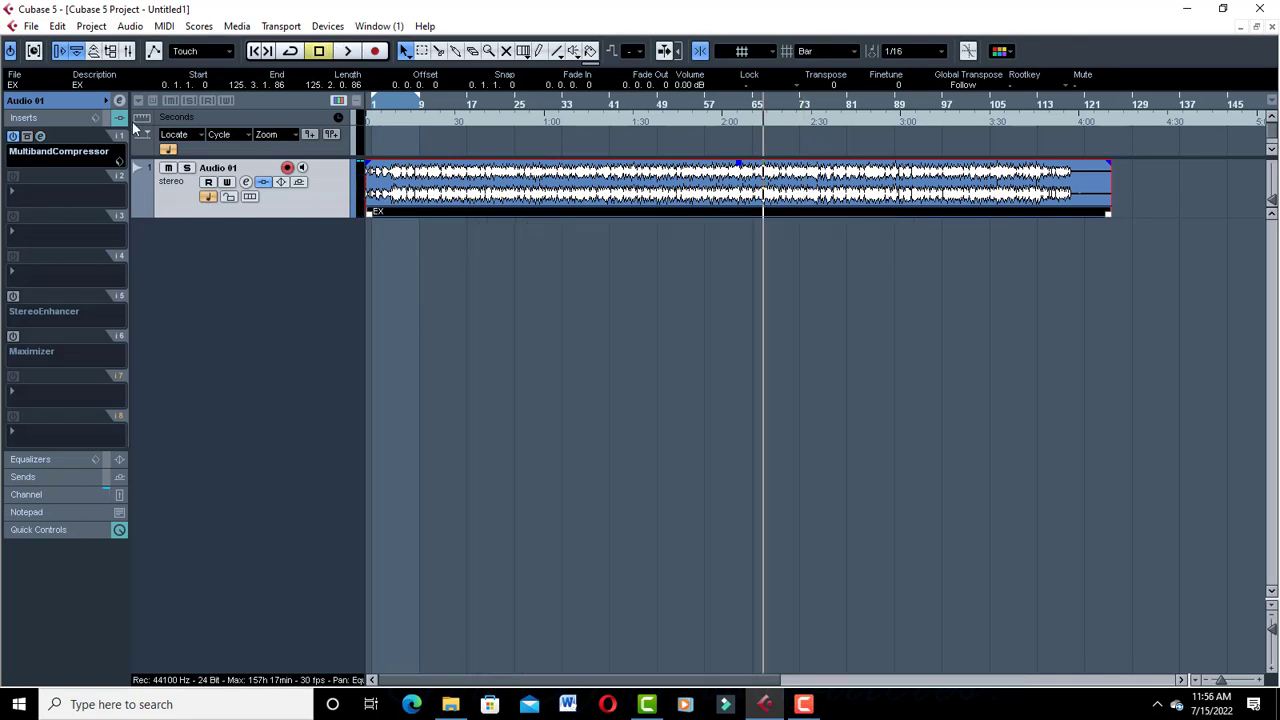
- Enable the StereoEnhancer insert, open its editor and set its width to 99 while listening to the track
left_click(13, 297)
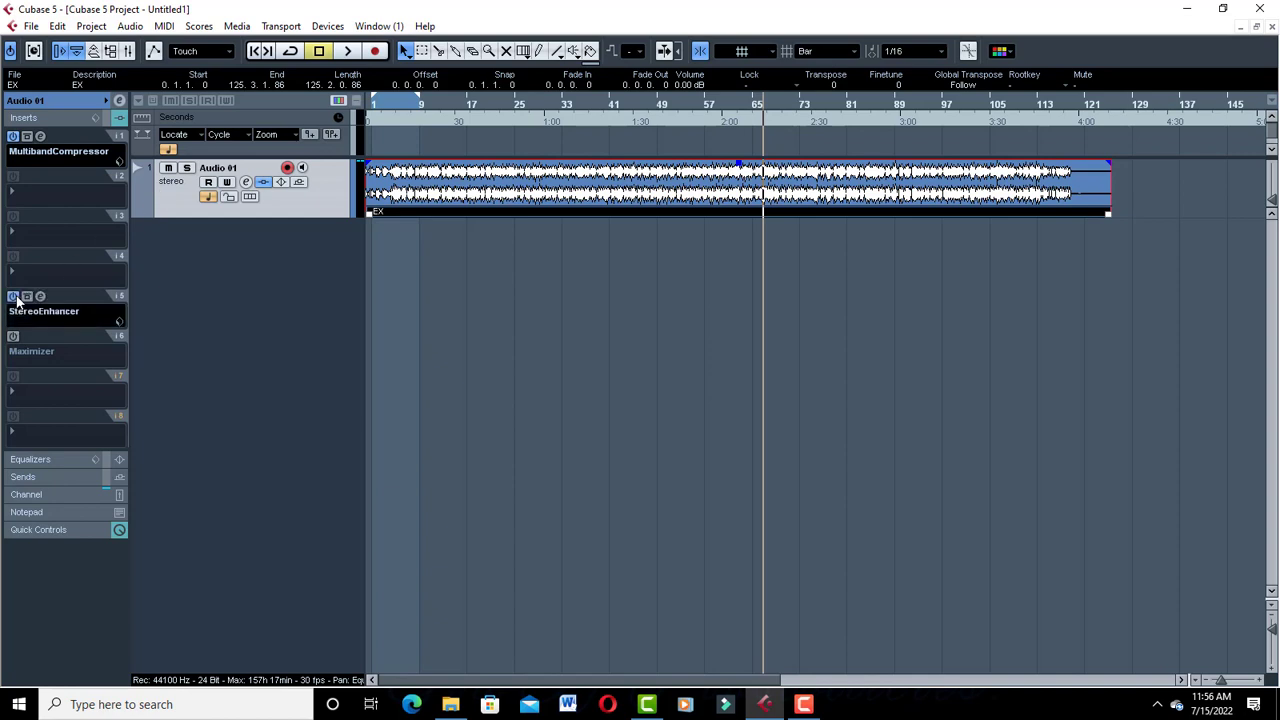
left_click(40, 296)
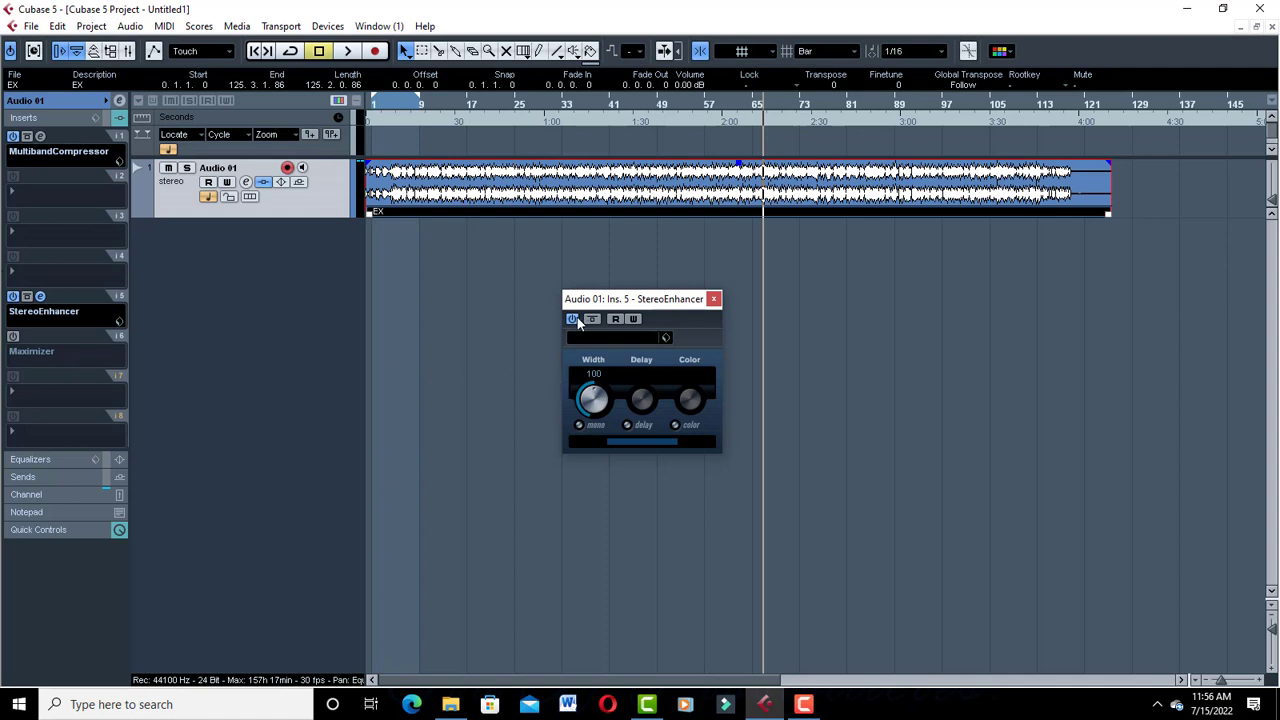
key("space")
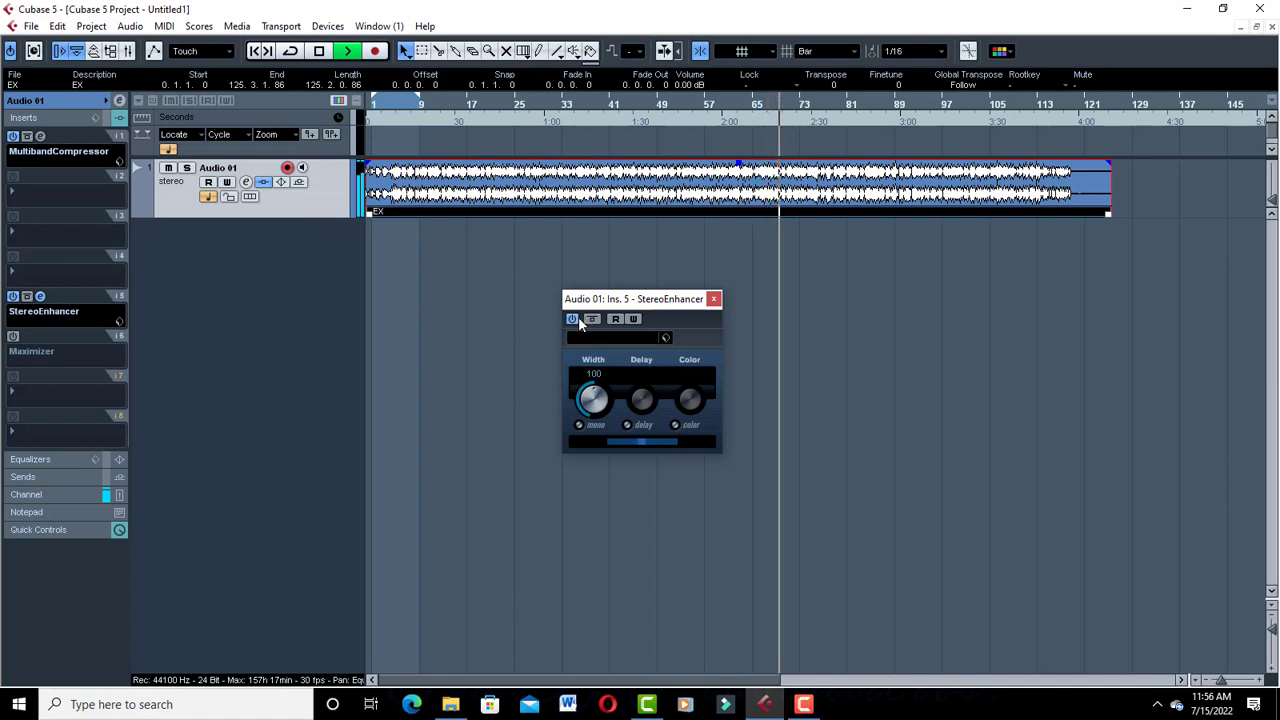
mouse_move(580, 388)
left_mouse_down()
mouse_move(594, 405)
mouse_move(597, 341)
mouse_move(585, 400)
left_mouse_up()
key("space")
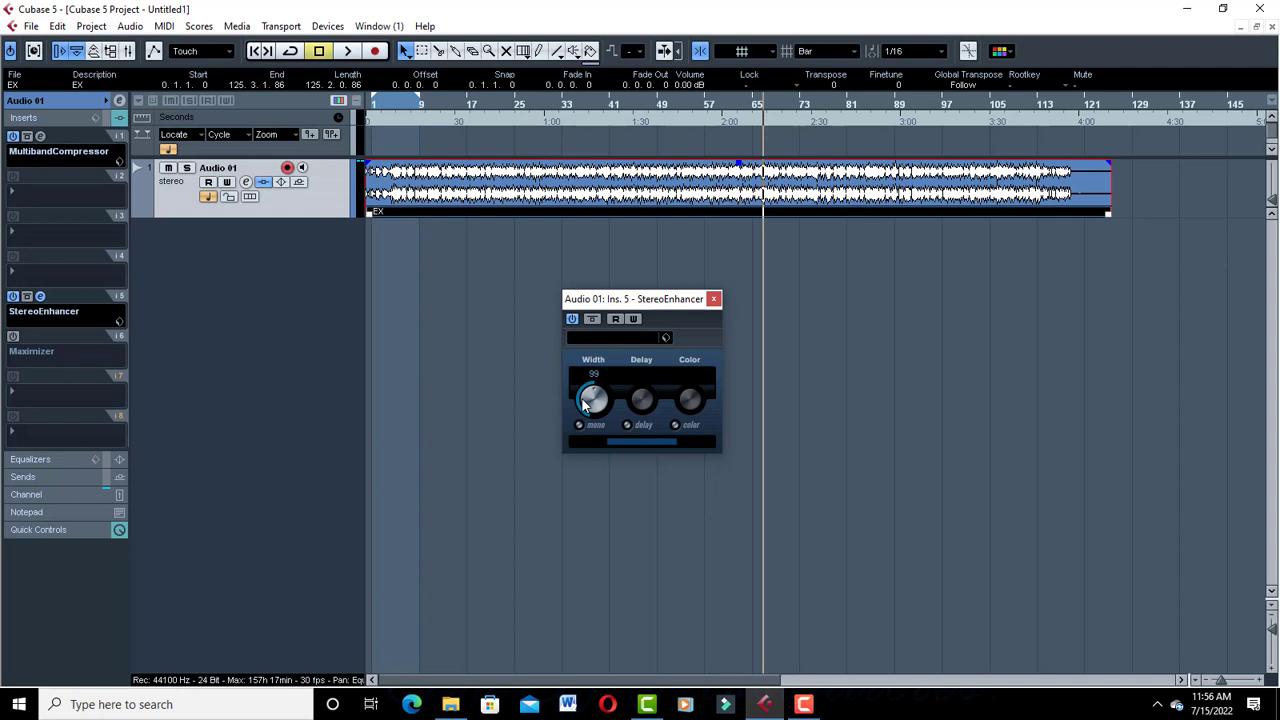
- Raise the StereoEnhancer's width to 128 and fine-tune it to 135 while listening to the track
key("space")
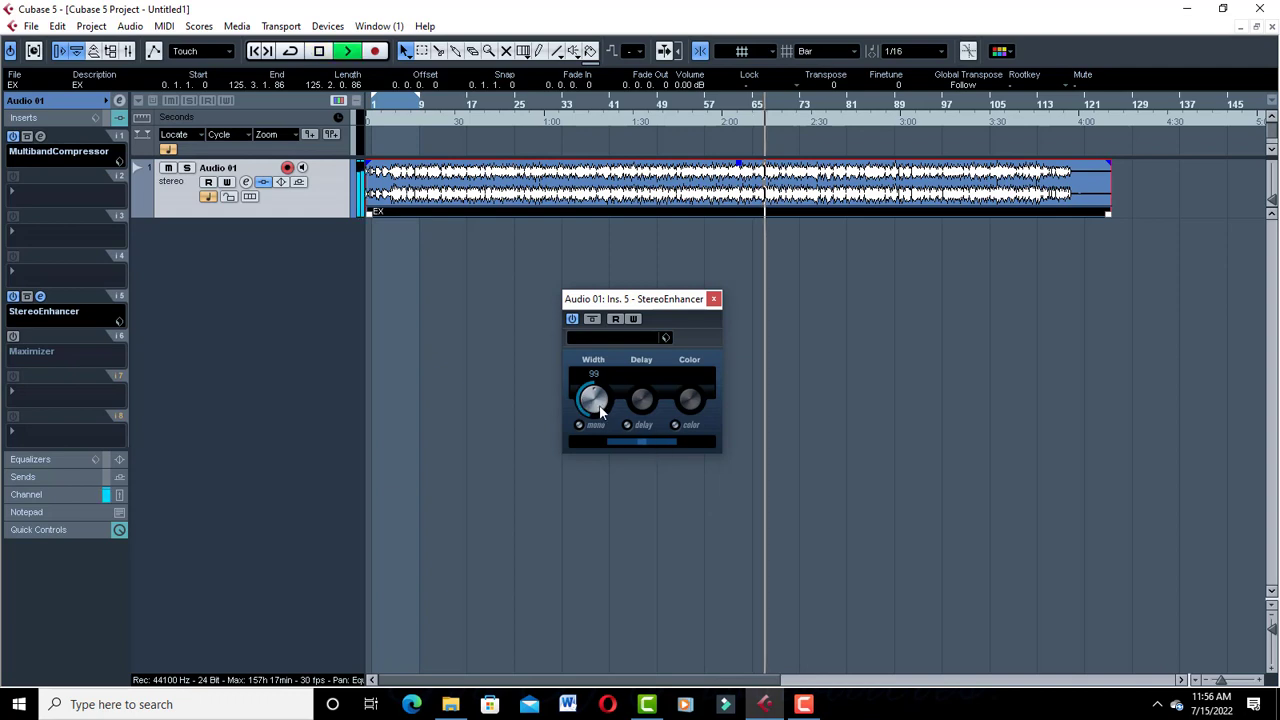
left_click_drag(594, 403, 603, 394)
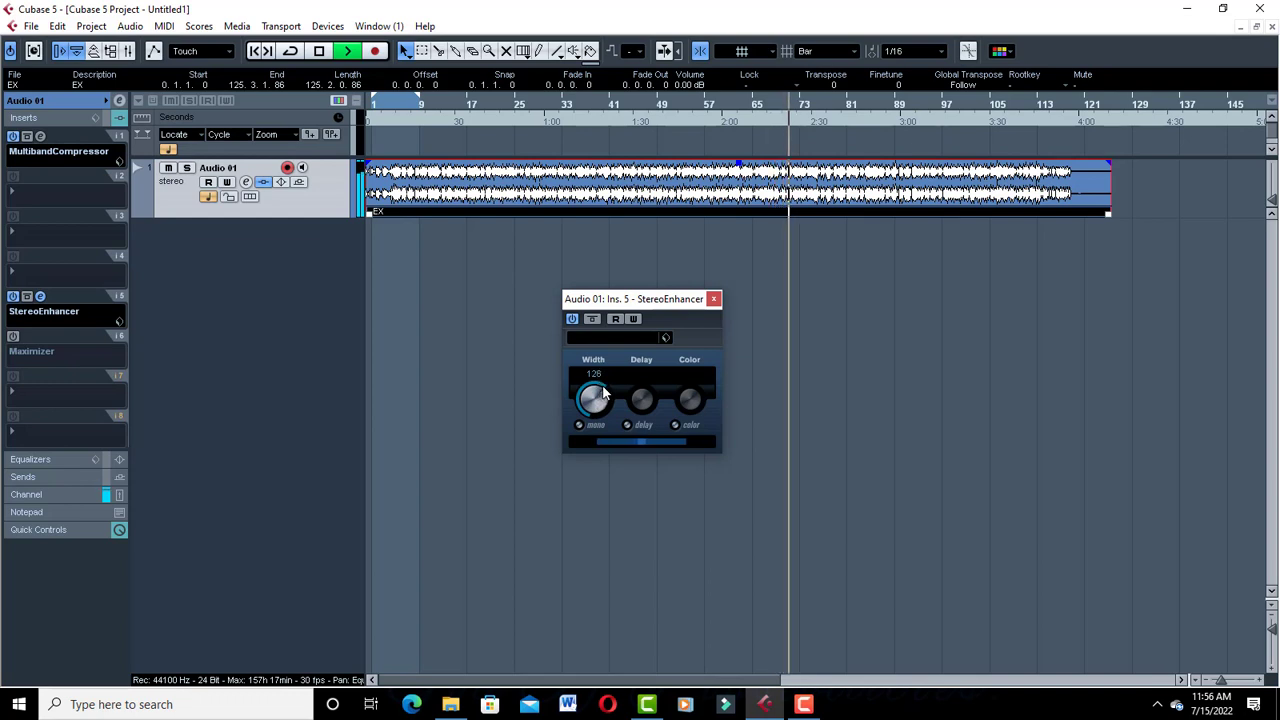
key("space")
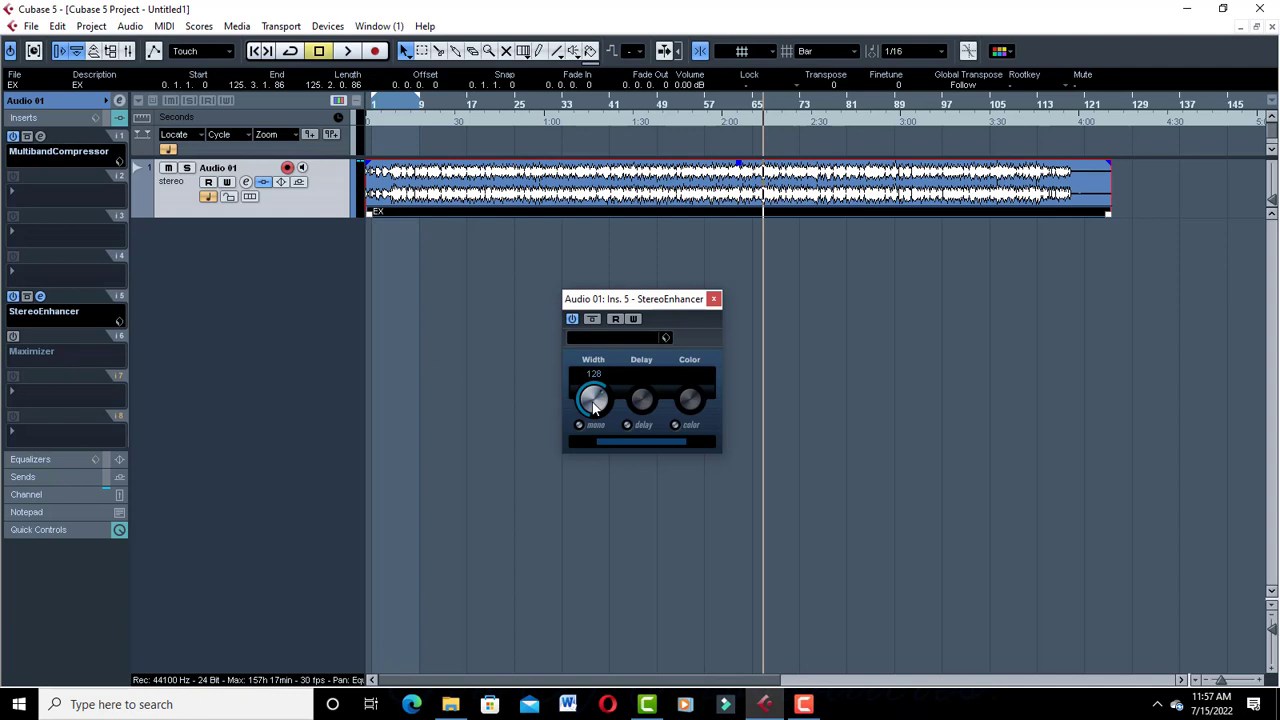
key("space")
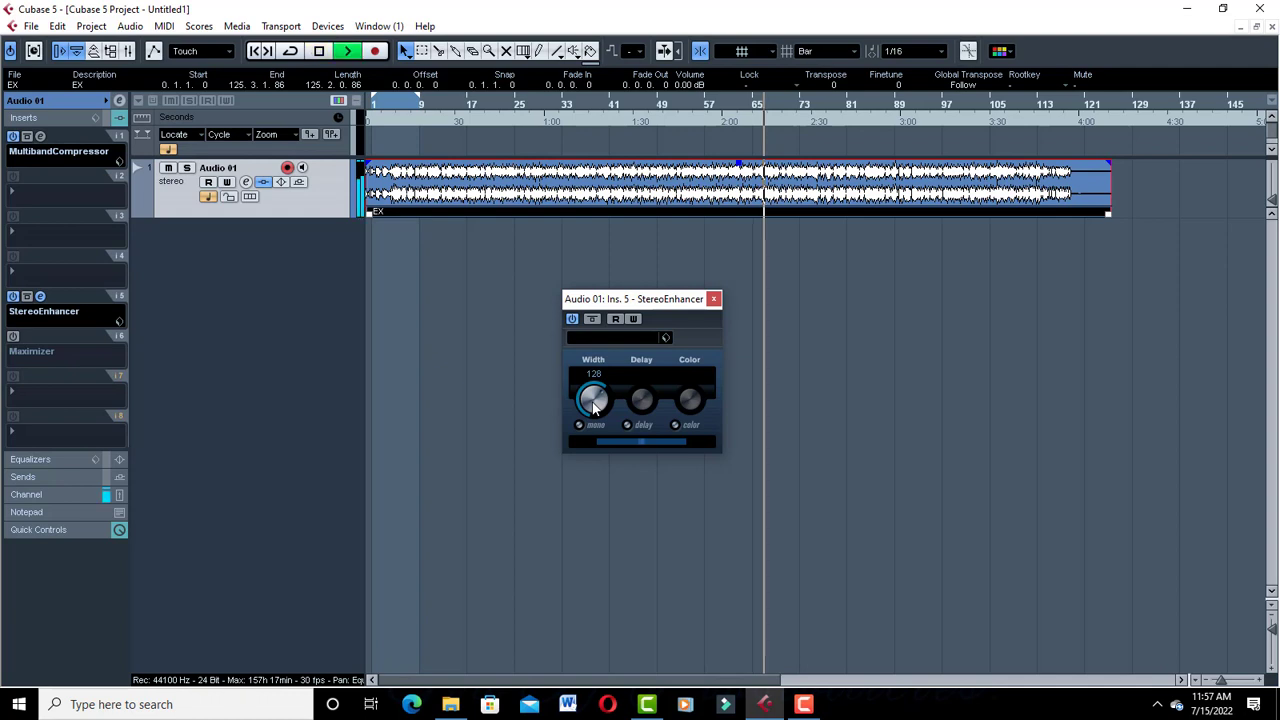
left_click_drag(596, 401, 594, 394)
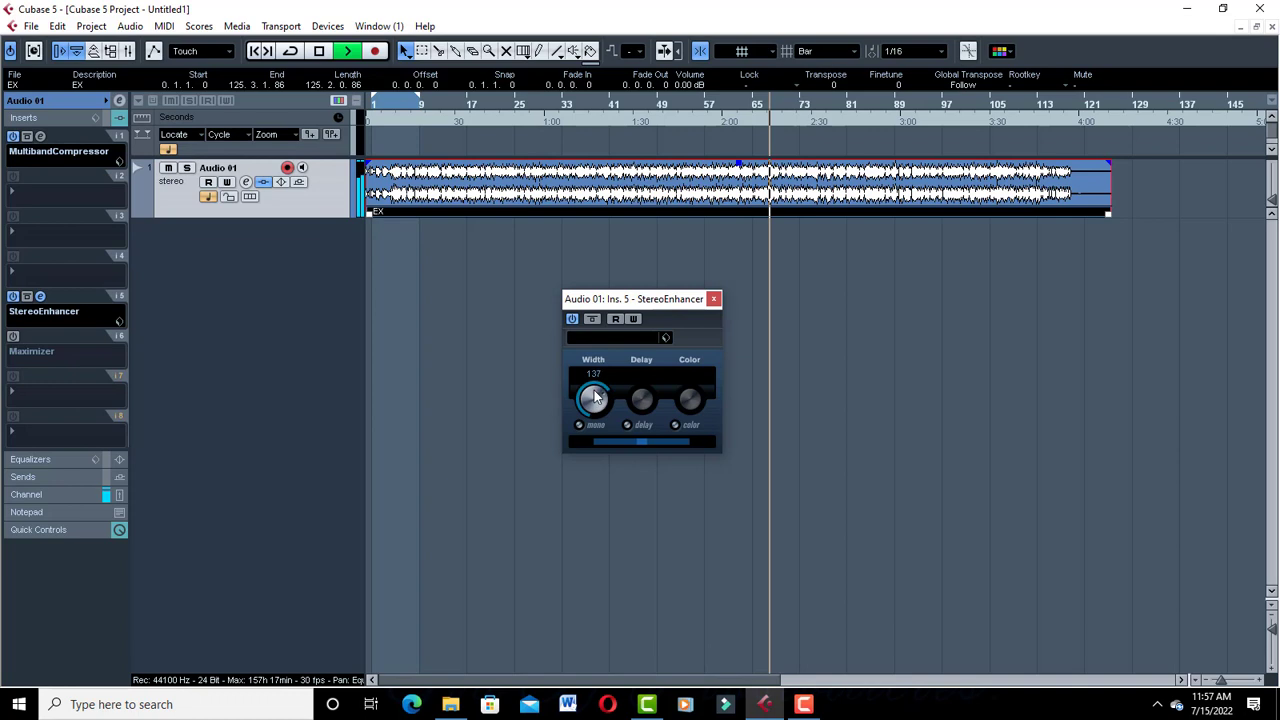
scroll(594, 391, "up", 3)
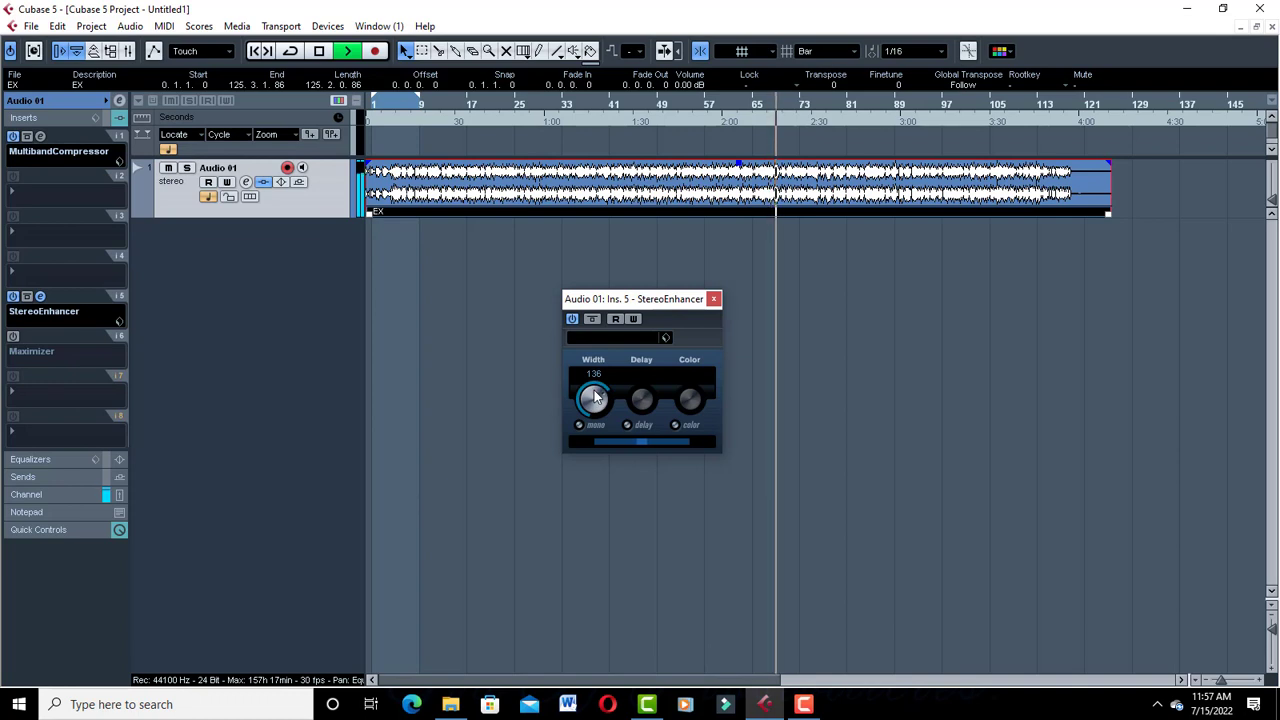
scroll(595, 396, "up", 2)
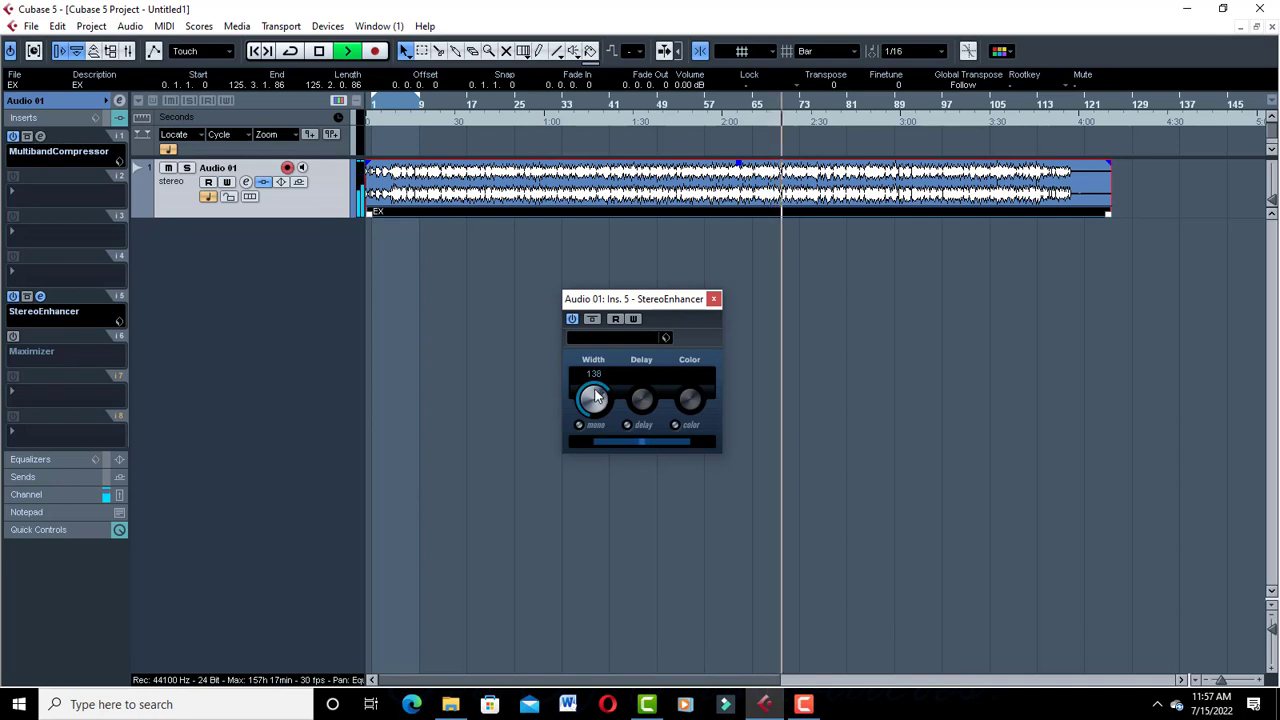
left_click_drag(597, 397, 598, 401)
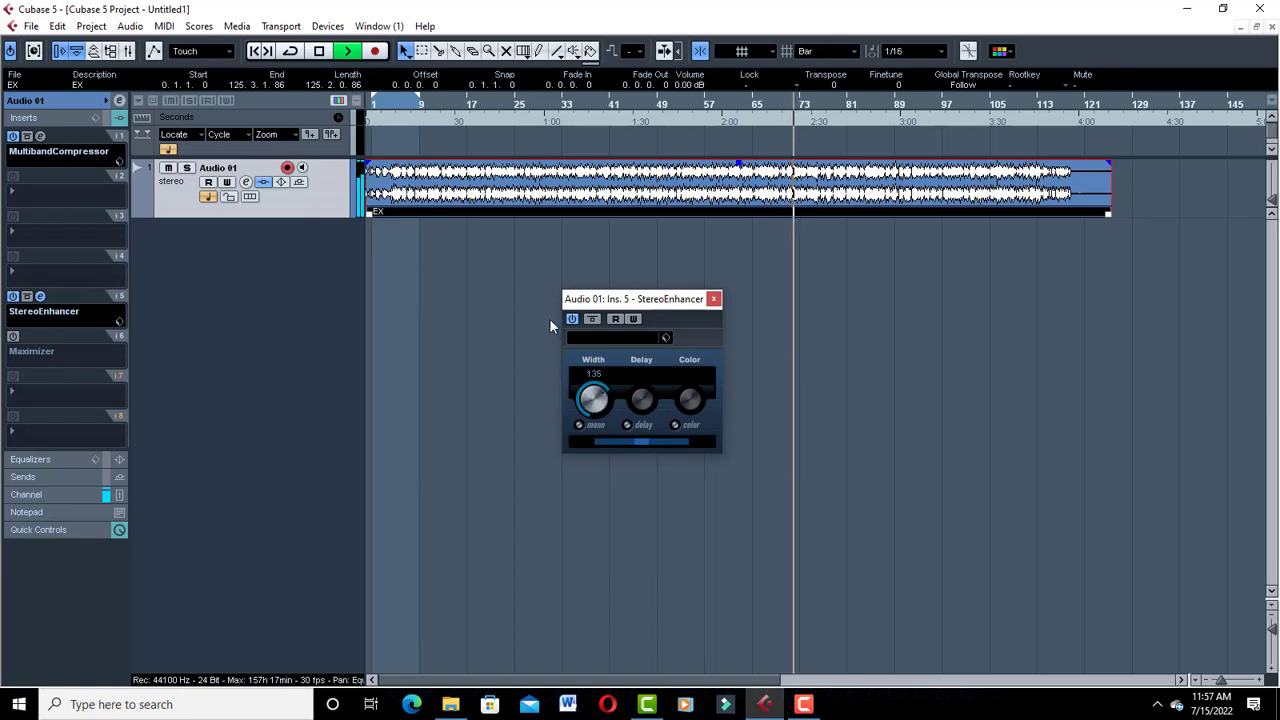
- Listen to the track in repeated short passes with the StereoEnhancer active, stopping playback and closing its editor when finished
key("space")
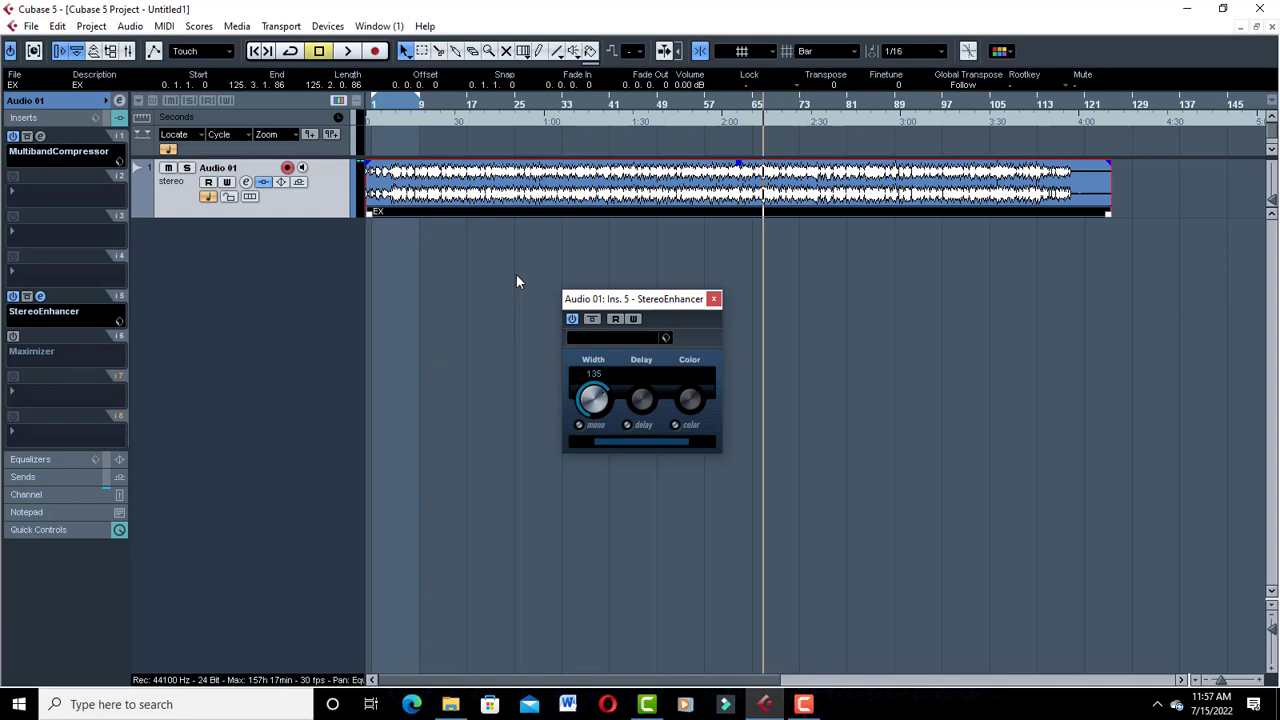
key("space")
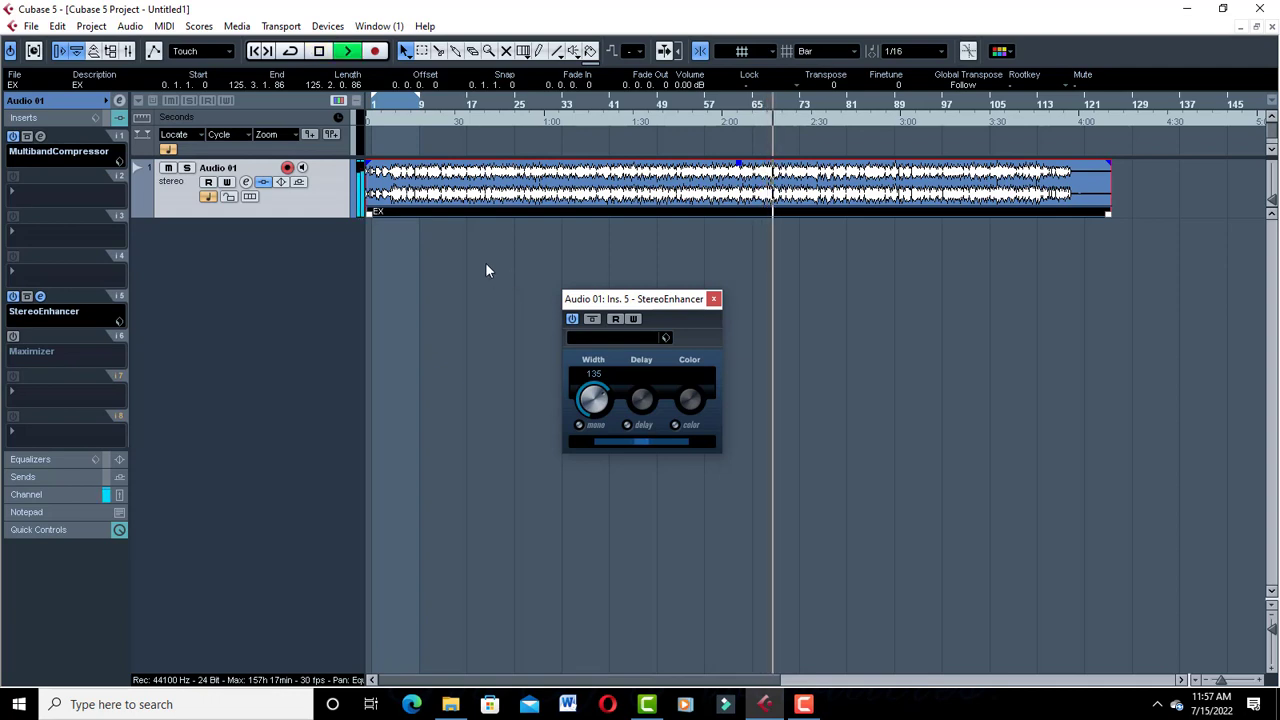
key("space")
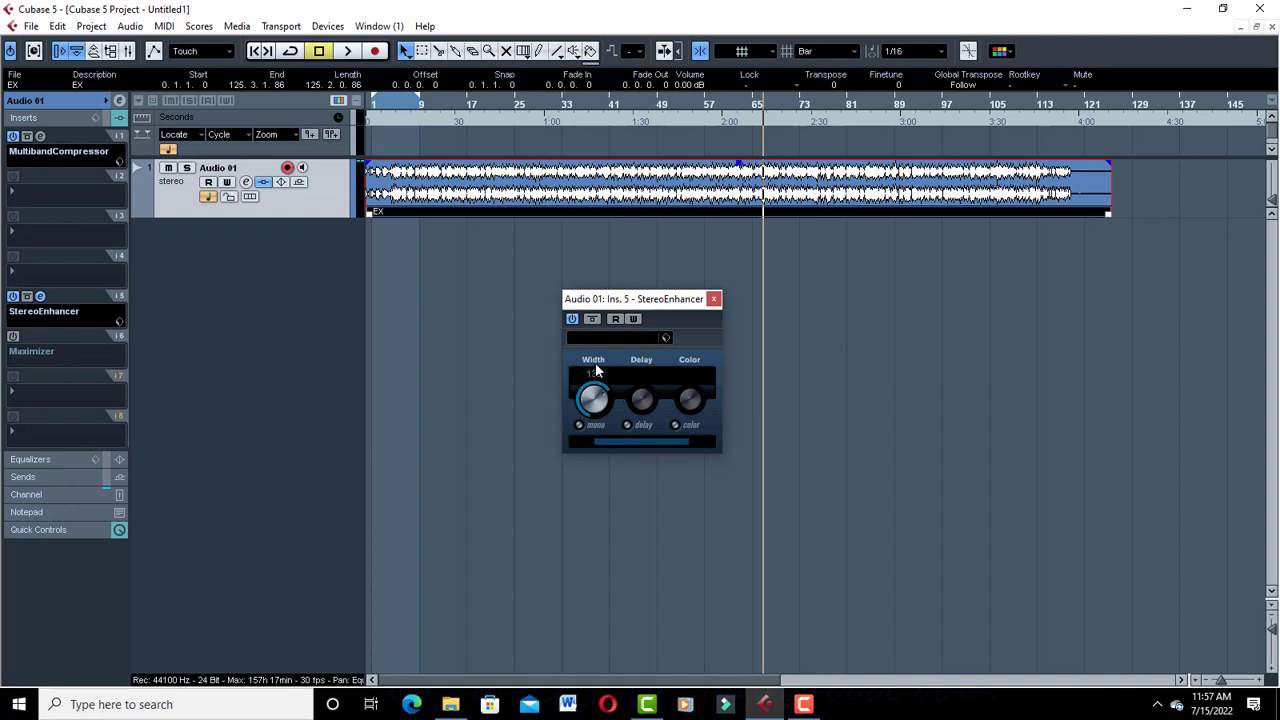
key("space")
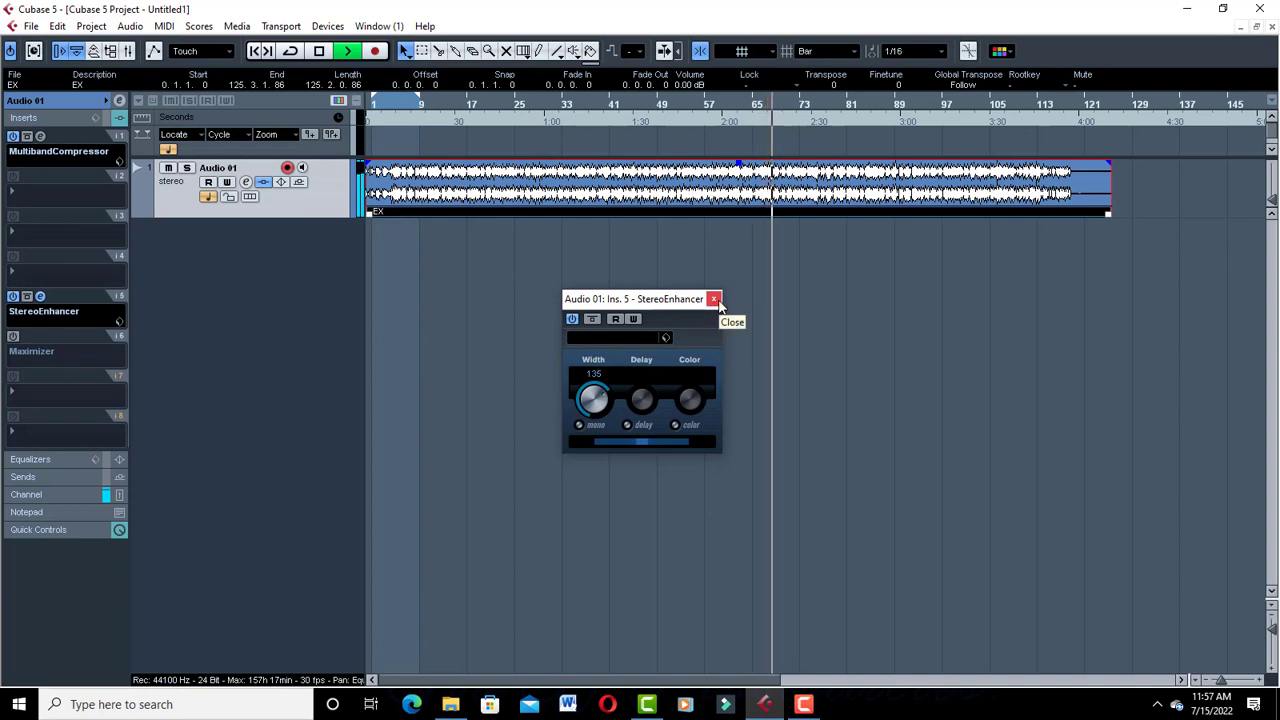
key("space")
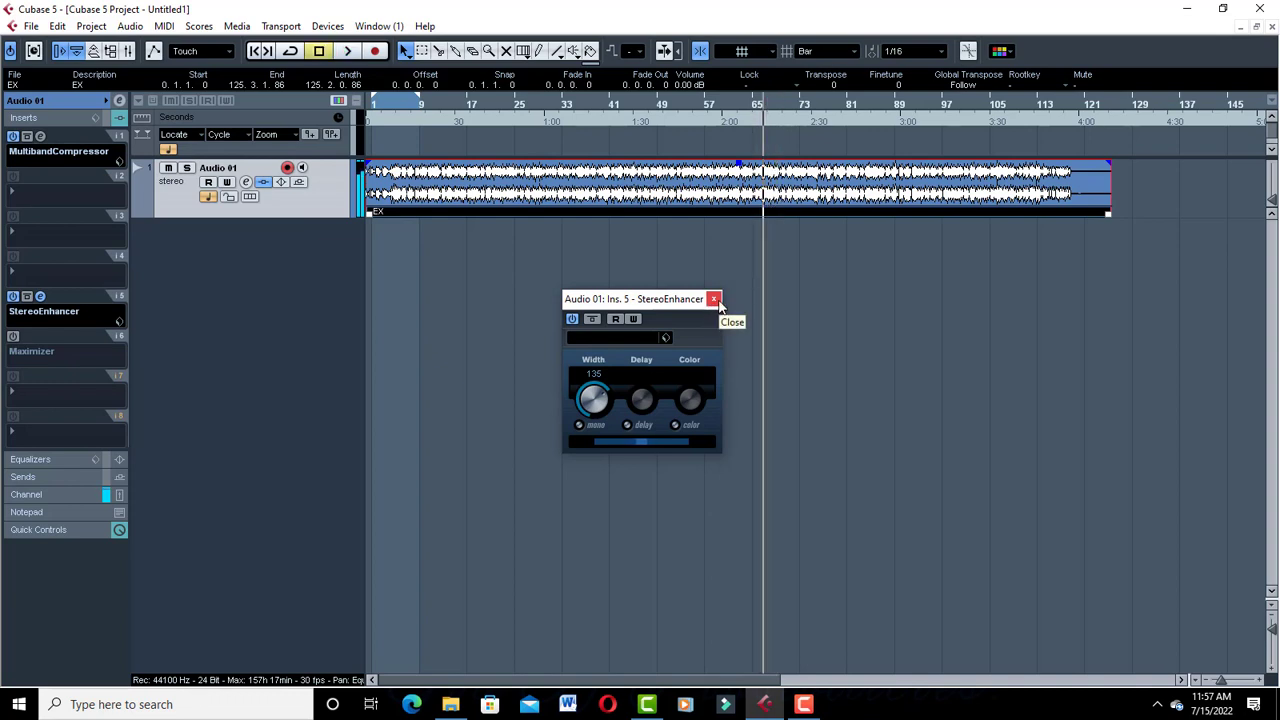
left_click(714, 300)
- Enable the Maximizer insert, open its editor and raise its output to 1.4 during playback
left_click(13, 338)
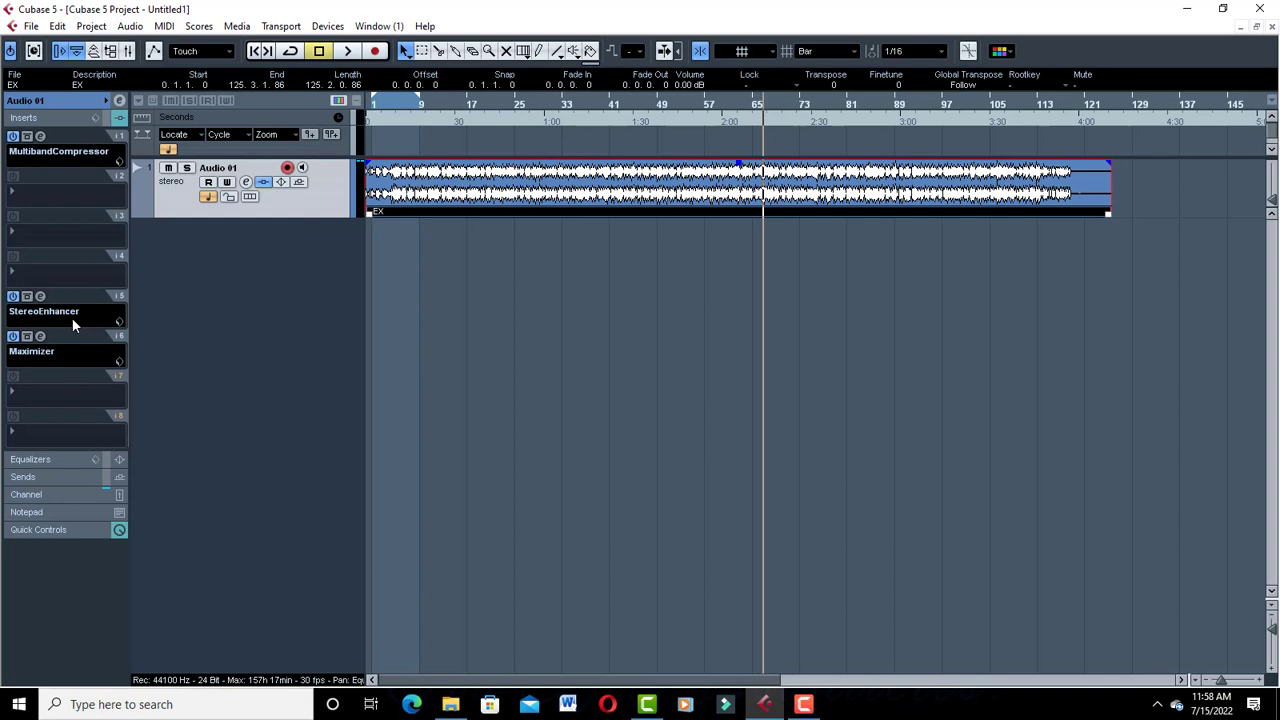
key("space")
left_click(13, 337)
left_click(13, 337)
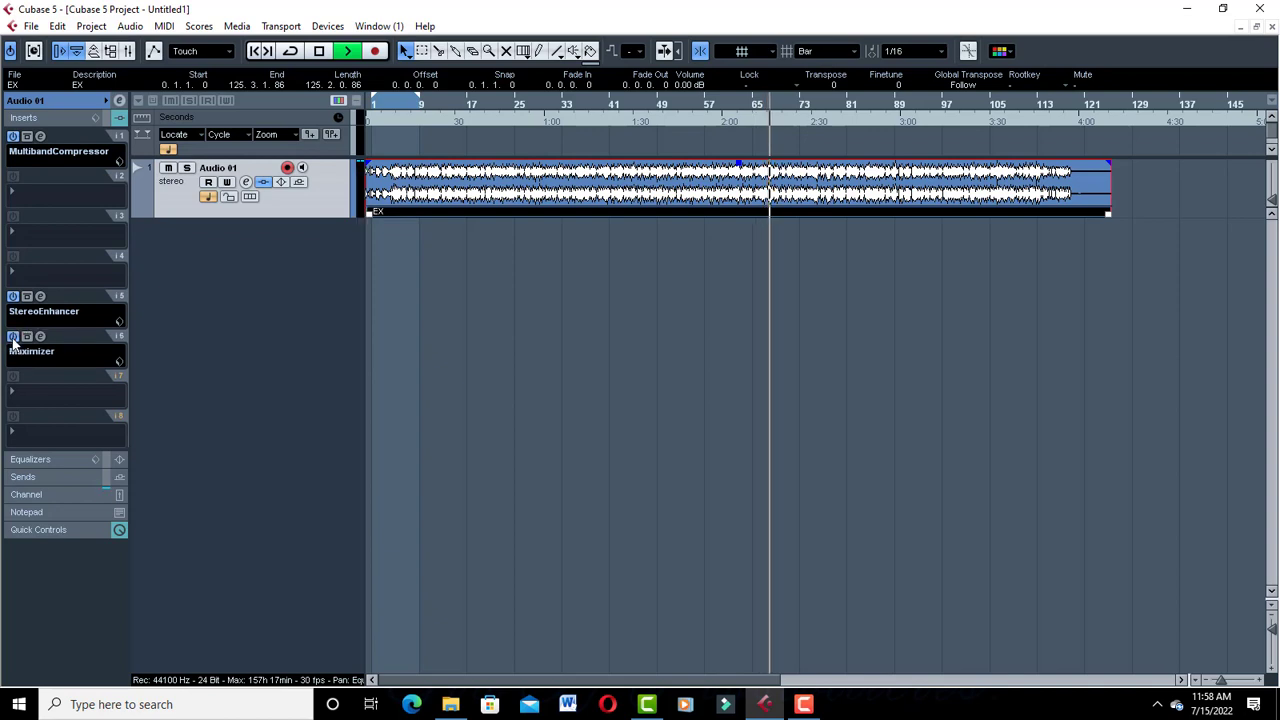
left_click(40, 336)
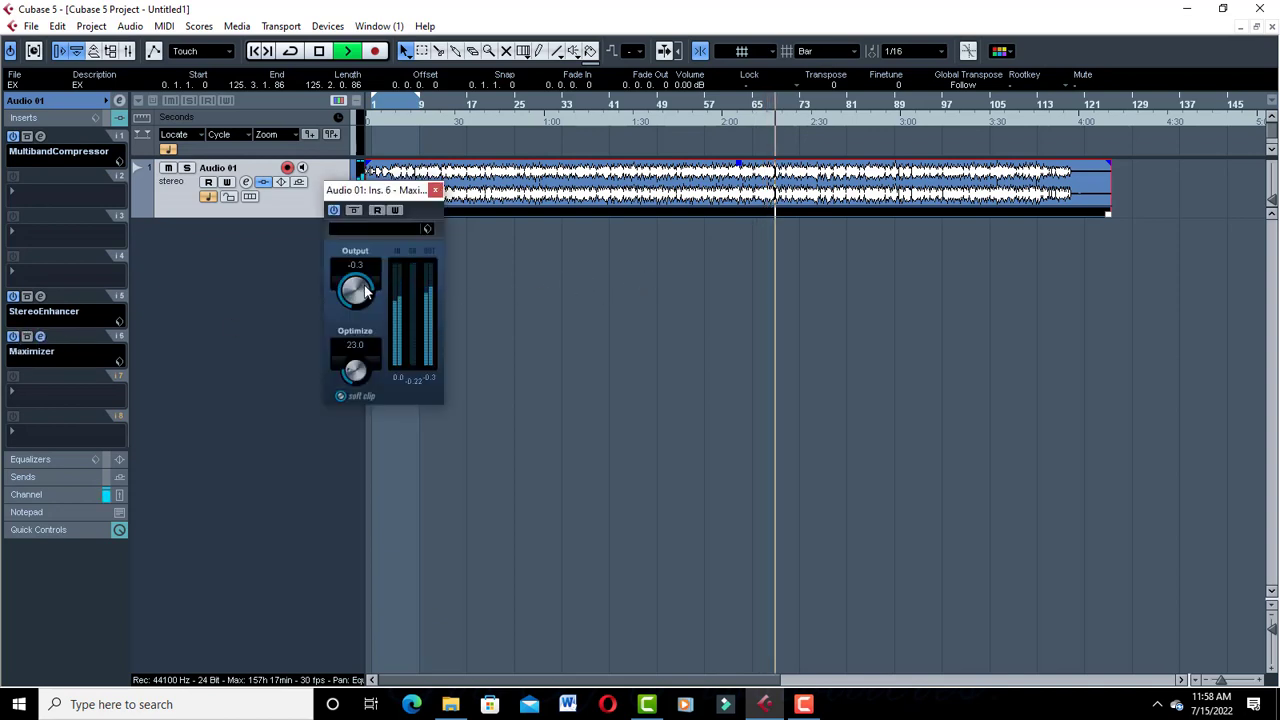
left_click_drag(362, 290, 363, 288)
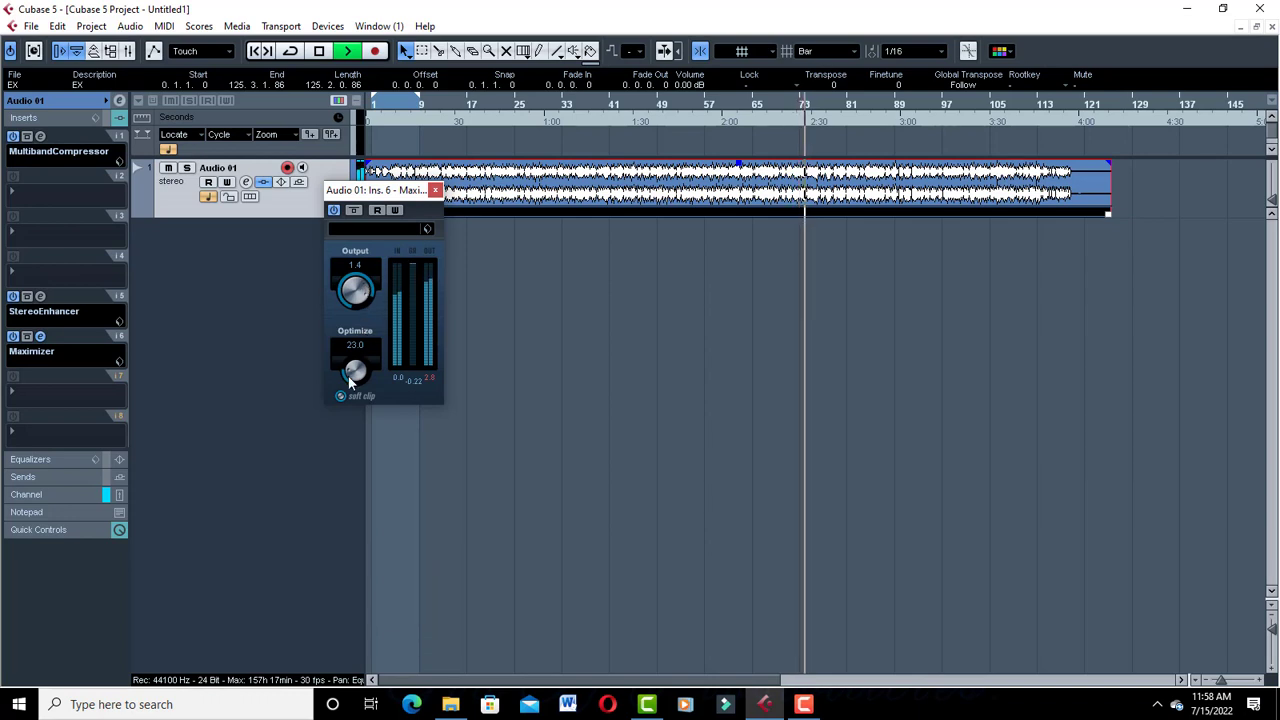
- Set the Maximizer's optimize value to 16.0 and its output to 1.5, replaying the track from about bar 58
left_click_drag(348, 376, 348, 392)
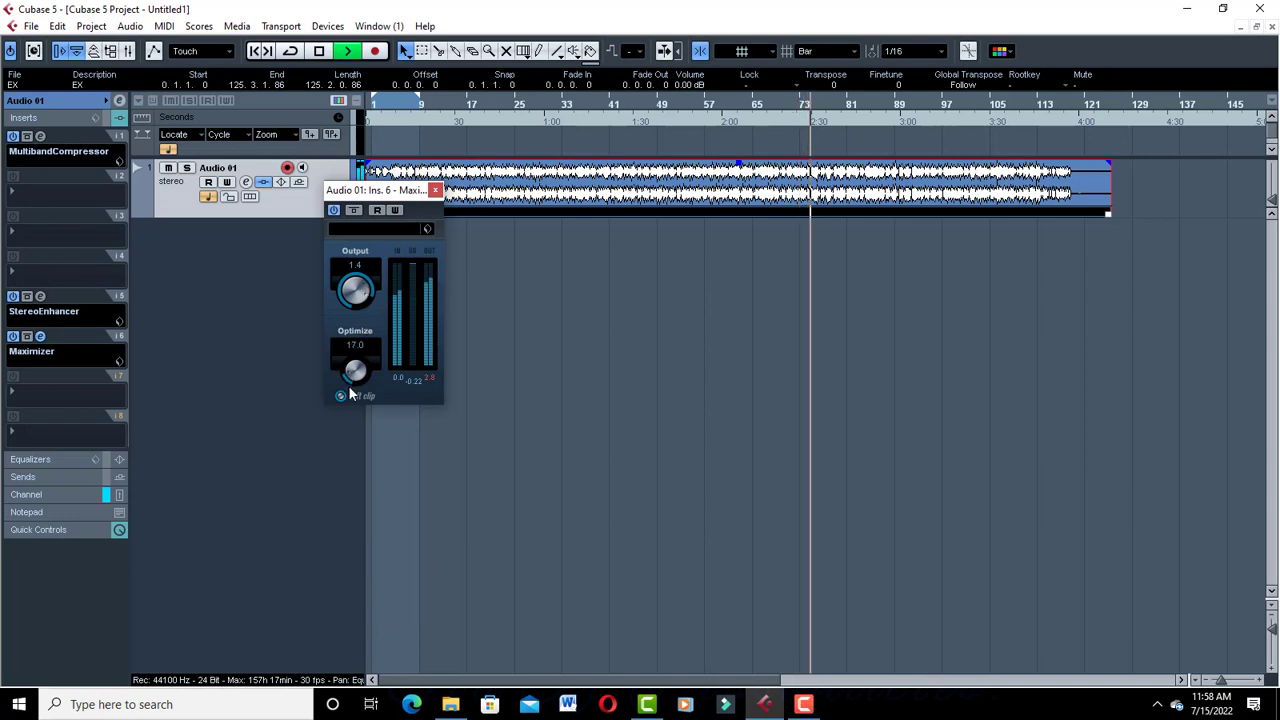
key("space")
left_click(715, 117)
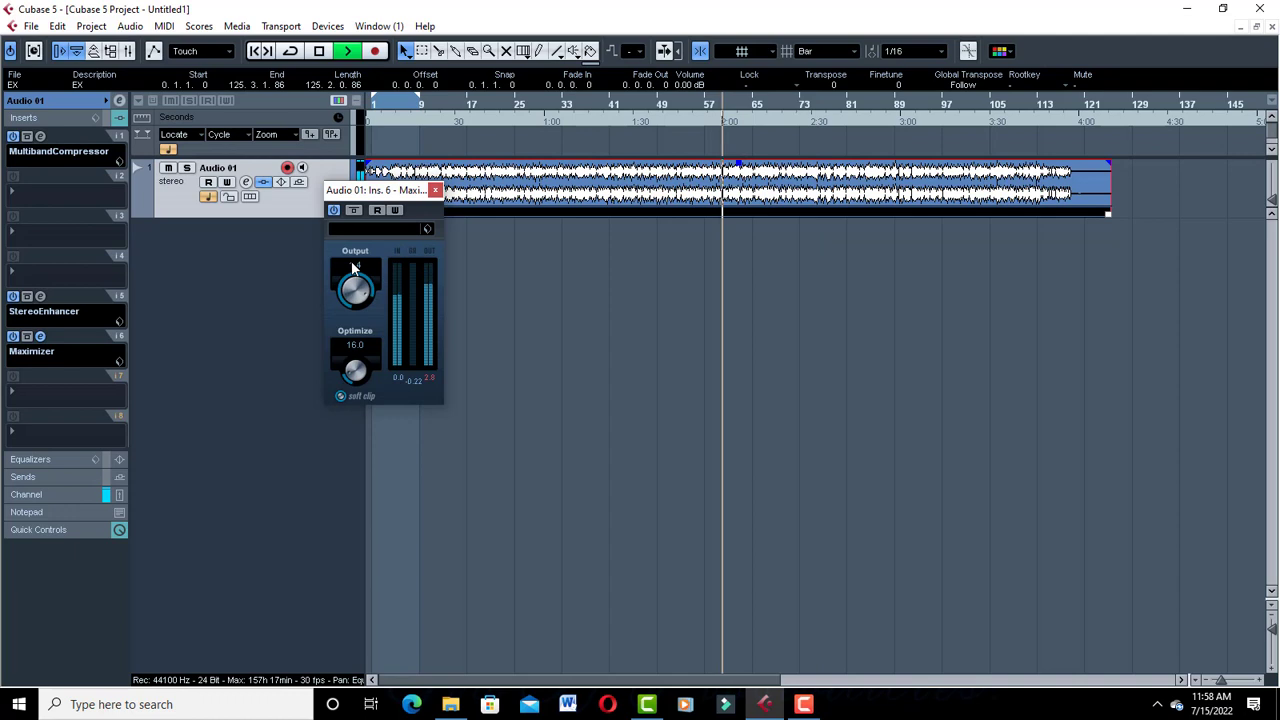
scroll(352, 298, "up", 1)
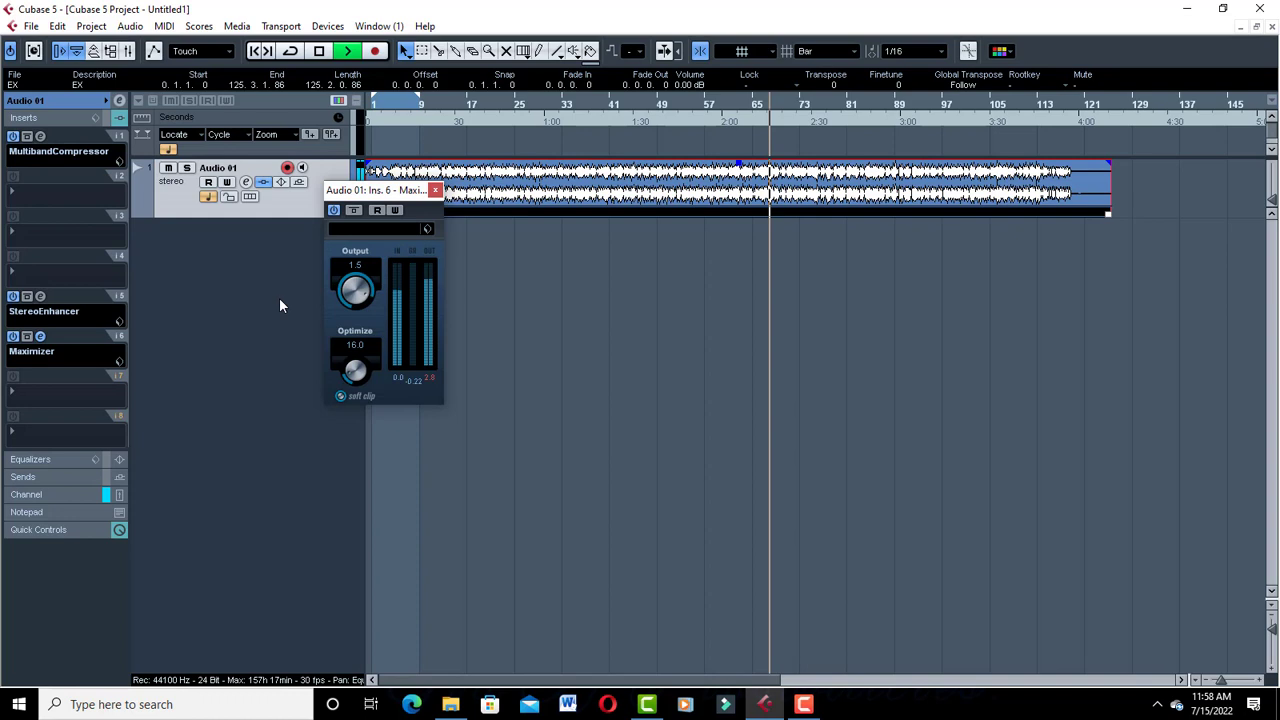
key("space")
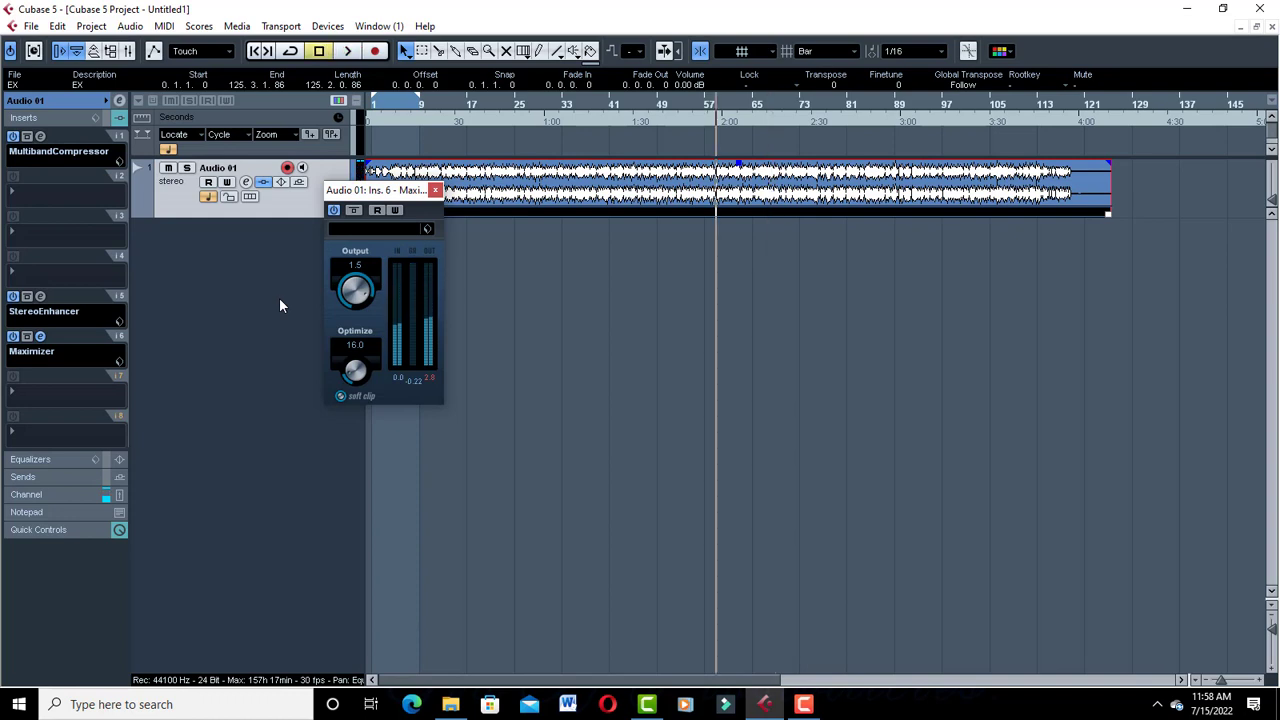
- Bypass the MultibandCompressor, StereoEnhancer and Maximizer inserts and listen to a passage of the unprocessed track
left_click(13, 135)
left_click(13, 296)
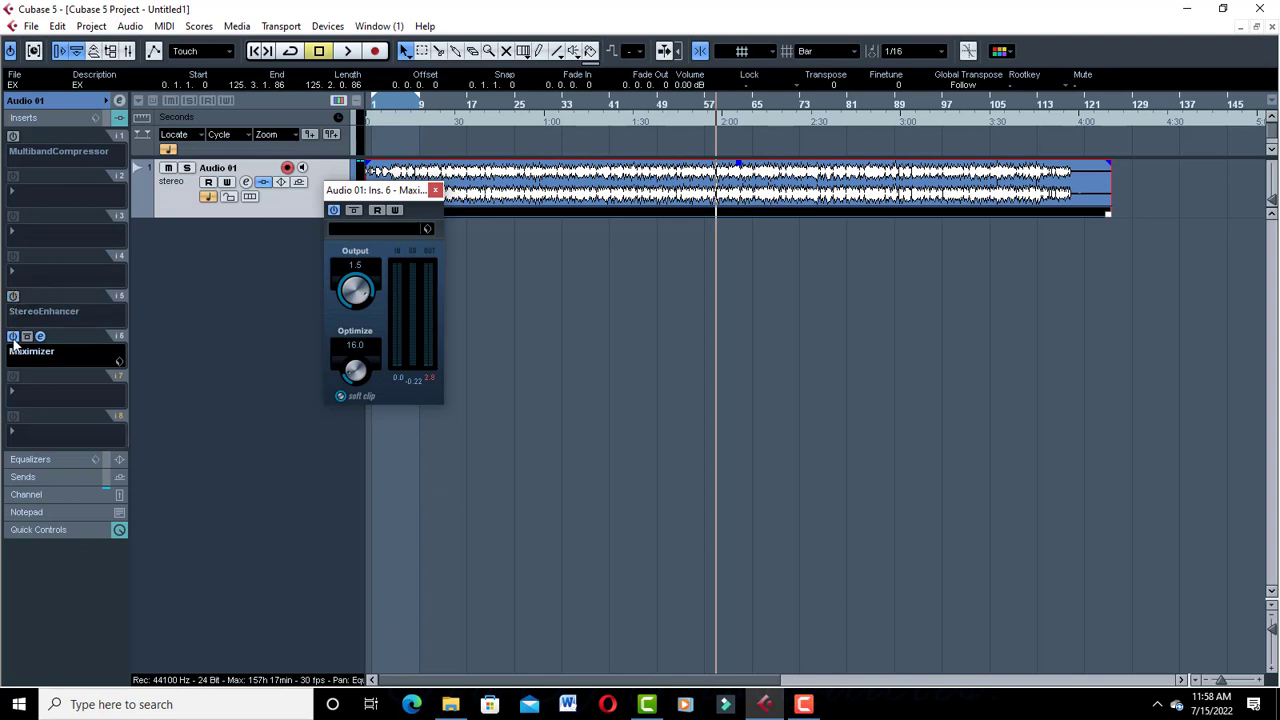
left_click(13, 336)
key("space")
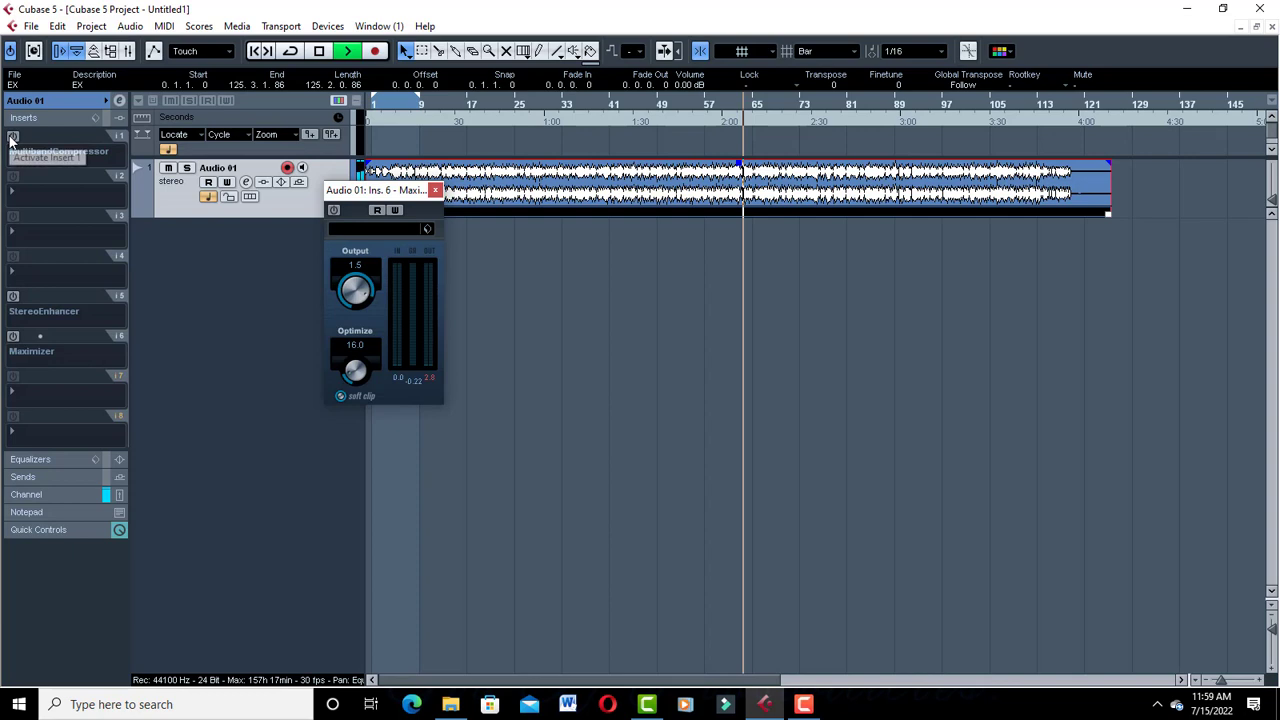
key("space")
- Reactivate the MultibandCompressor, StereoEnhancer and Maximizer inserts and listen to the same passage with the full mastering chain
left_click(13, 296)
left_click(13, 336)
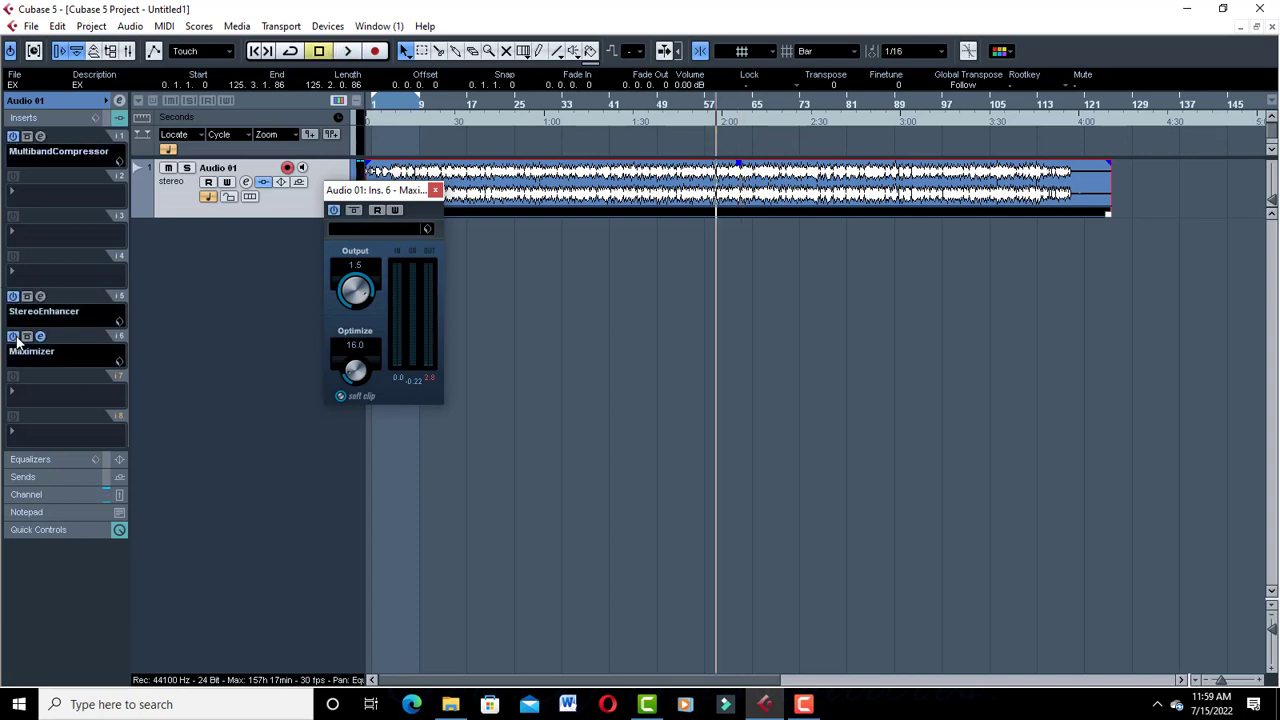
key("space")
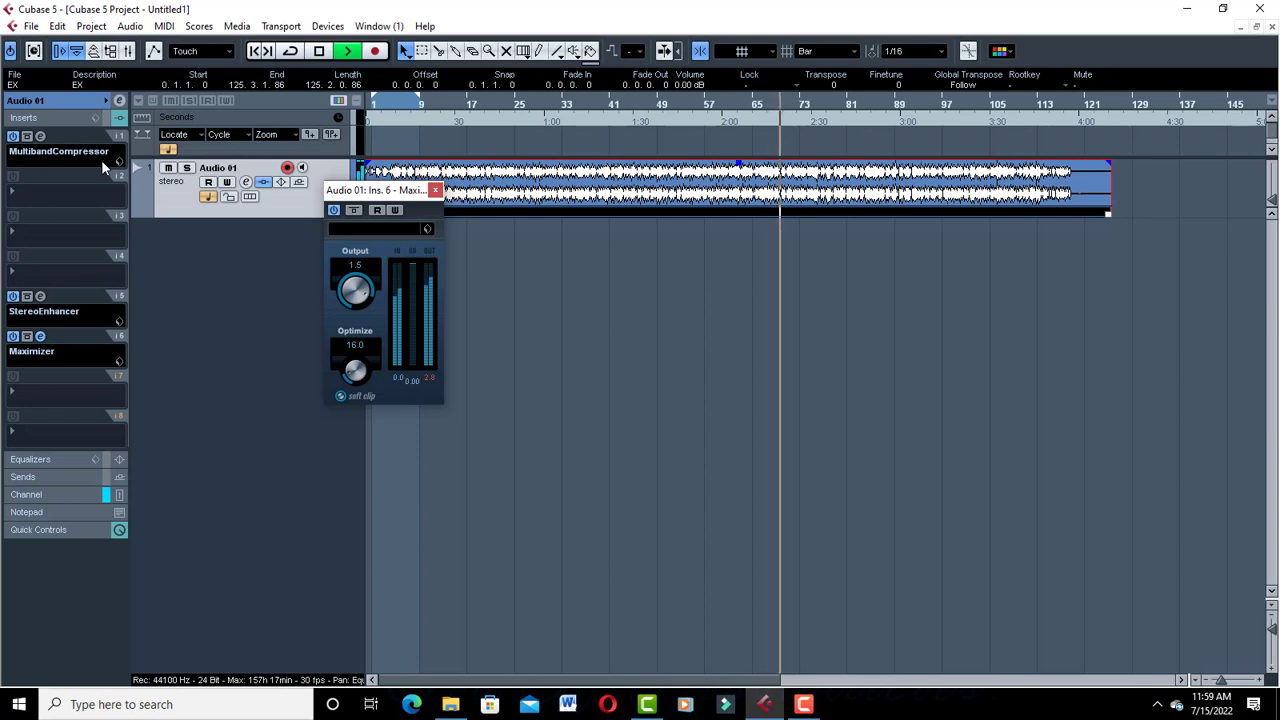
key("space")
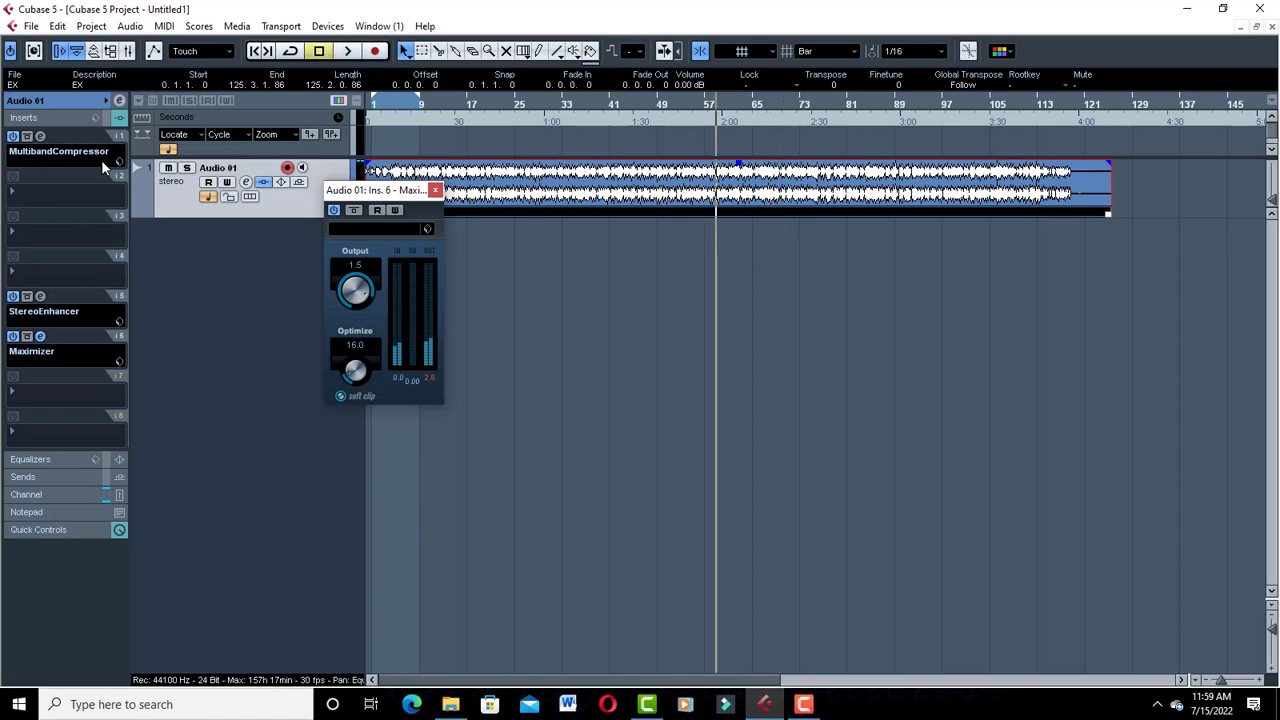